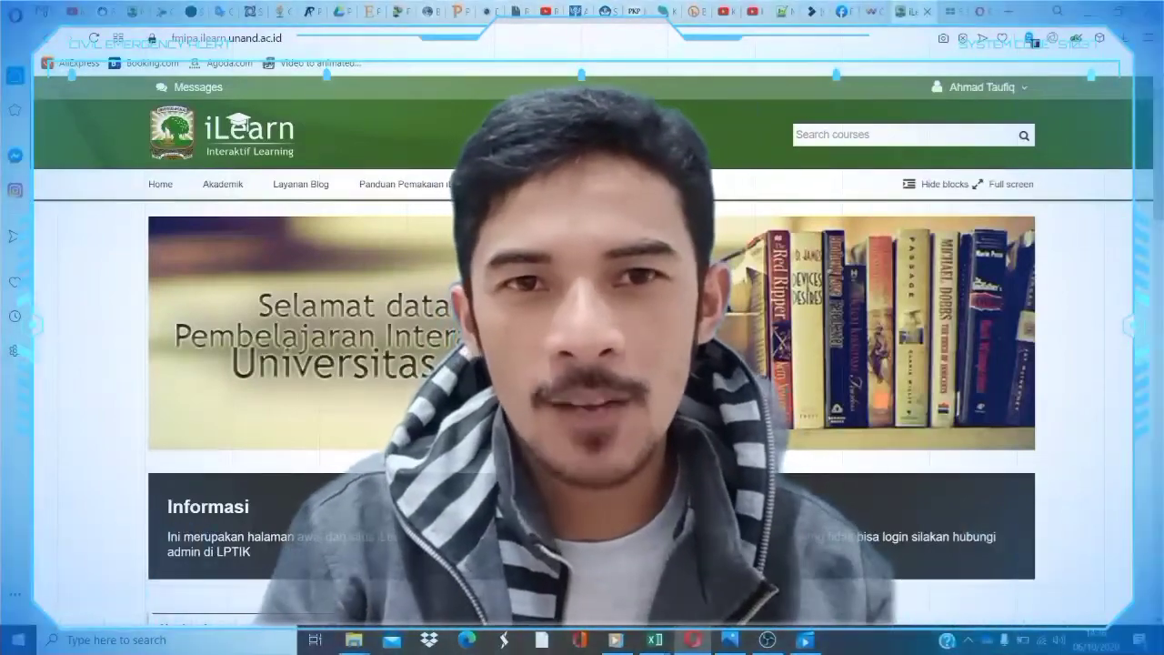
# Open the Cobacoba2 course from the My courses list on the iLearn home page
pyautogui.scroll(-10, 236, 389)
pyautogui.scroll(2, 236, 389)
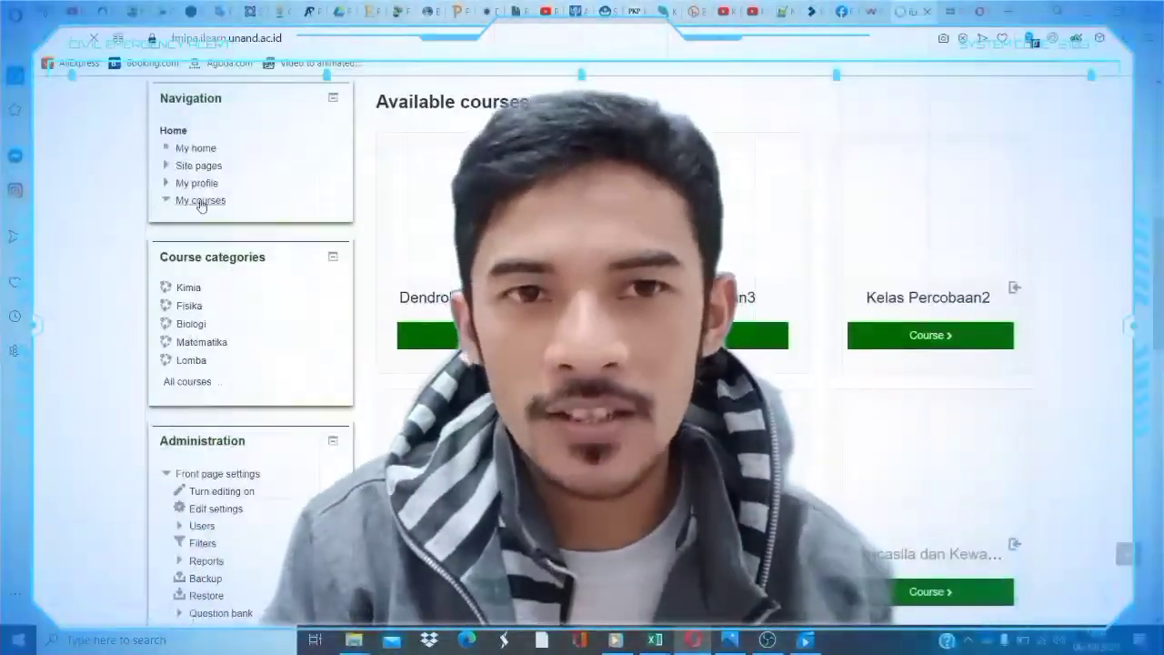
pyautogui.click(200, 201)
pyautogui.scroll(-5, 216, 298)
pyautogui.click(203, 274)
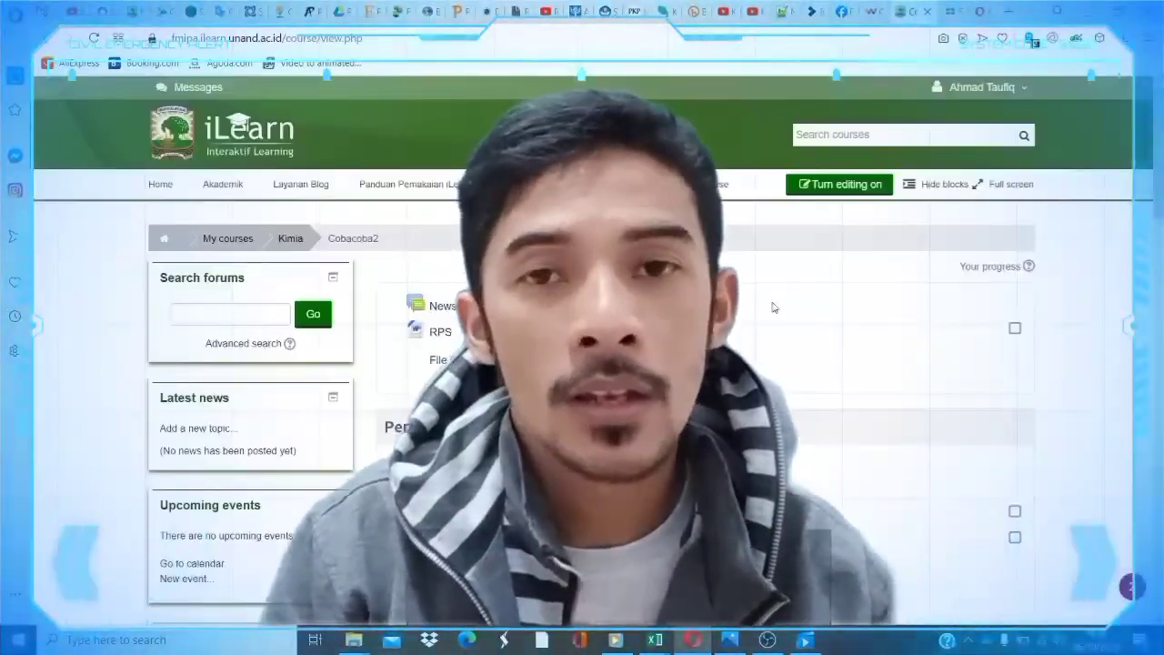
# Turn on editing mode on the Cobacoba2 course page
pyautogui.scroll(-15, 773, 307)
pyautogui.scroll(15, 773, 307)
pyautogui.scroll(-1, 774, 306)
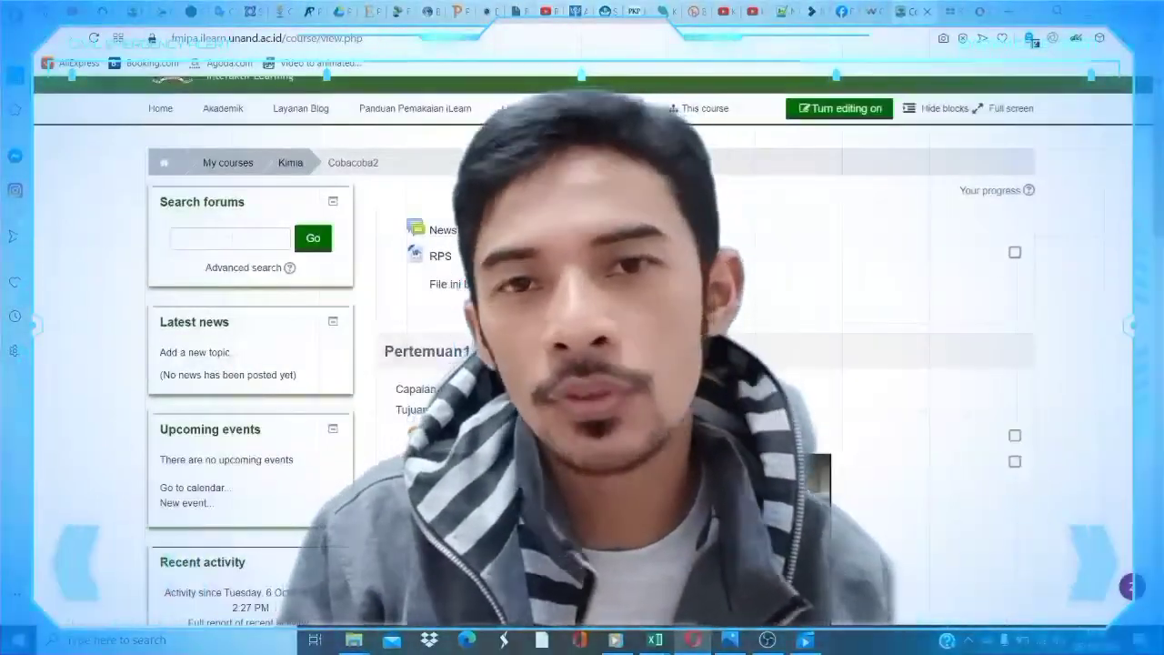
pyautogui.scroll(1, 904, 337)
pyautogui.click(838, 185)
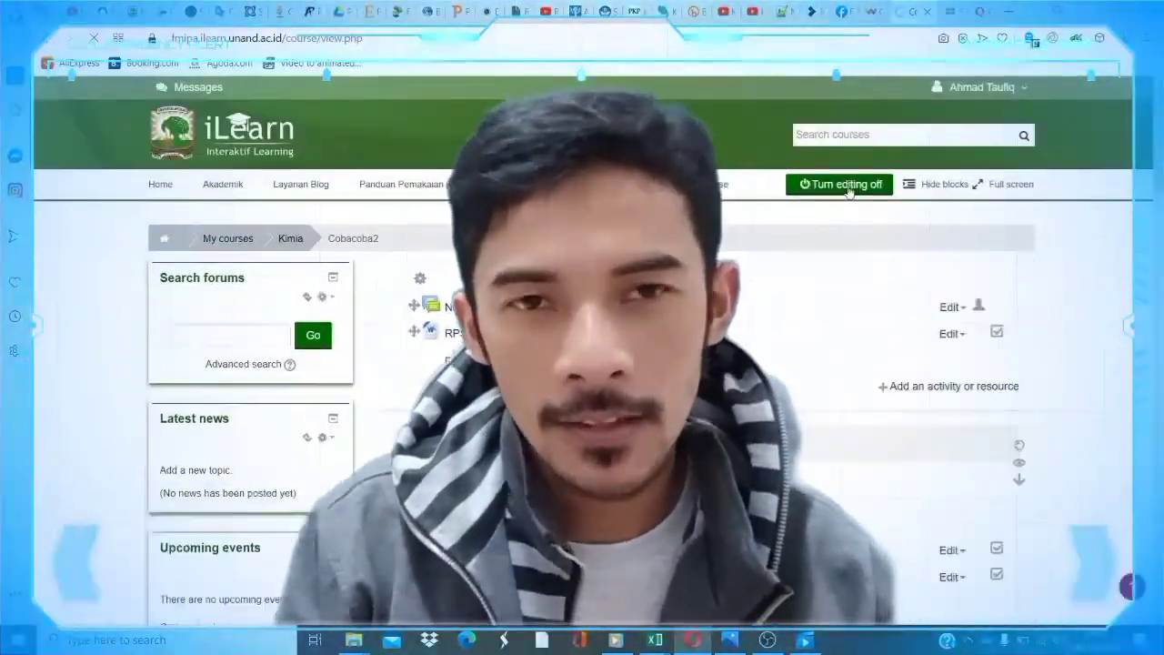
pyautogui.scroll(-2, 838, 195)
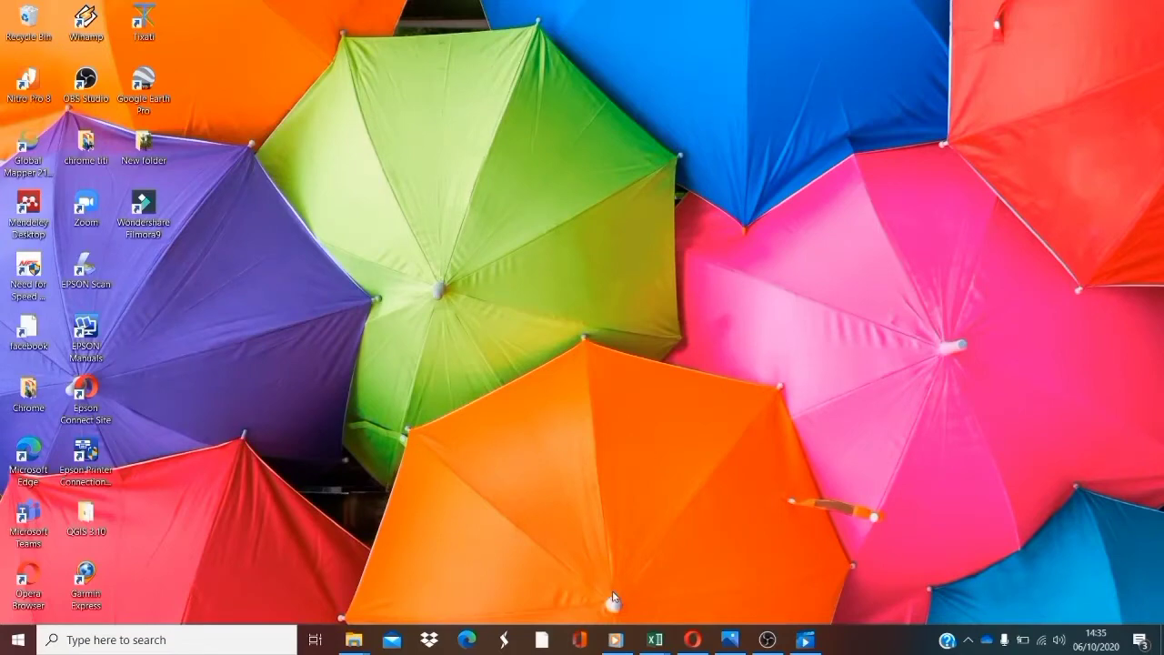
# Switch to the Opera browser and reload the iLearn site at fmipa.ilearn.unand.ac.id
pyautogui.click(688, 636)
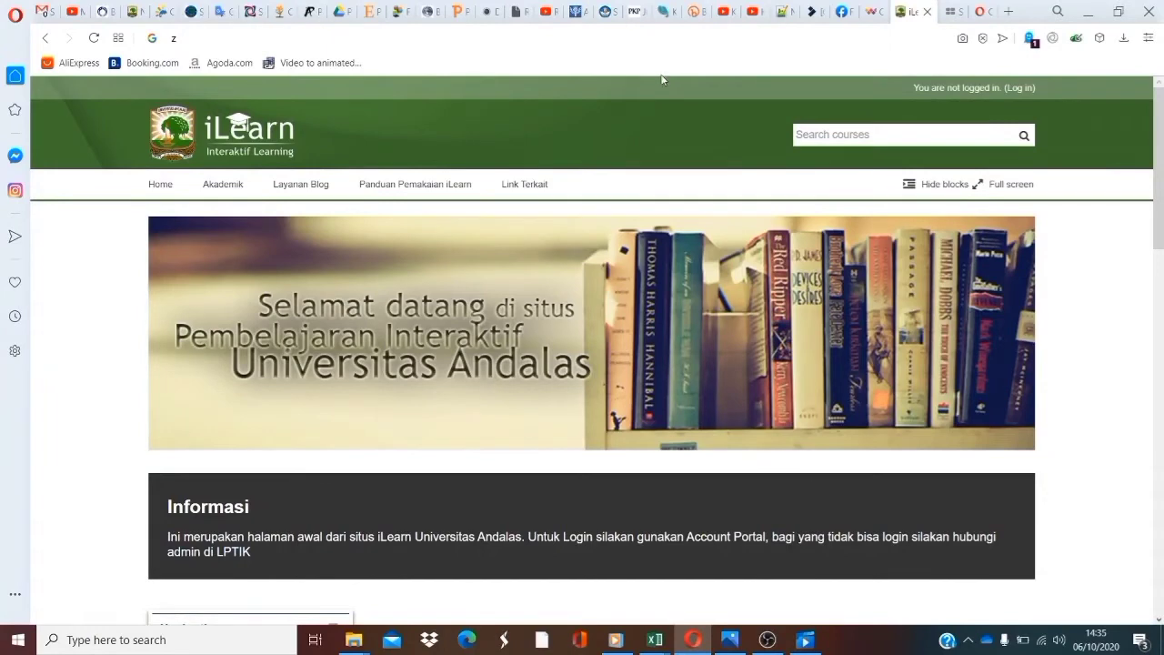
pyautogui.click(467, 44)
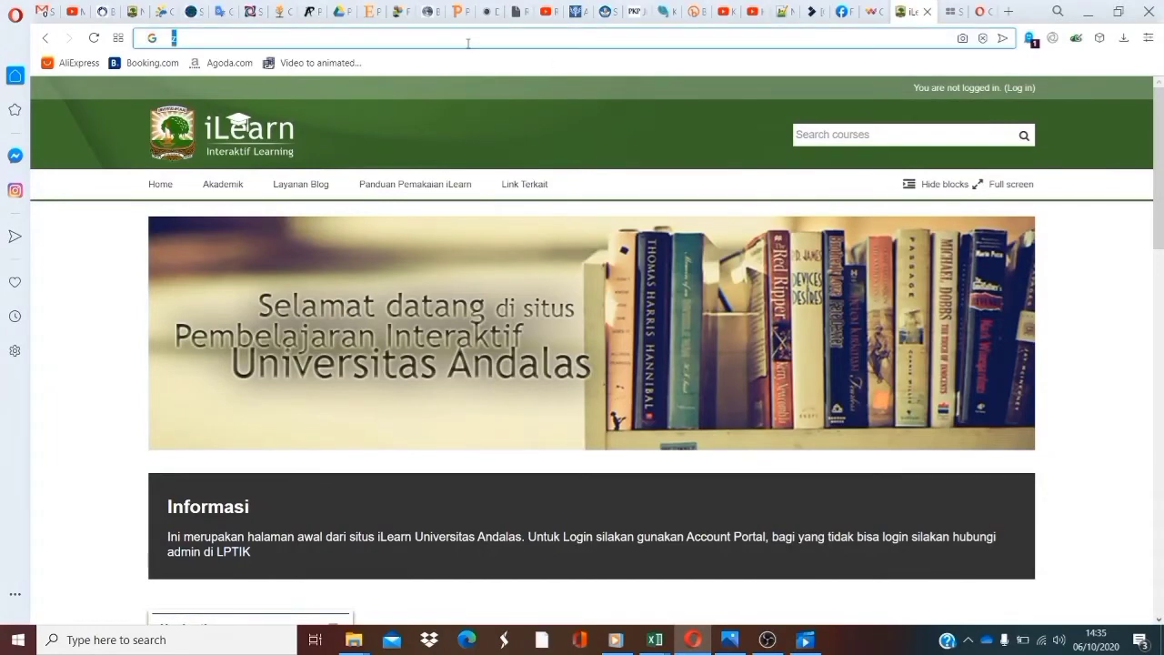
pyautogui.press('BackSpace')
pyautogui.click(93, 37)
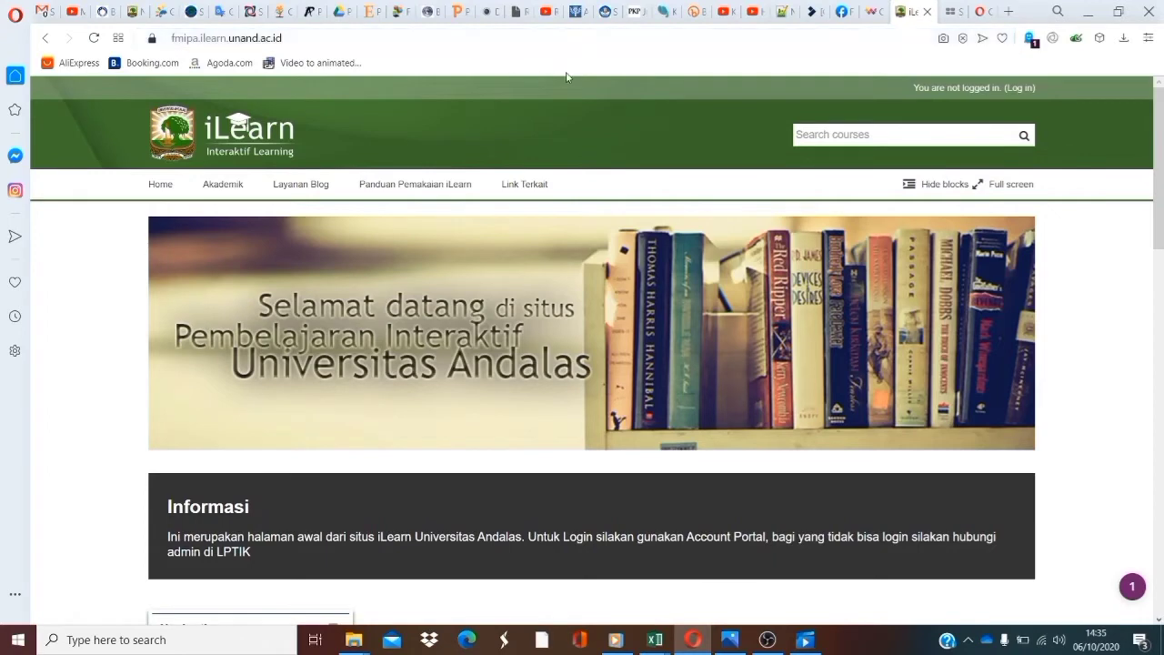
# Highlight the fmipa faculty prefix in the iLearn site address
pyautogui.click(424, 39)
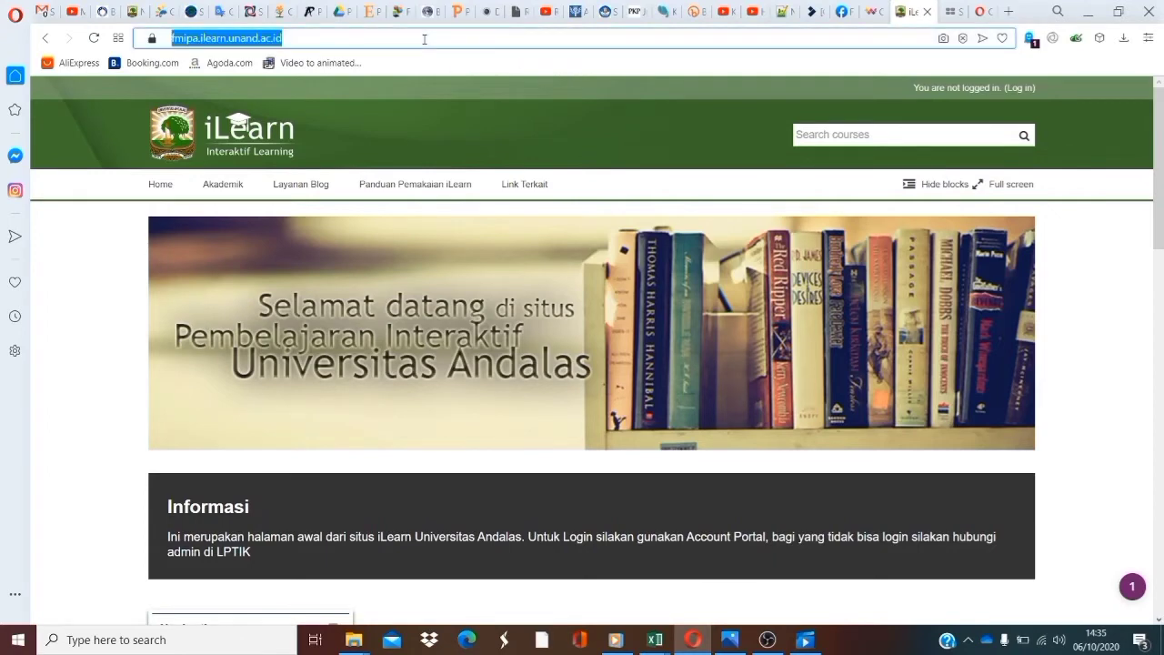
pyautogui.click(202, 39)
pyautogui.moveTo(196, 39); pyautogui.dragTo(161, 46)
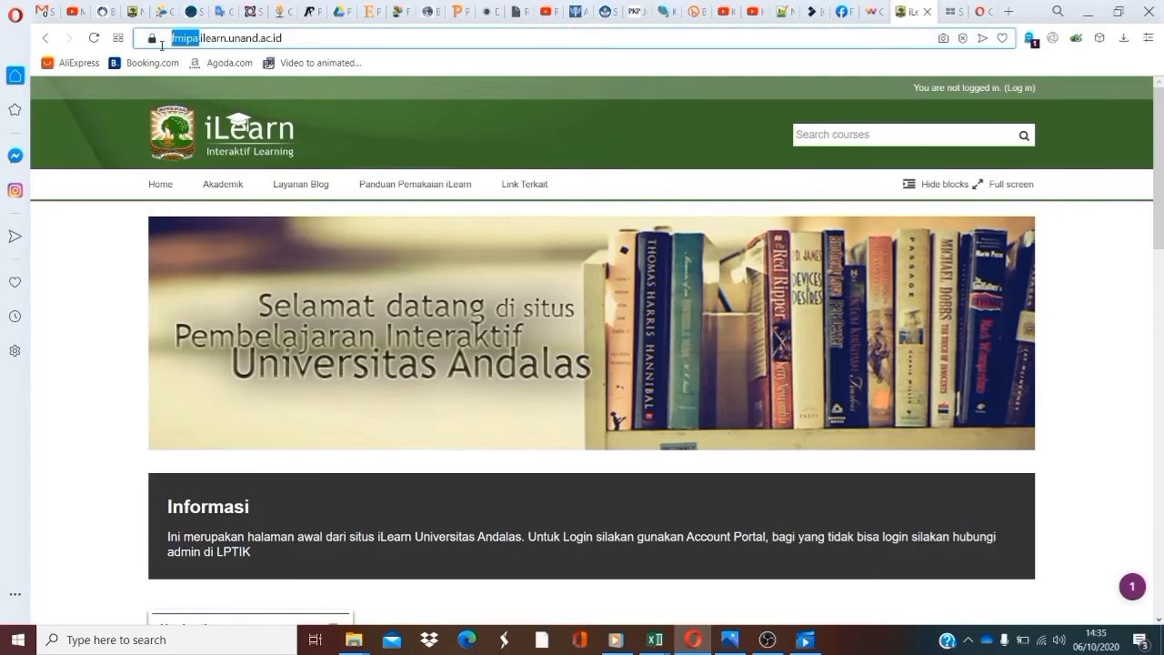
pyautogui.click(299, 38)
pyautogui.moveTo(197, 39); pyautogui.dragTo(164, 41)
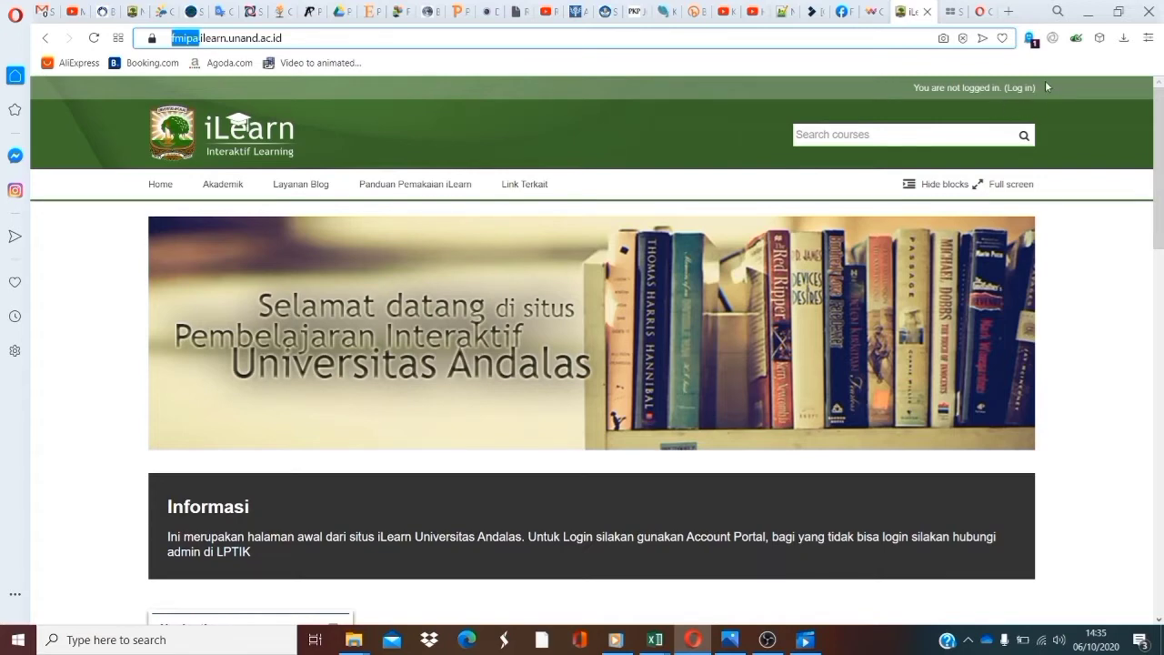
# Log in to iLearn with the saved username and password
pyautogui.click(1018, 88)
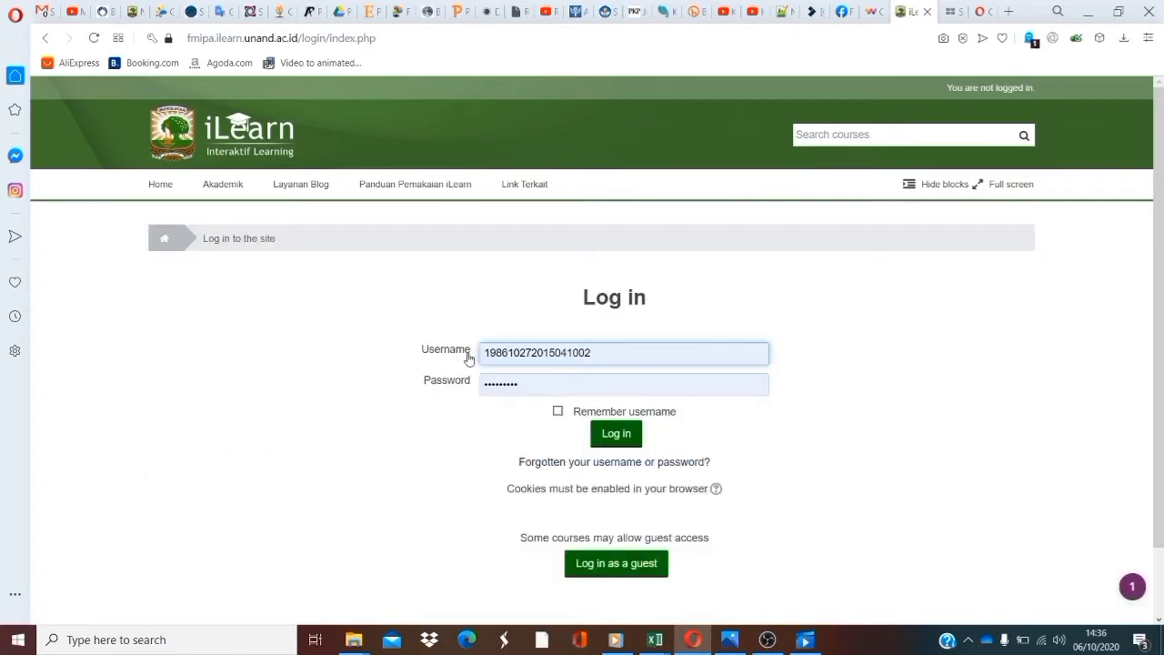
pyautogui.click(618, 436)
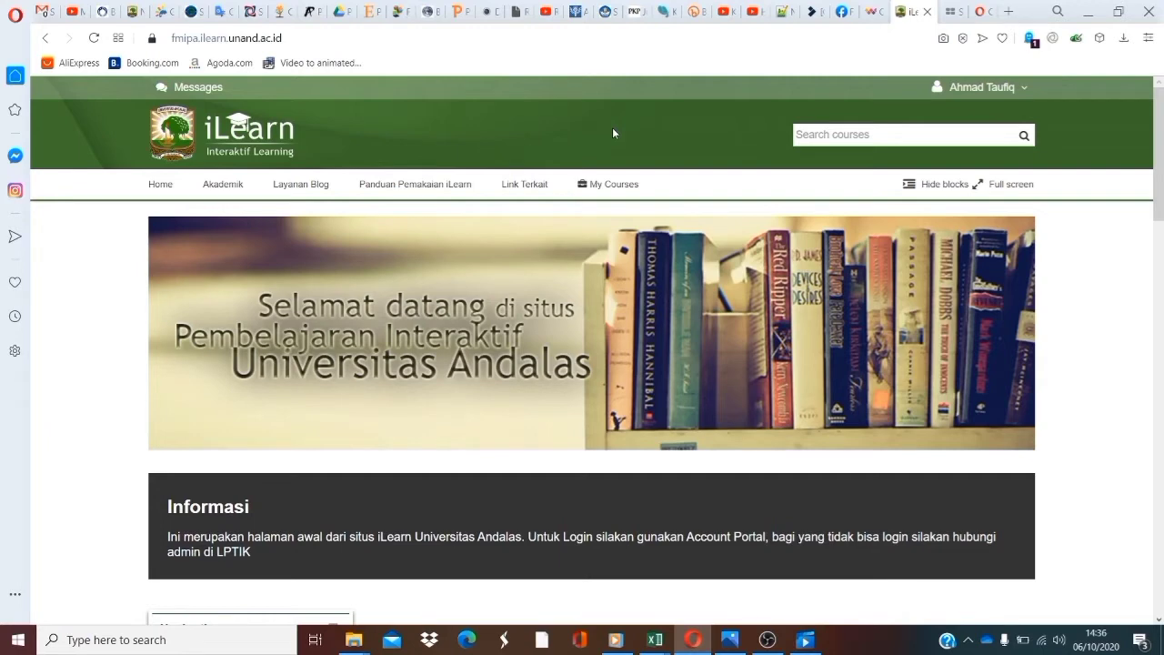
# Display the list of enrolled courses and open the Cobacoba2 course
pyautogui.moveTo(607, 185)
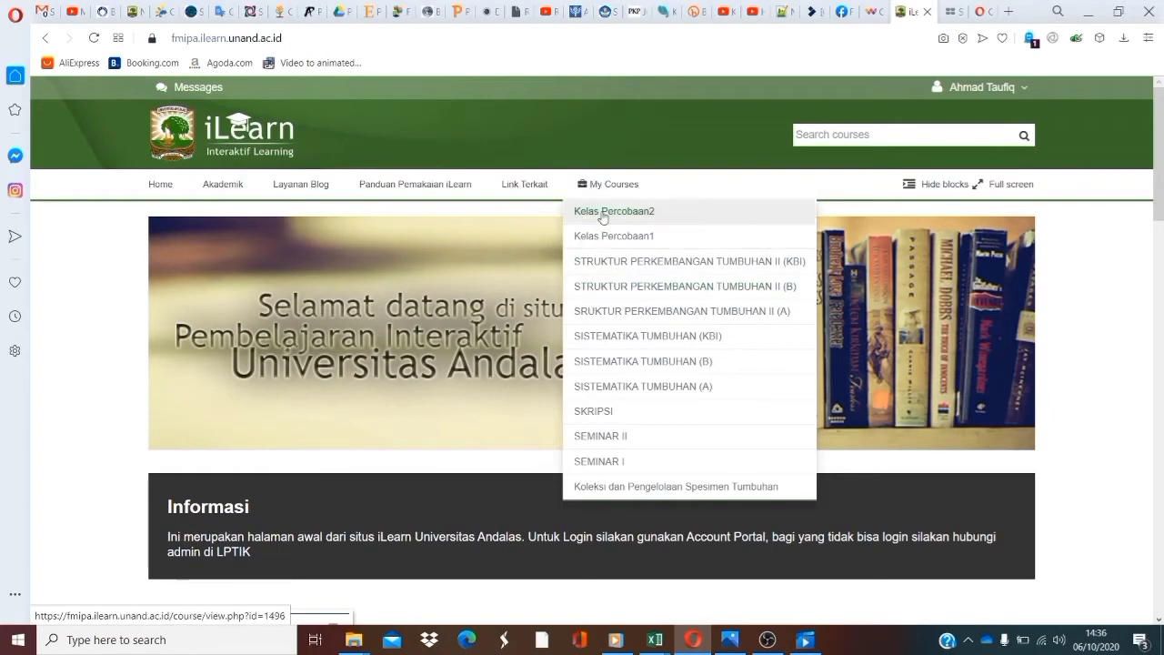
pyautogui.scroll(-7, 288, 304)
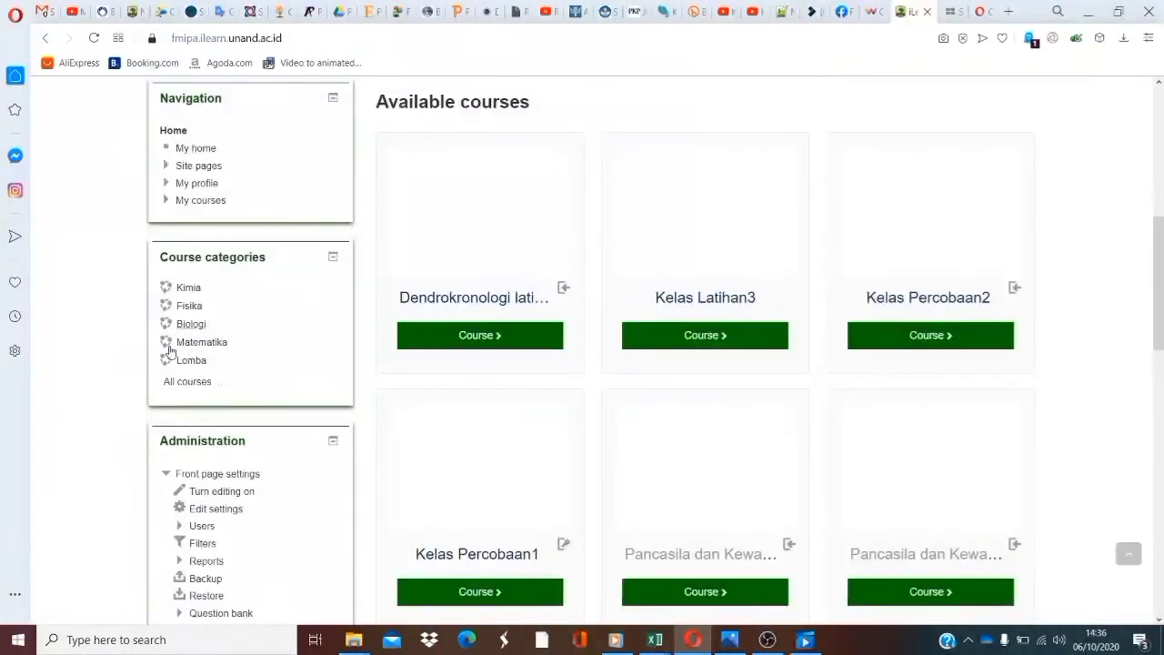
pyautogui.scroll(2, 222, 337)
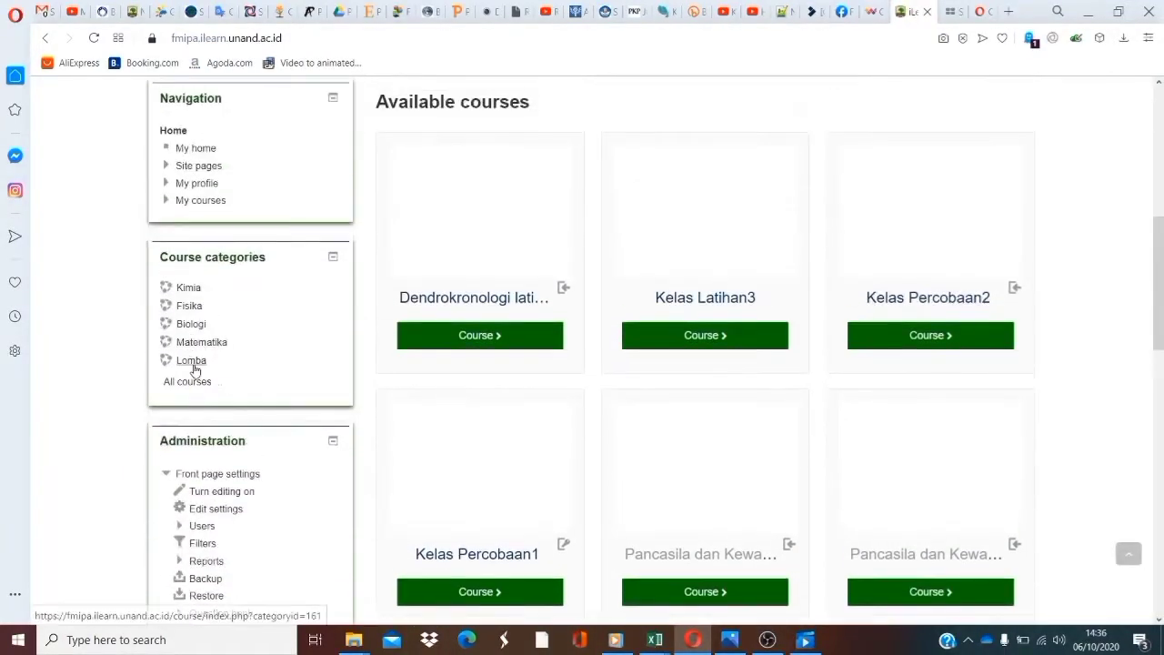
pyautogui.click(200, 203)
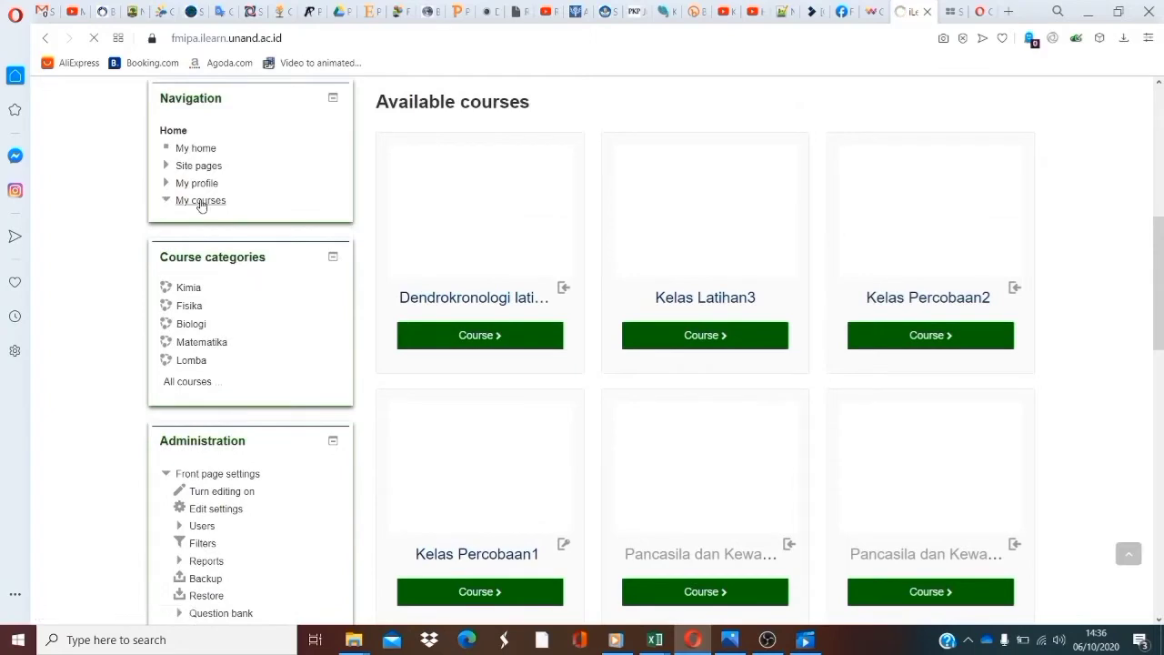
pyautogui.scroll(-8, 258, 332)
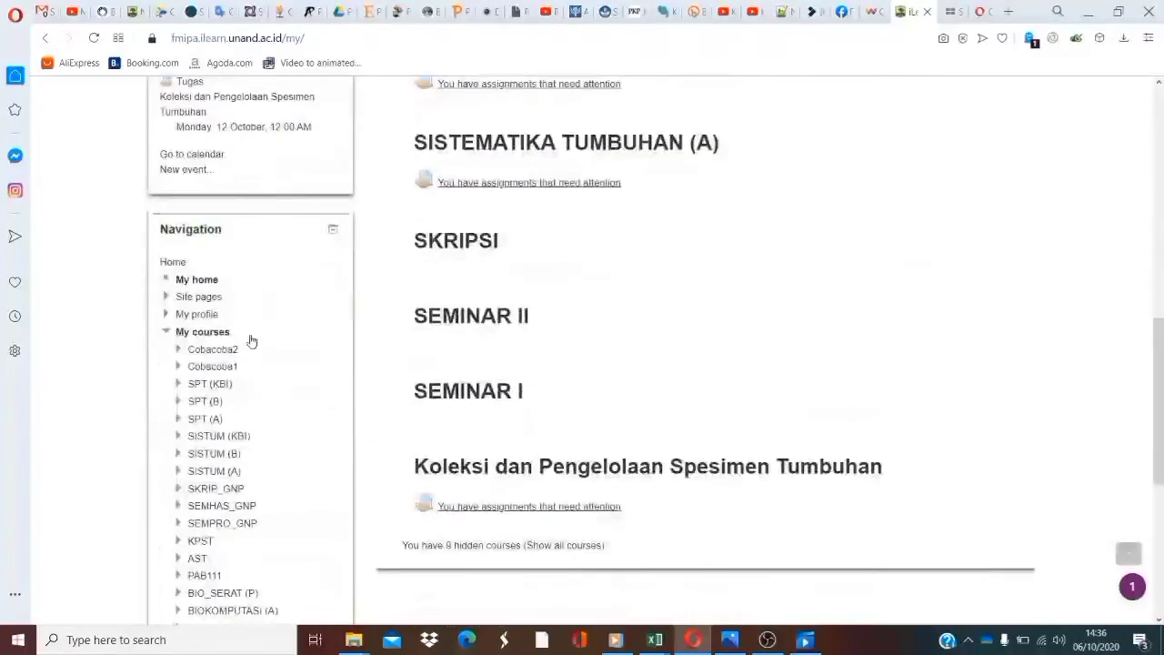
pyautogui.scroll(-1, 251, 340)
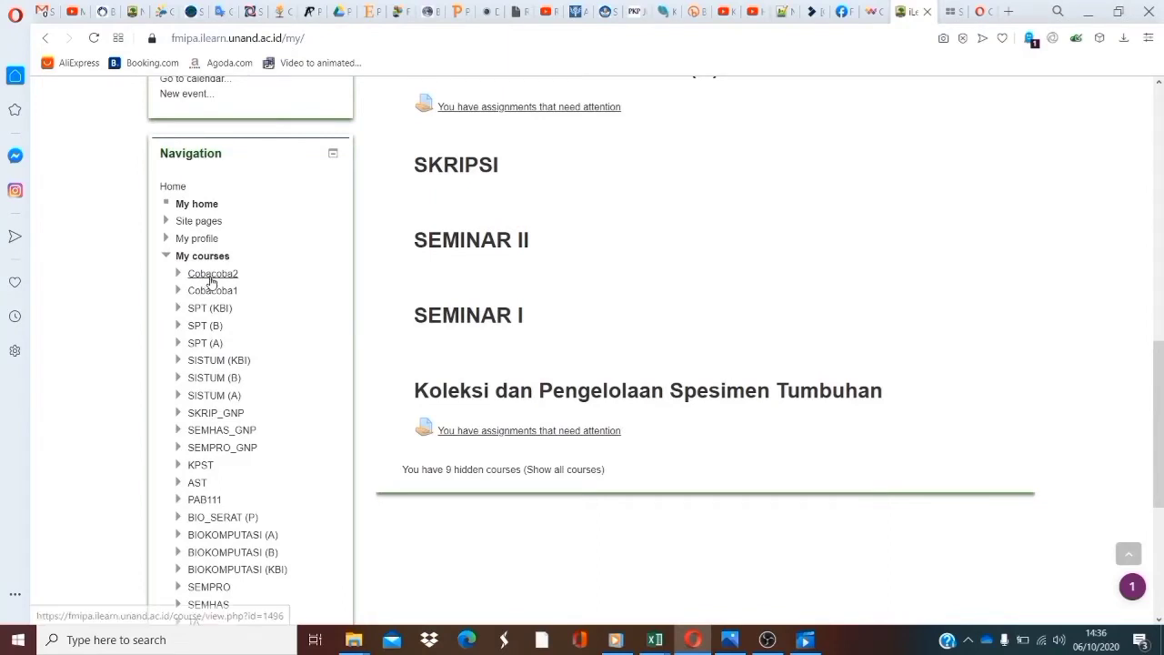
pyautogui.click(211, 277)
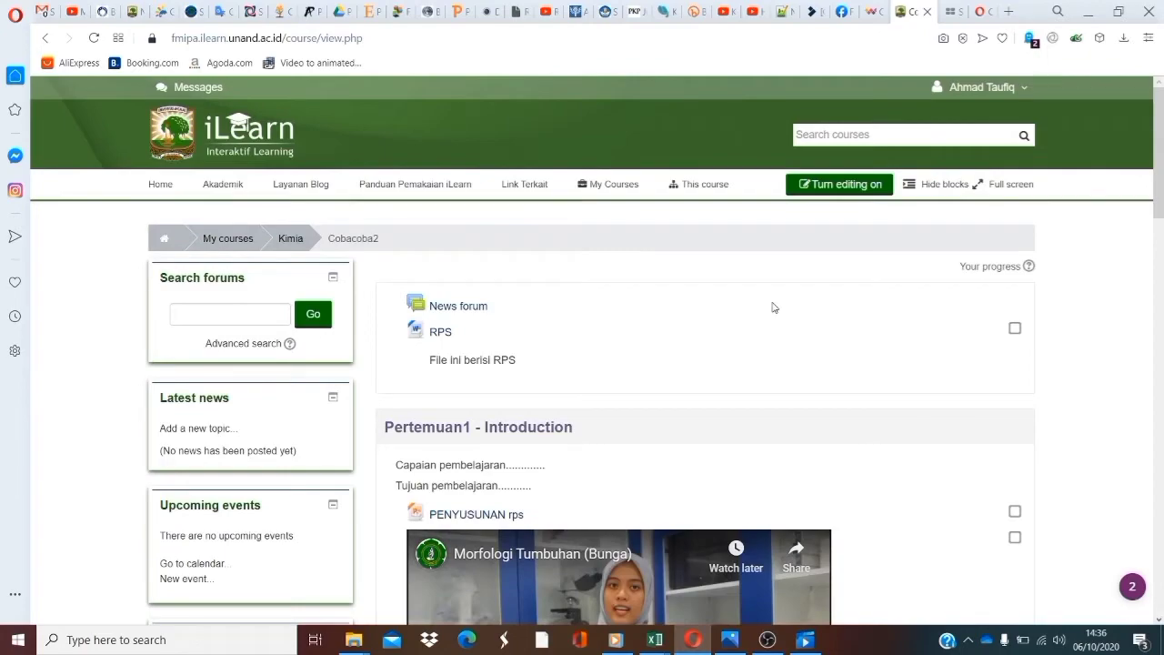
# Turn on editing for the Cobacoba2 course so its topics and activities can be modified
pyautogui.scroll(-3, 691, 293)
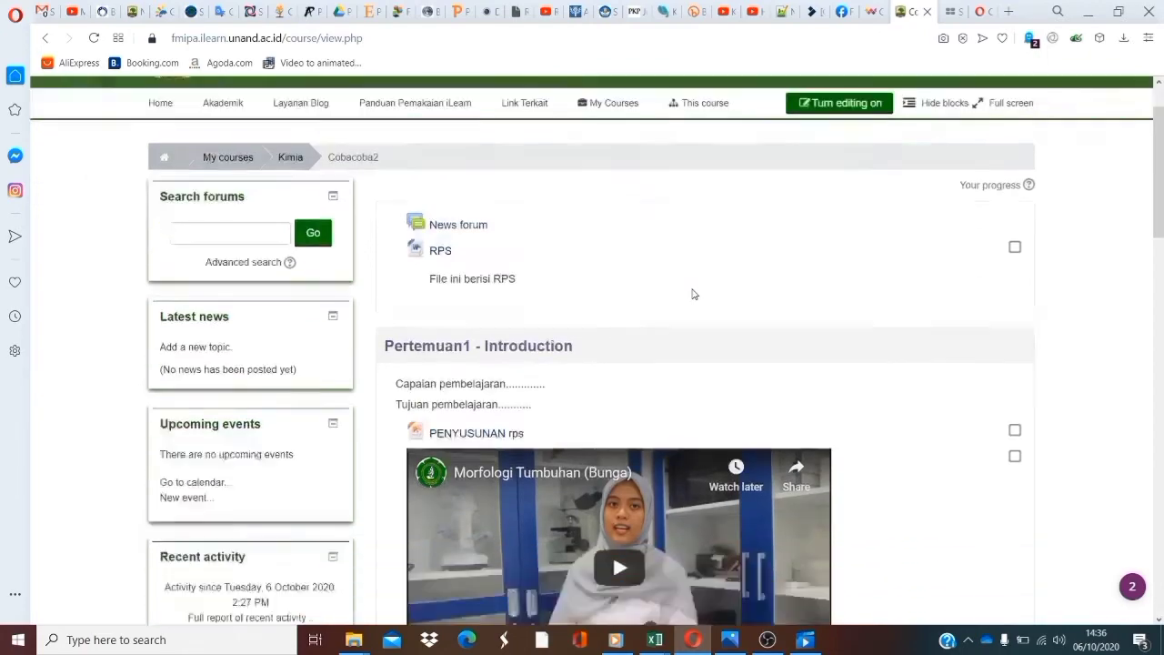
pyautogui.scroll(-15, 691, 294)
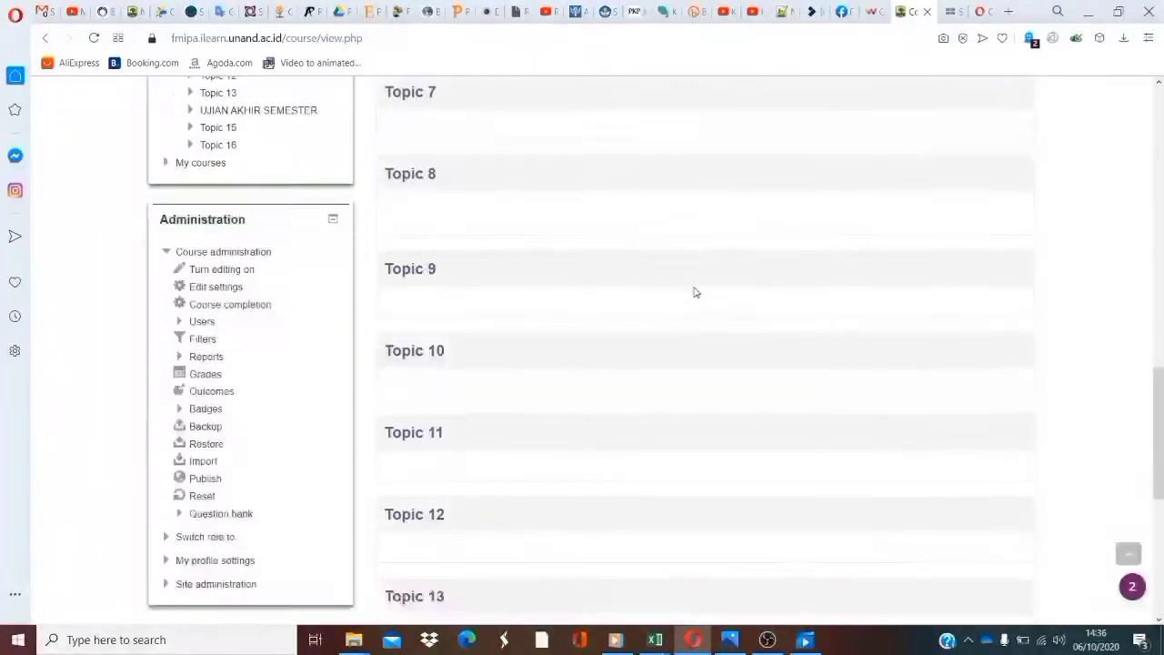
pyautogui.scroll(-2, 694, 292)
pyautogui.scroll(15, 699, 291)
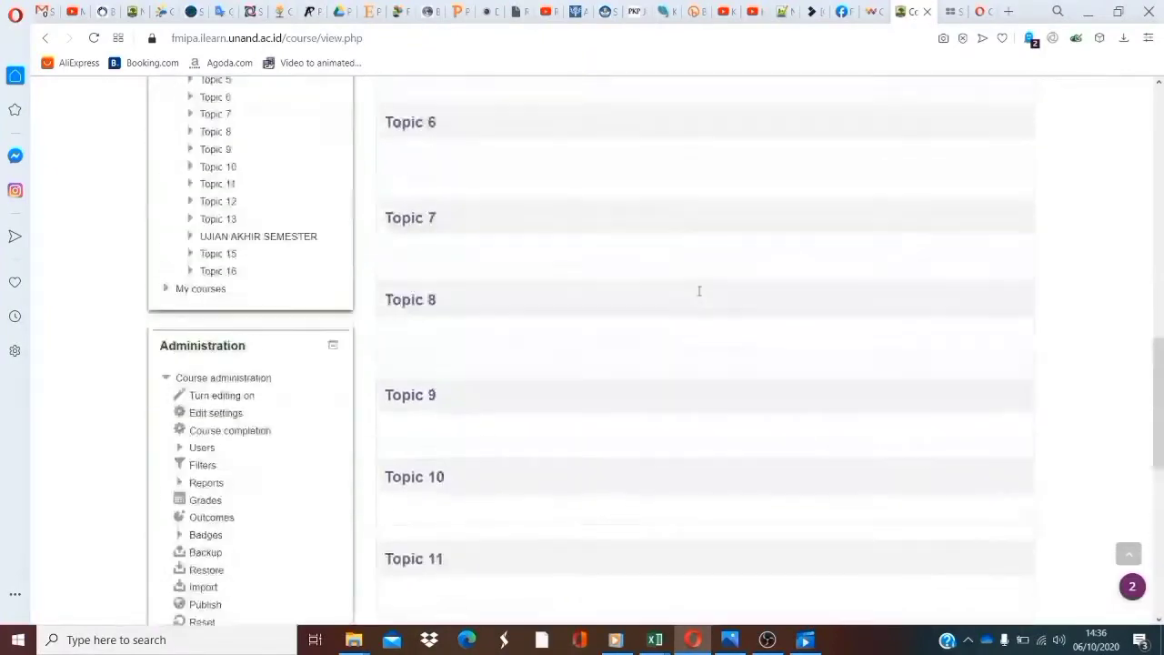
pyautogui.scroll(5, 698, 291)
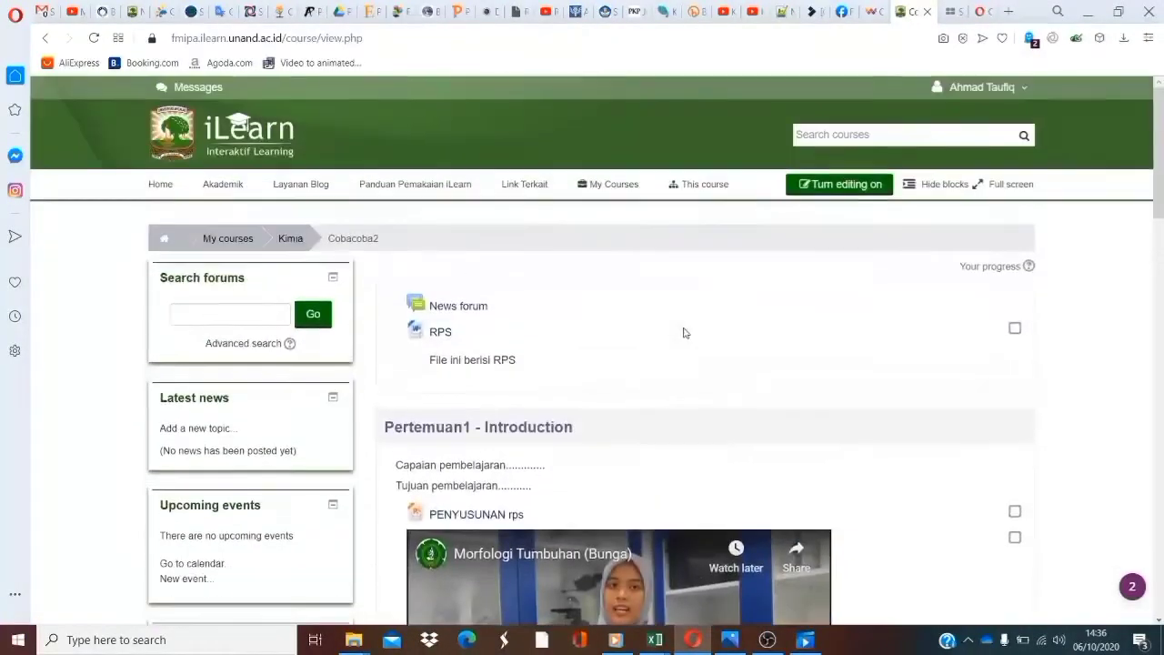
pyautogui.scroll(-1, 637, 350)
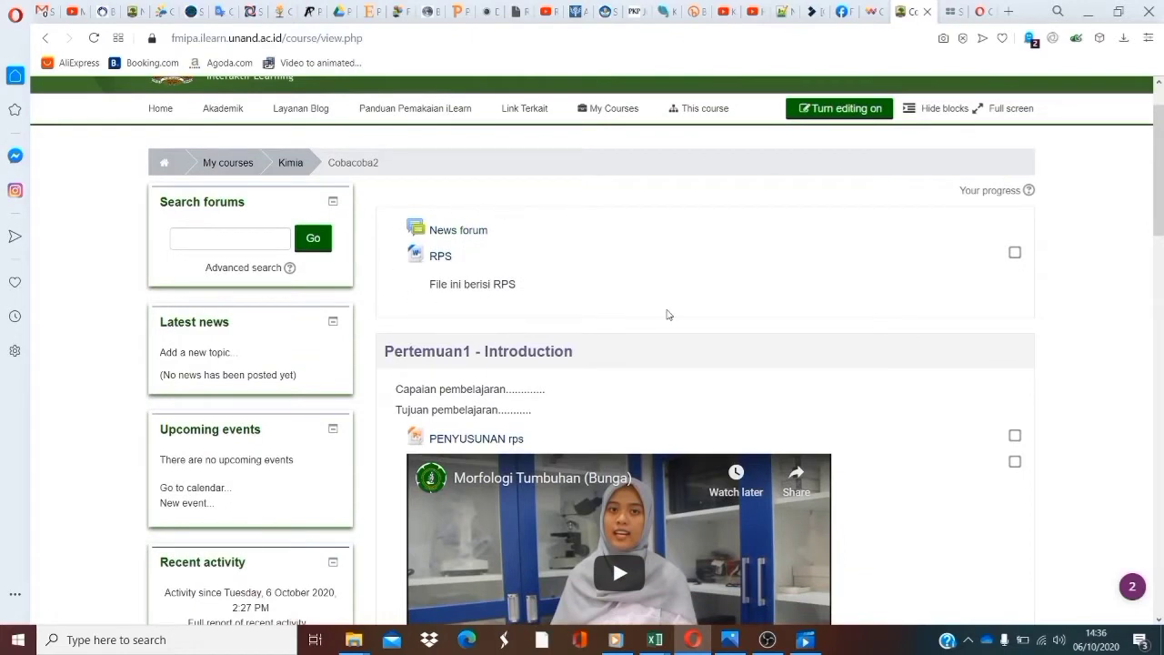
pyautogui.scroll(1, 730, 312)
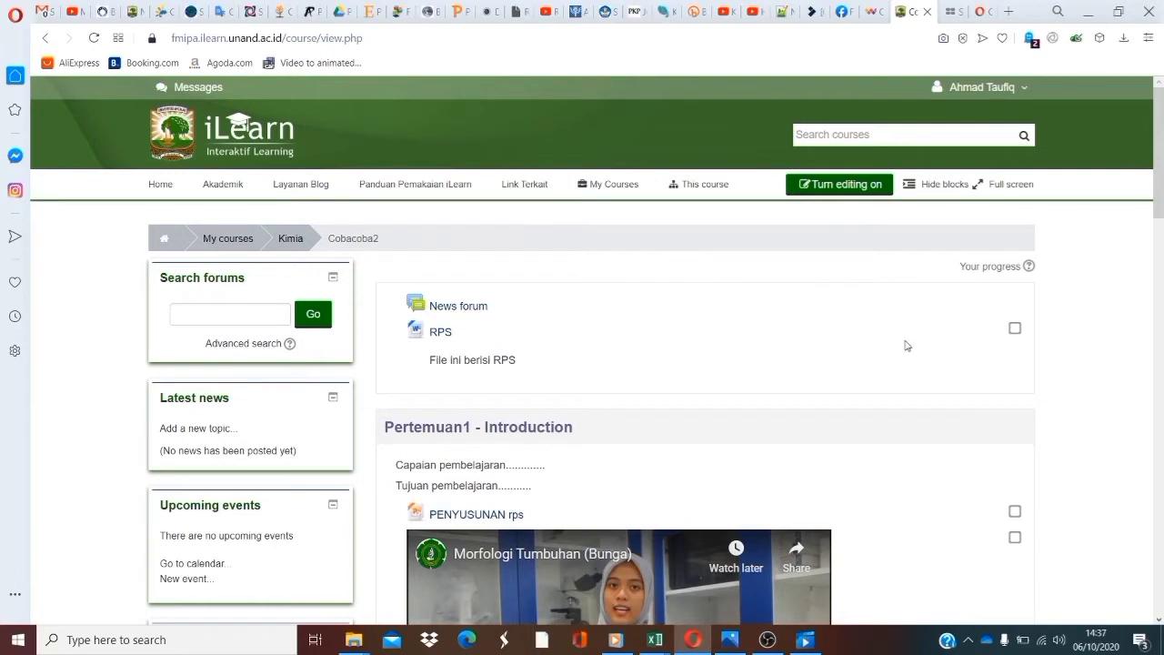
pyautogui.click(841, 194)
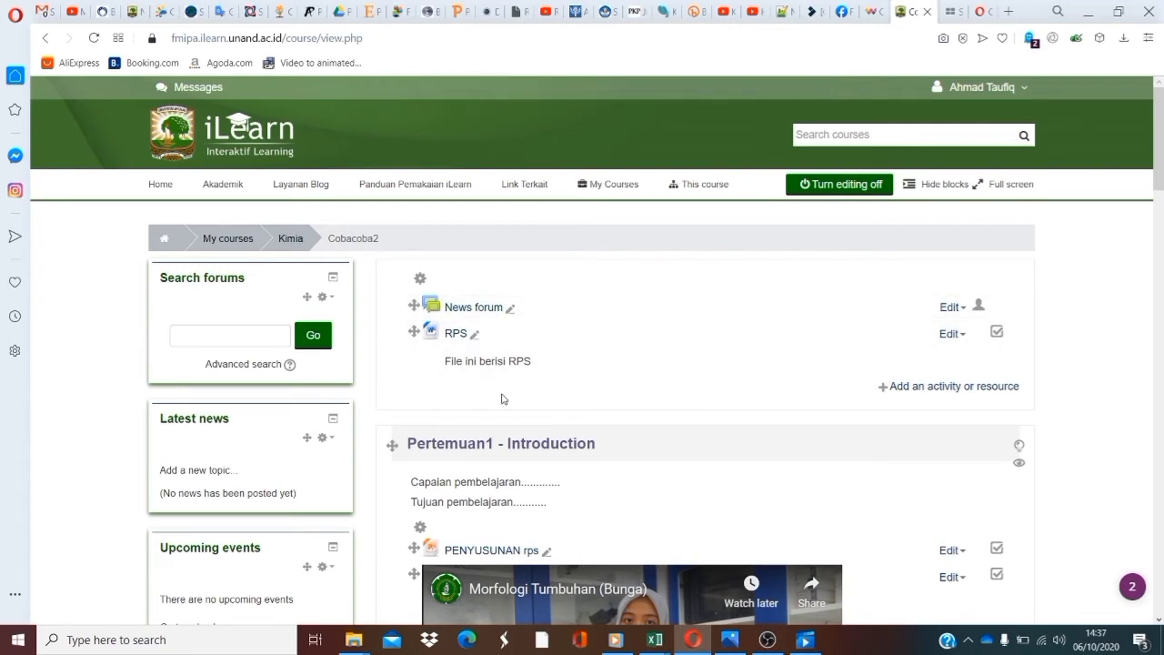
# Examine the editing controls and contents of the general section, Pertemuan1 - Introduction and Pertemuan ke-2 (Sel dan Jaringan)
pyautogui.scroll(-2, 527, 381)
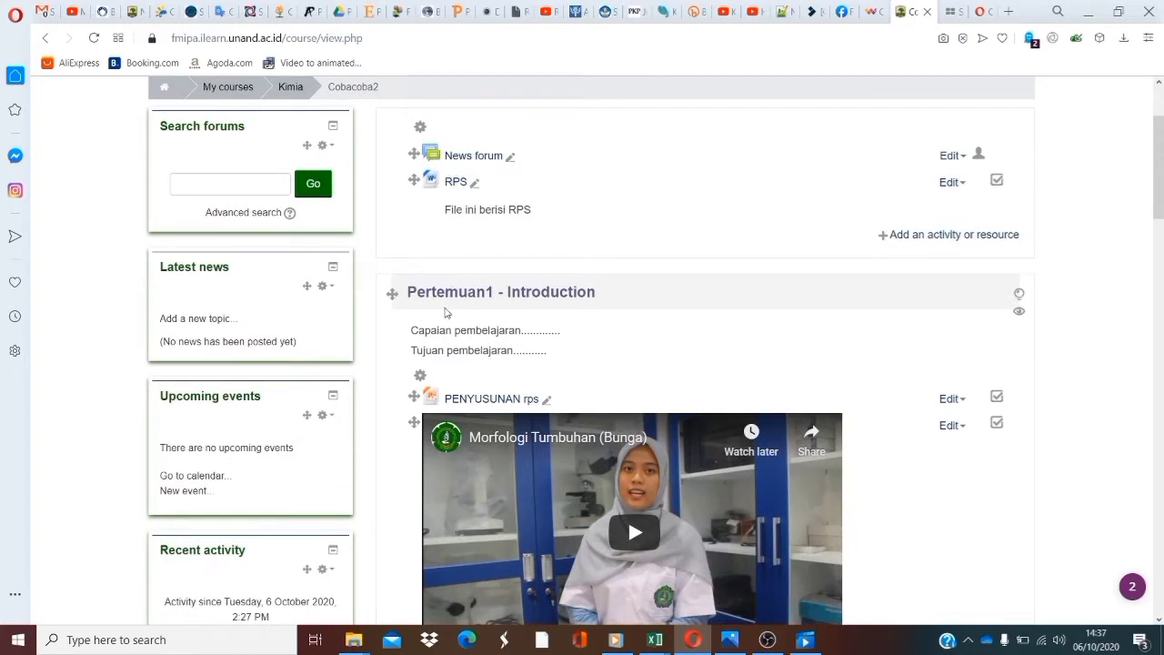
pyautogui.scroll(-1, 446, 294)
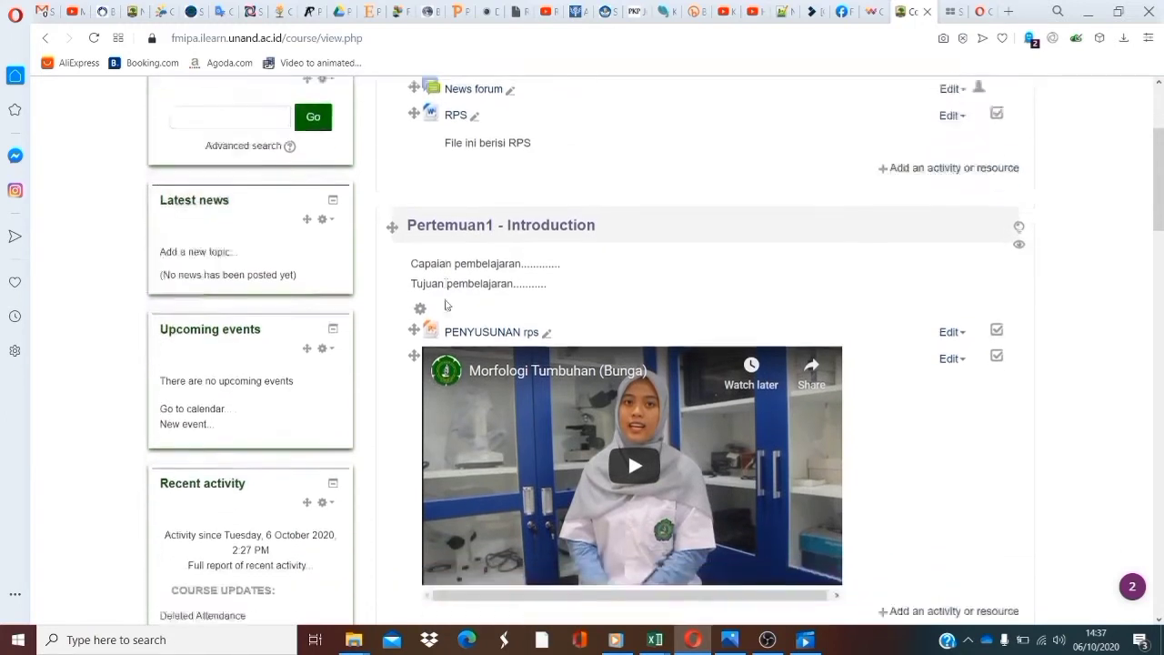
pyautogui.scroll(-1, 482, 218)
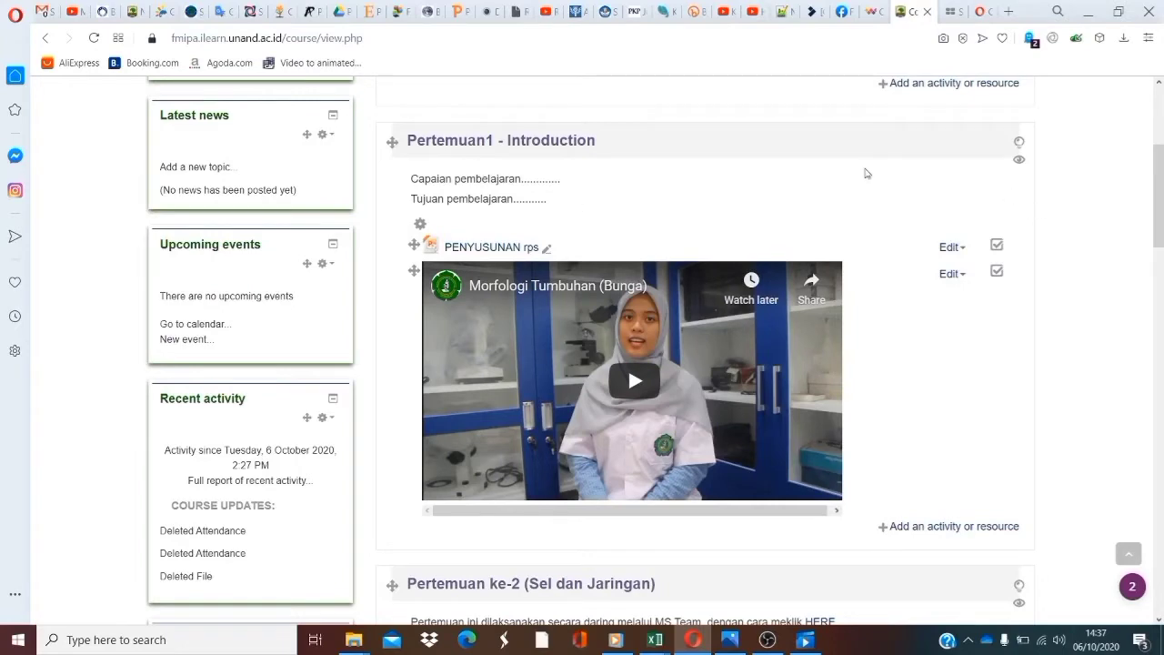
pyautogui.scroll(-1, 483, 313)
pyautogui.scroll(5, 490, 315)
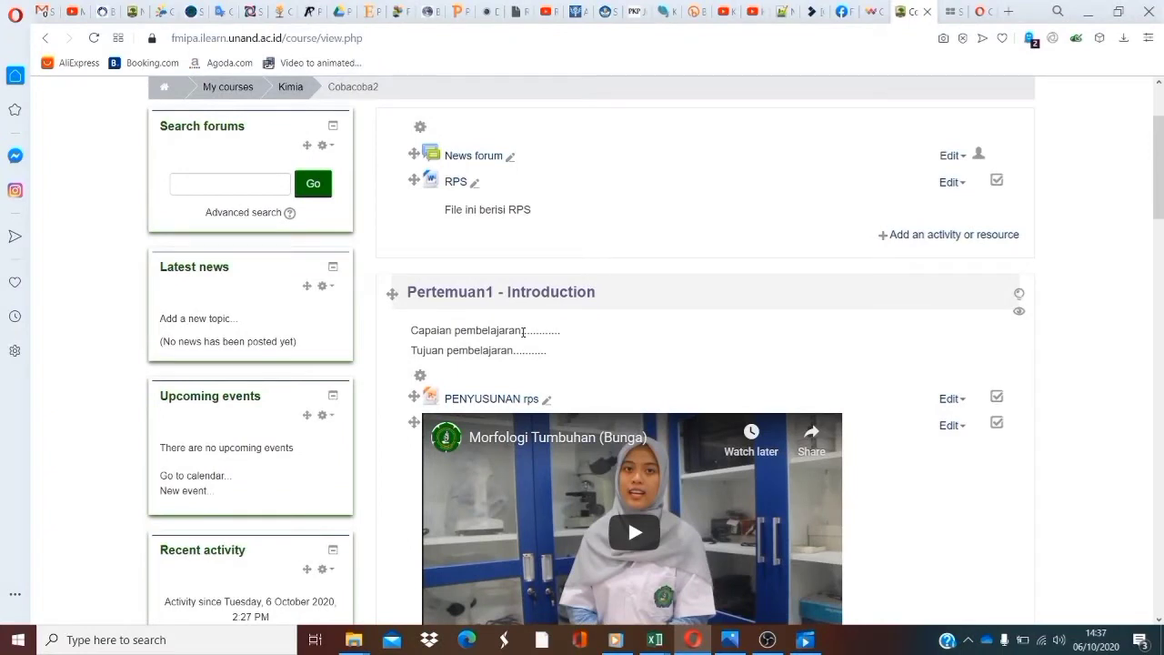
pyautogui.scroll(-3, 509, 364)
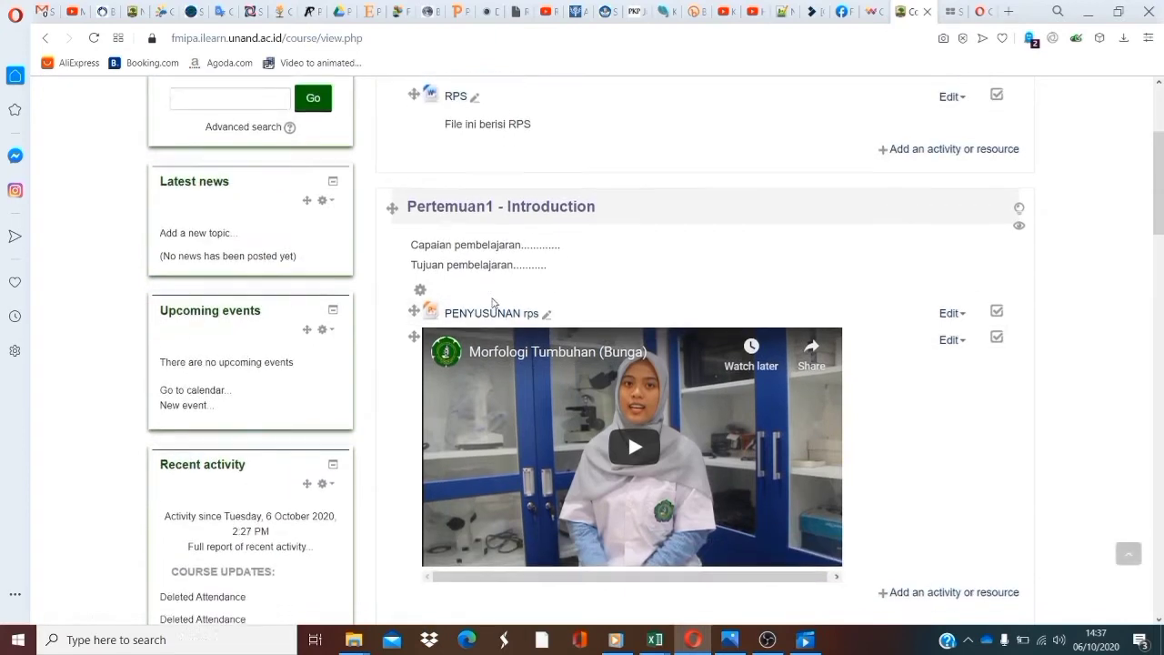
pyautogui.scroll(-2, 467, 455)
pyautogui.scroll(4, 476, 449)
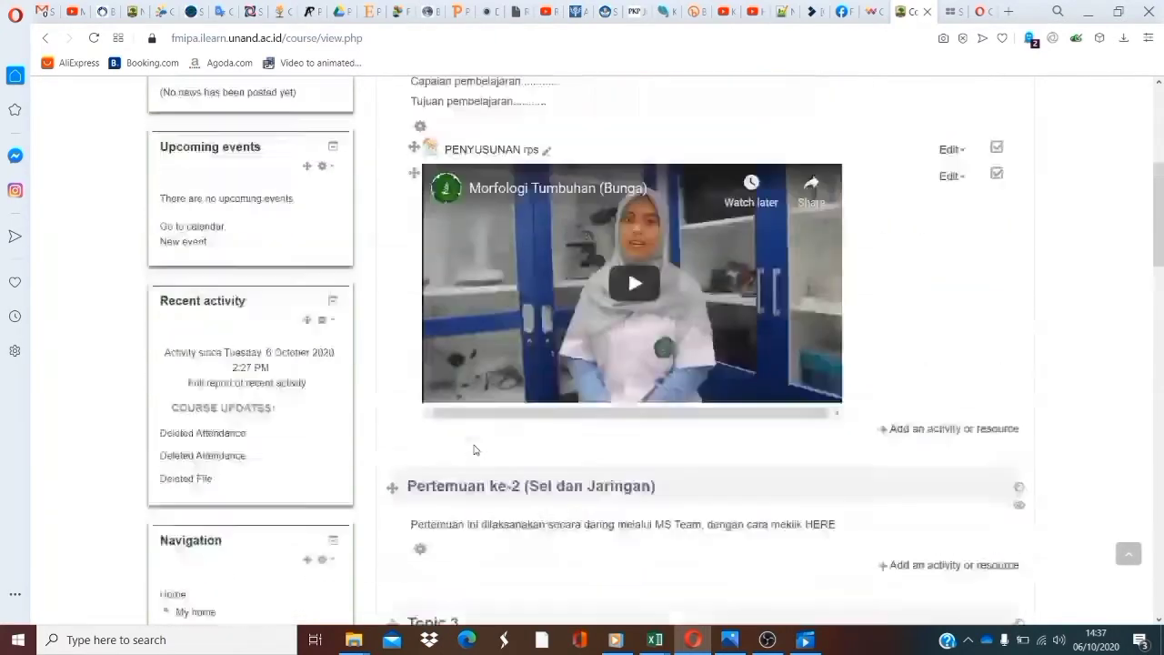
pyautogui.scroll(3, 475, 449)
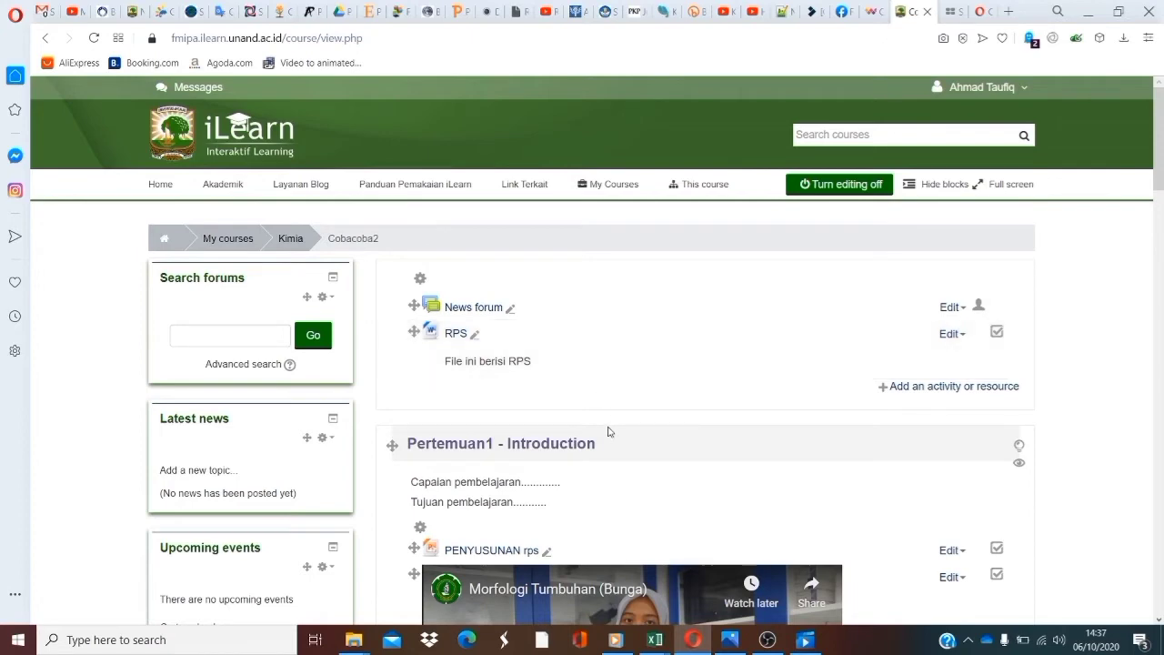
pyautogui.scroll(-1, 623, 397)
pyautogui.scroll(-2, 571, 424)
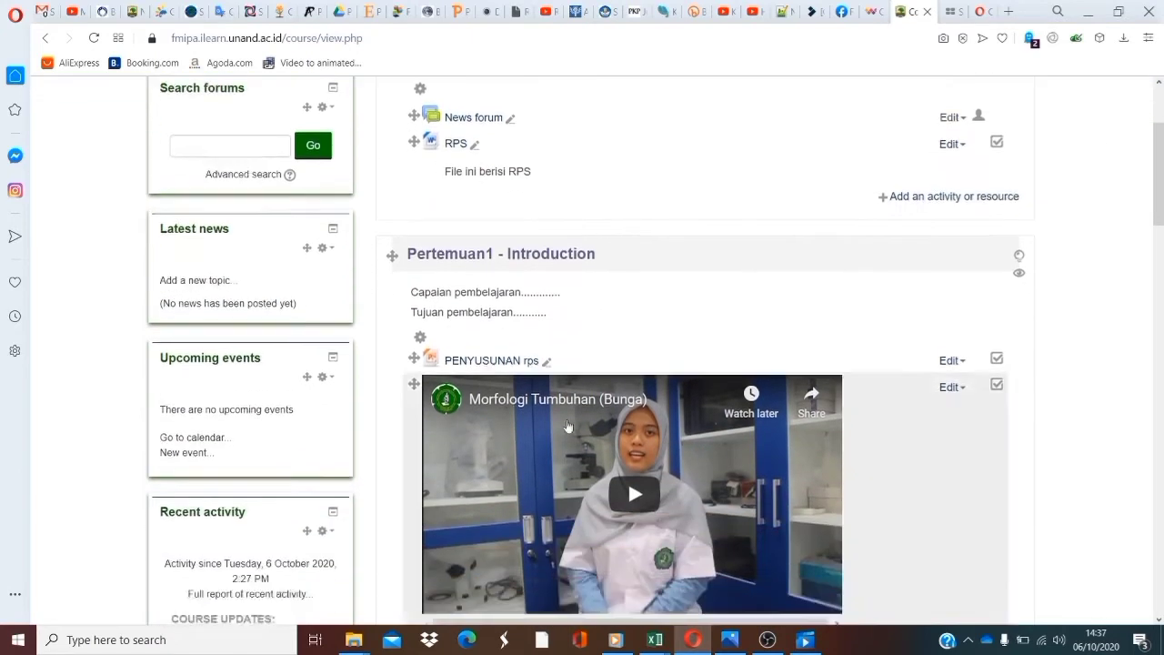
# Add a new Attendance activity to the general section of the Cobacoba2 course
pyautogui.scroll(-4, 536, 464)
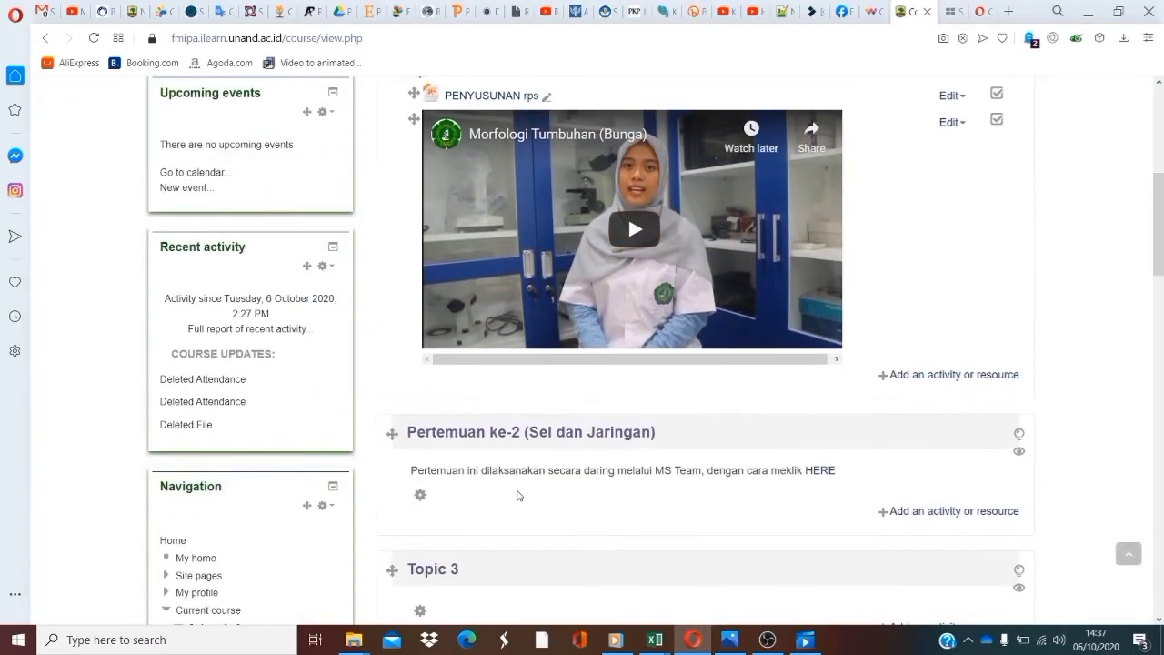
pyautogui.scroll(1, 532, 488)
pyautogui.scroll(5, 543, 485)
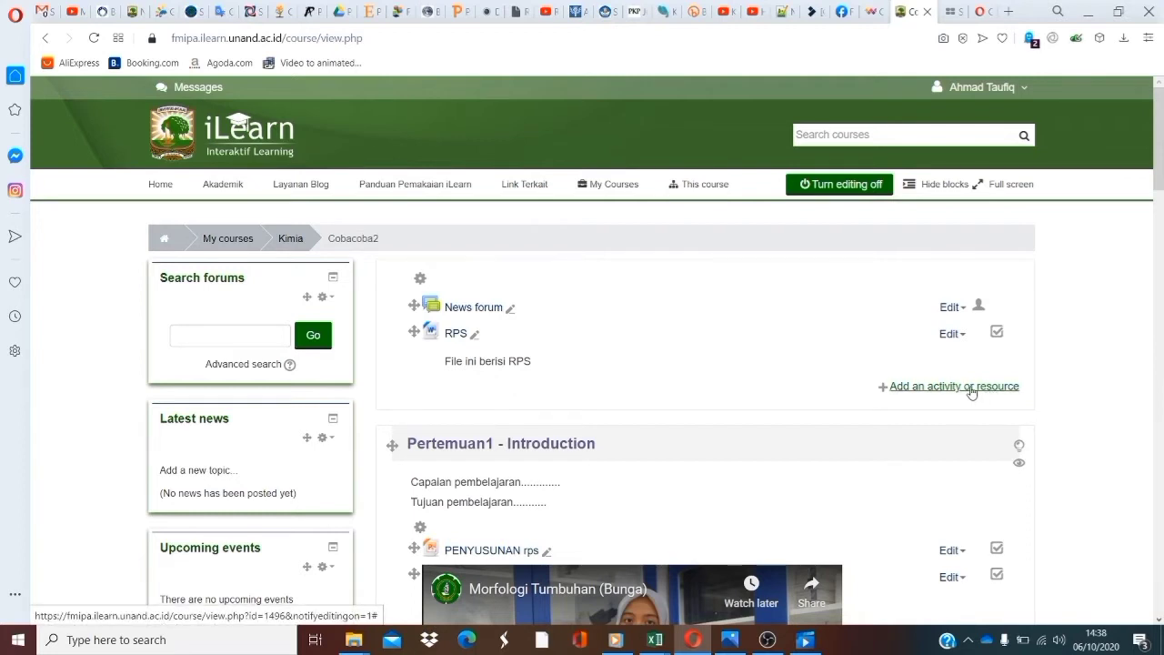
pyautogui.click(969, 389)
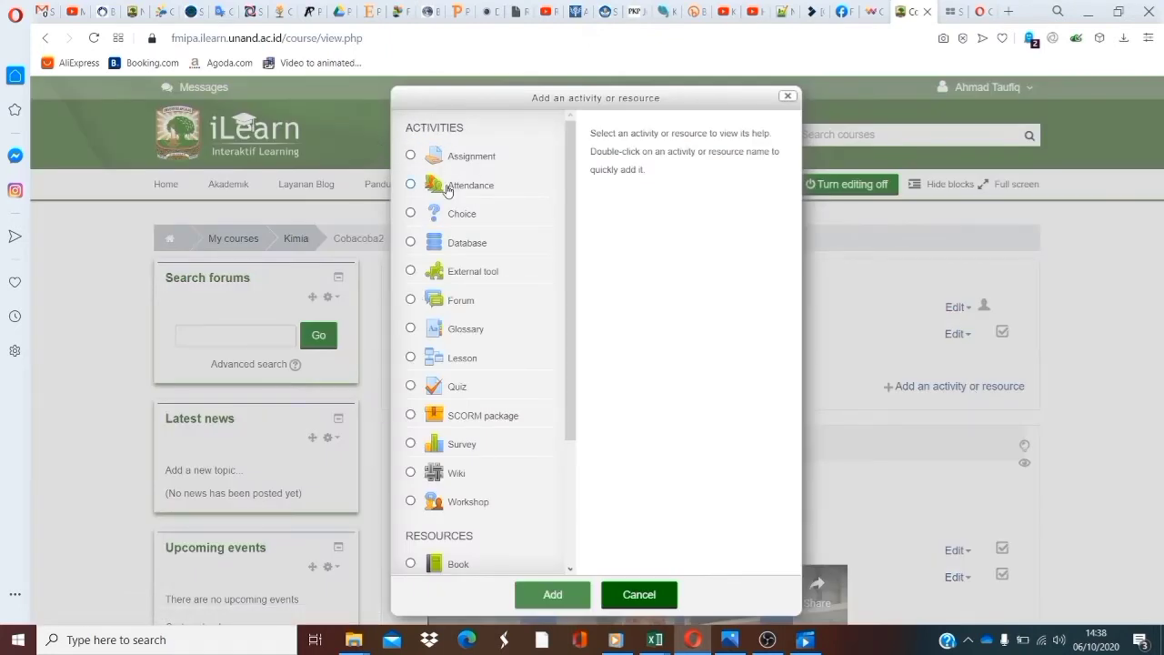
pyautogui.click(410, 186)
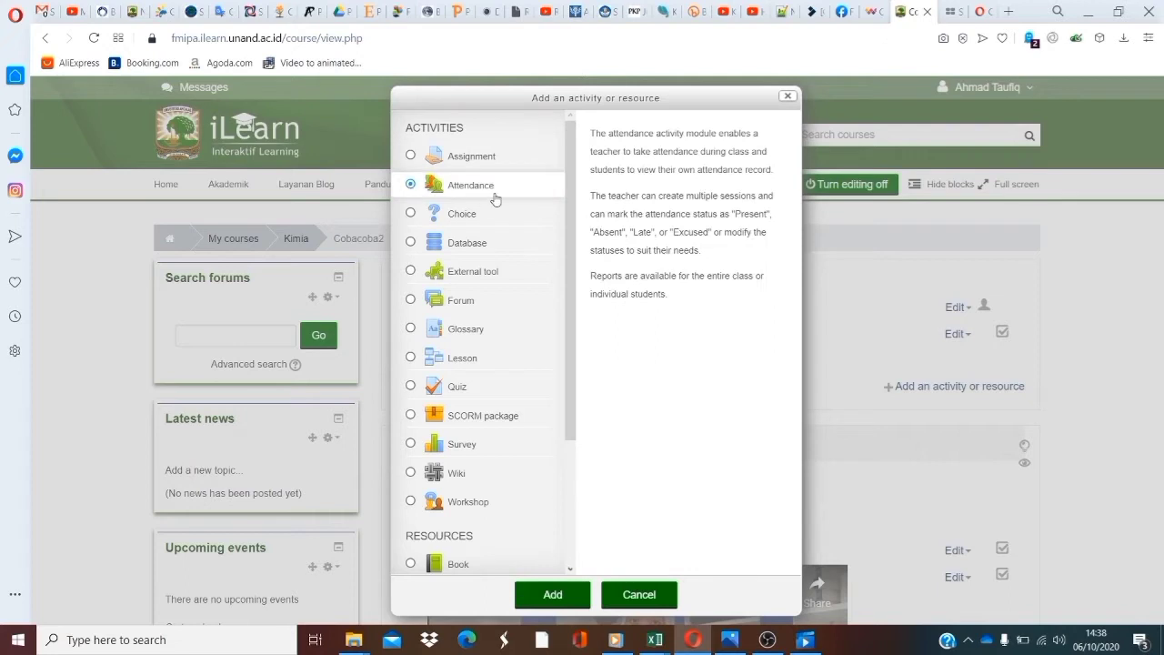
pyautogui.click(556, 594)
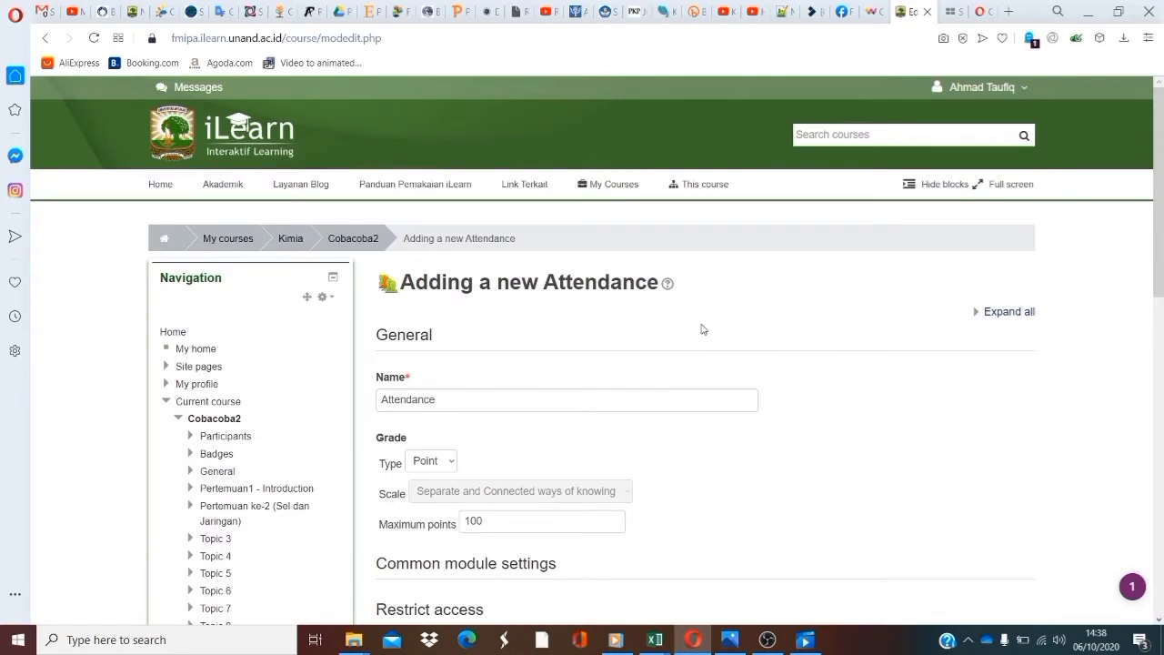
# Name the new attendance activity Absensi
pyautogui.scroll(-2, 696, 325)
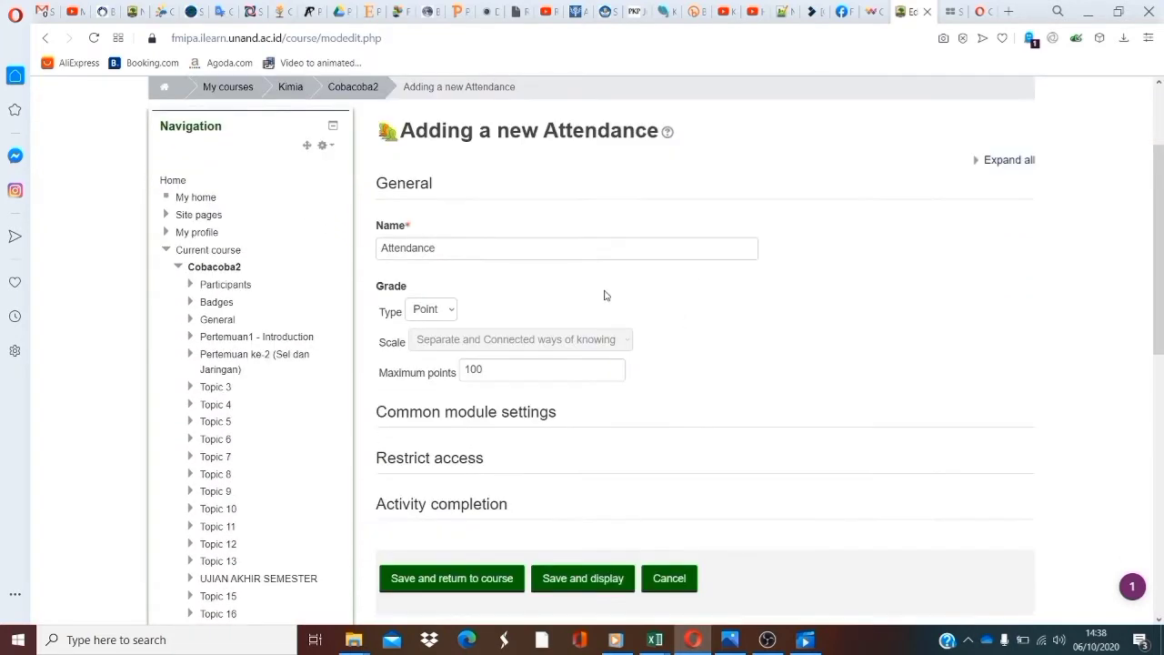
pyautogui.click(557, 251)
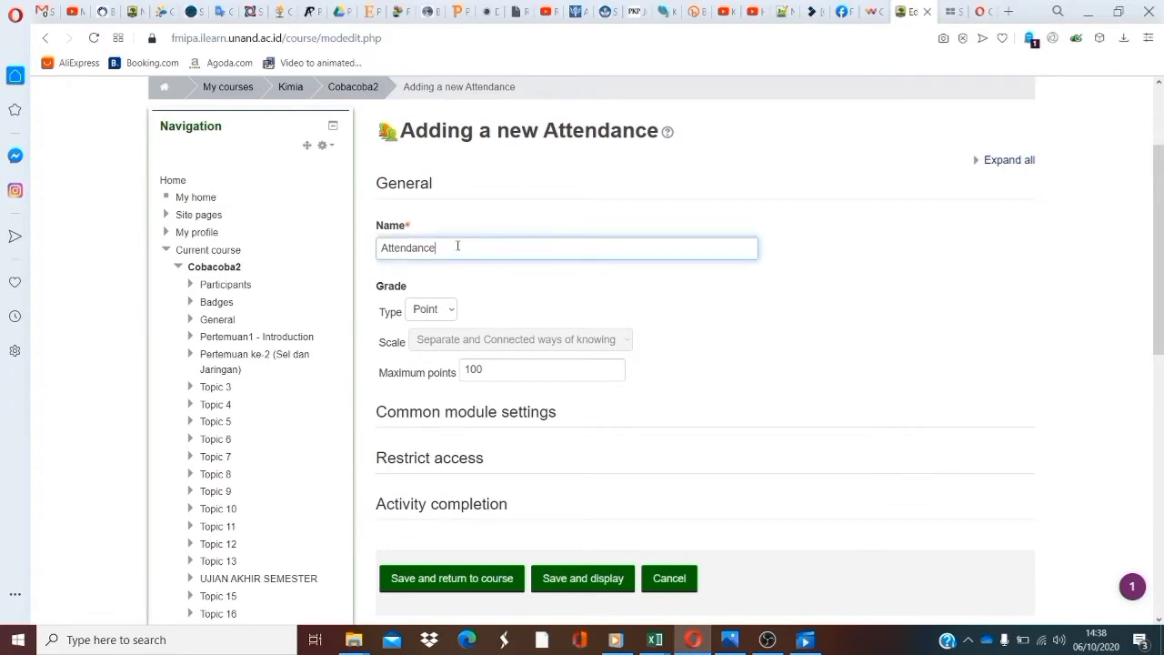
pyautogui.moveTo(458, 246); pyautogui.dragTo(380, 242)
pyautogui.write('Absensi')
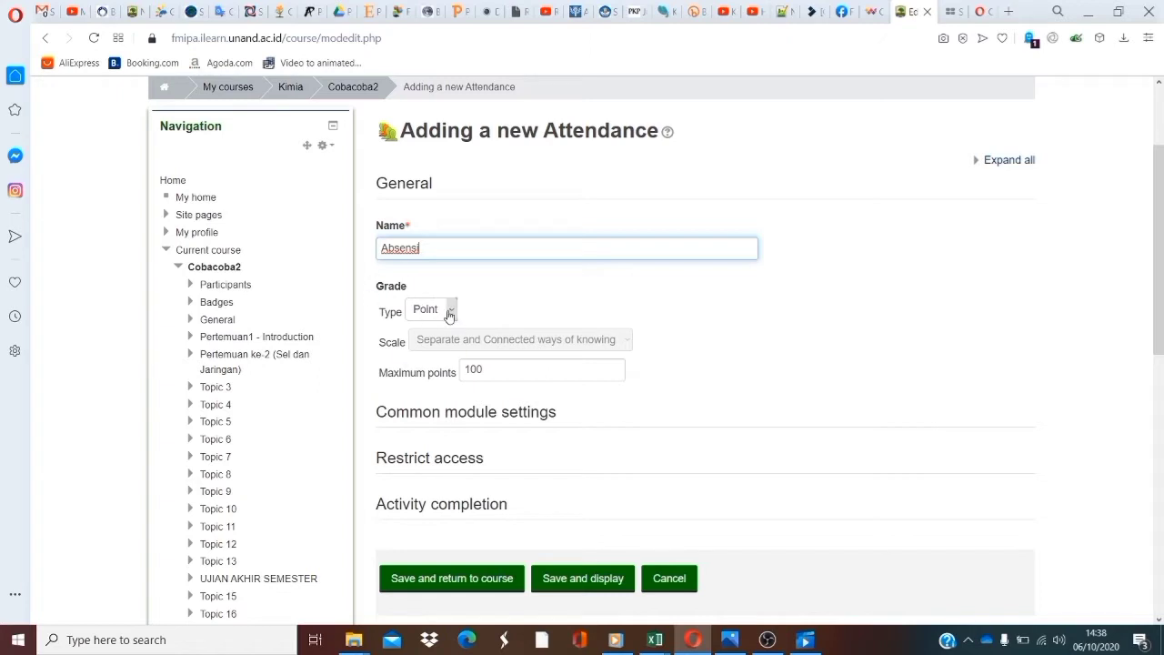
# Try the None grade type for the attendance activity and return it to Point
pyautogui.click(447, 310)
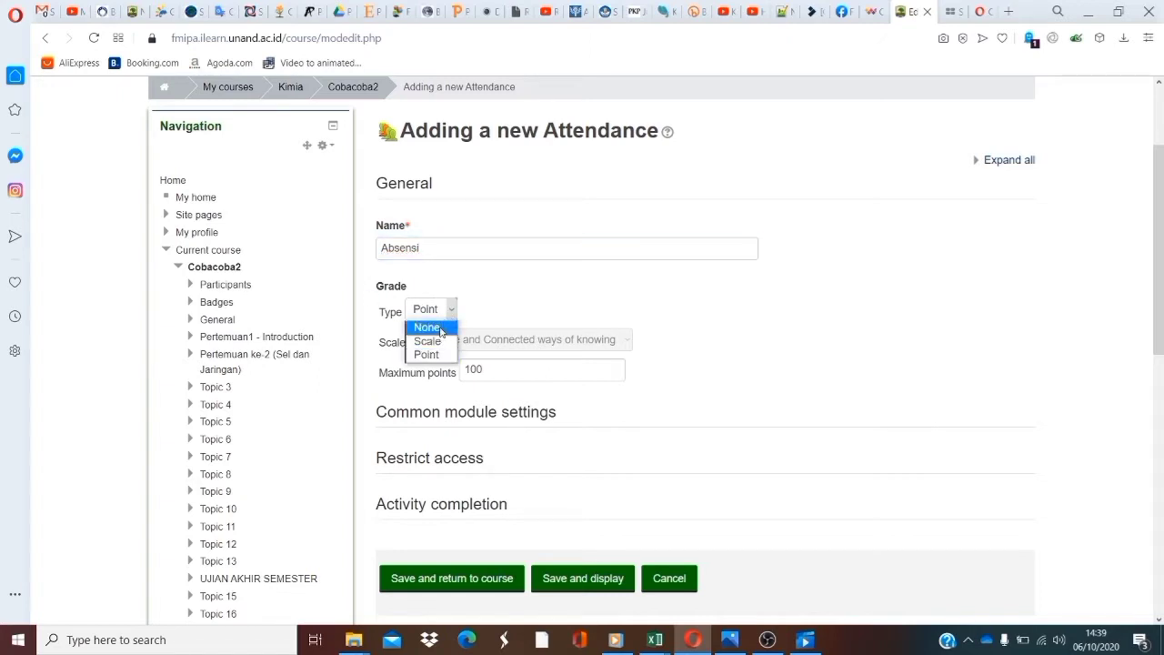
pyautogui.click(446, 329)
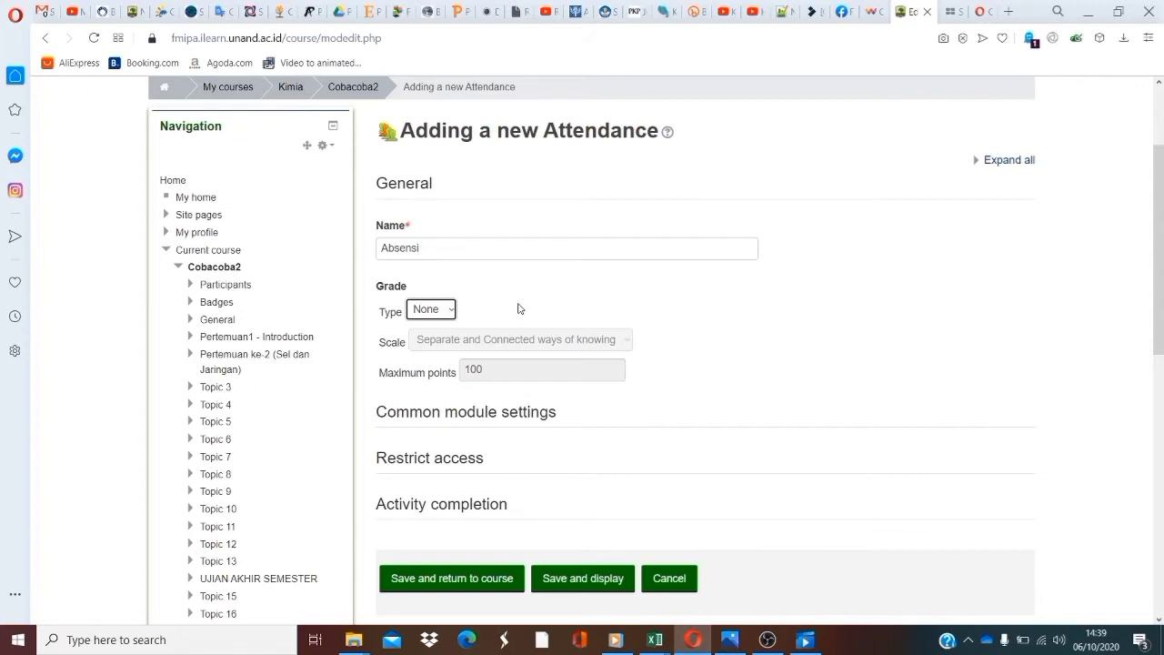
pyautogui.click(428, 312)
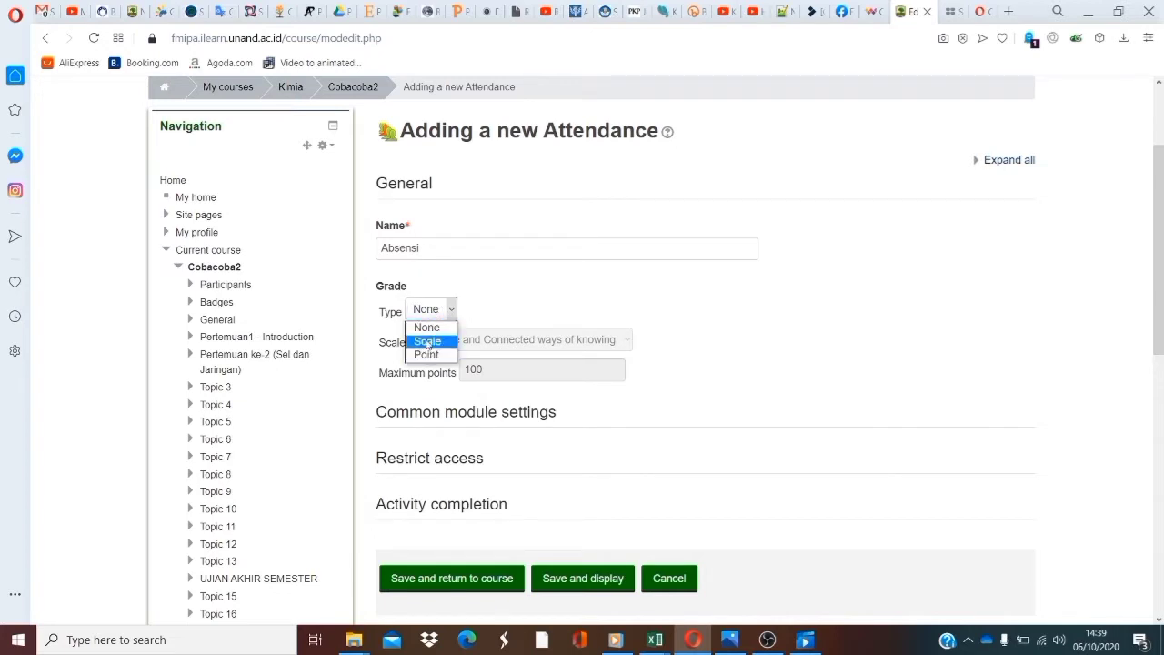
pyautogui.click(430, 355)
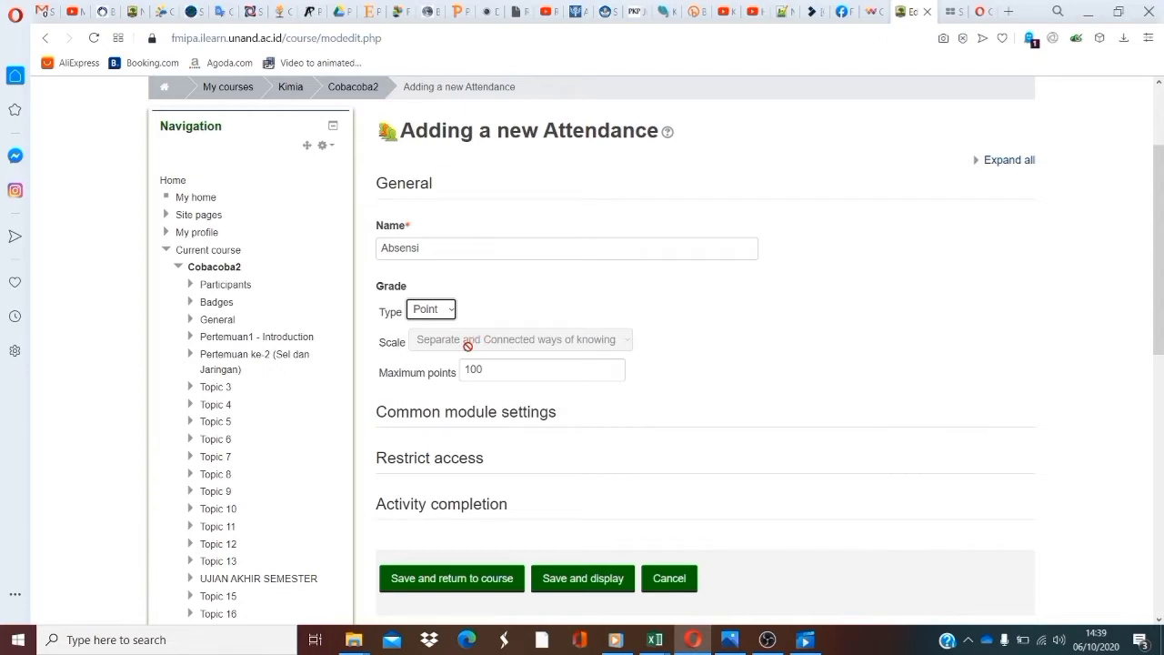
pyautogui.click(451, 312)
pyautogui.click(452, 314)
pyautogui.click(451, 313)
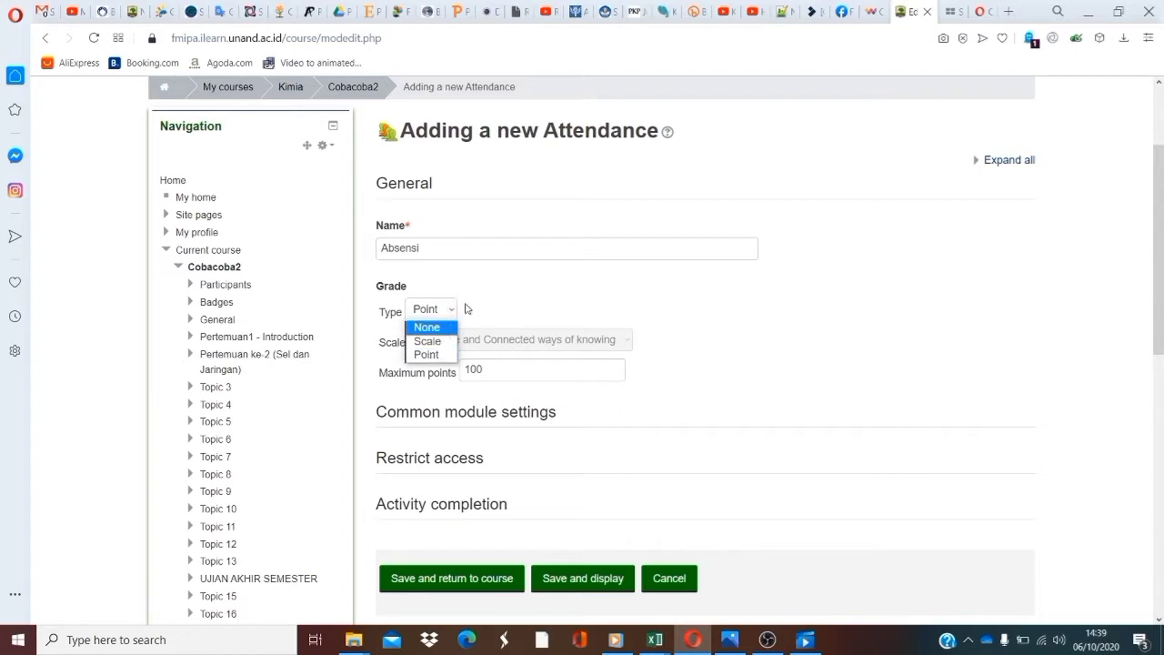
pyautogui.click(514, 303)
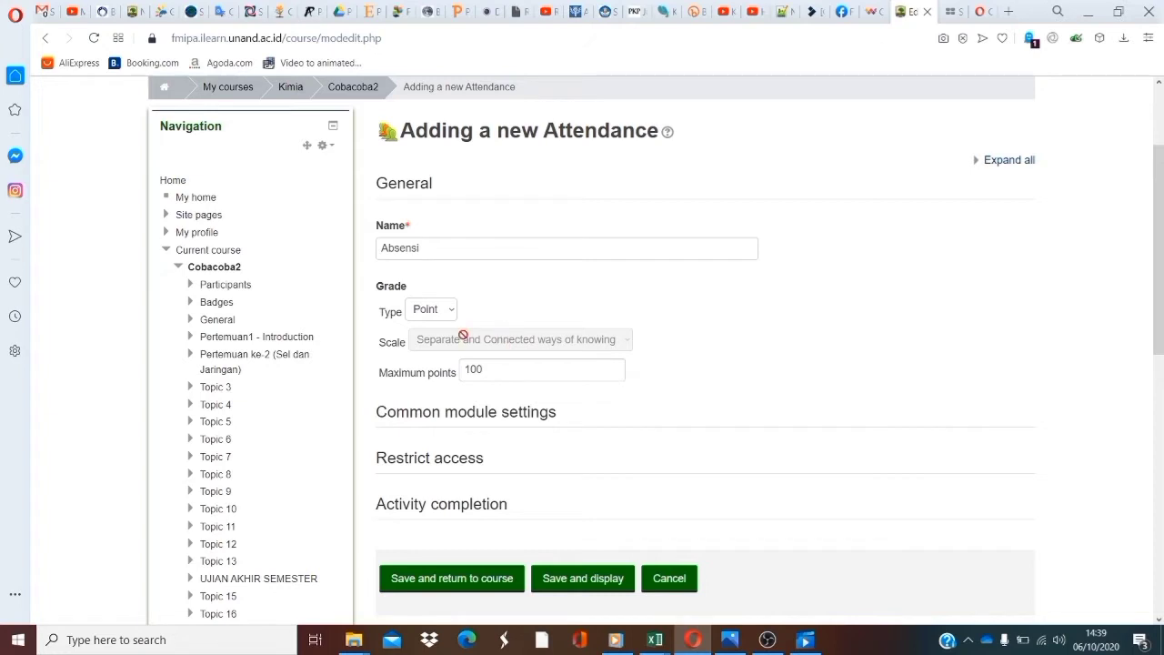
# Save the Absensi attendance activity and return to the course page
pyautogui.scroll(-3, 446, 332)
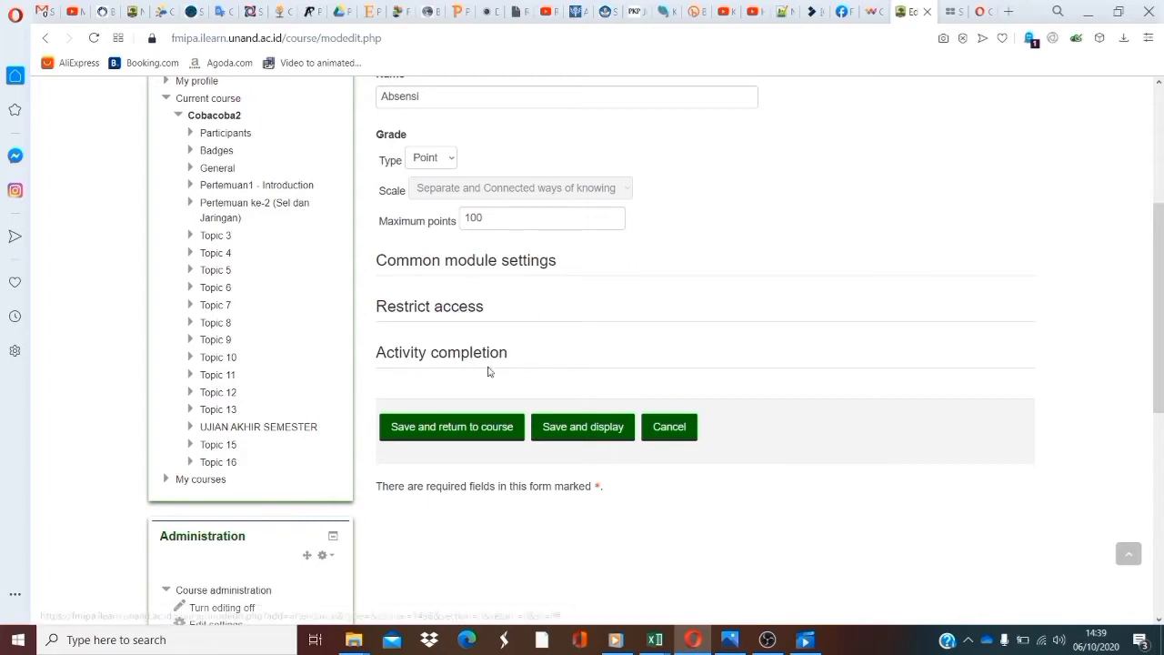
pyautogui.click(448, 428)
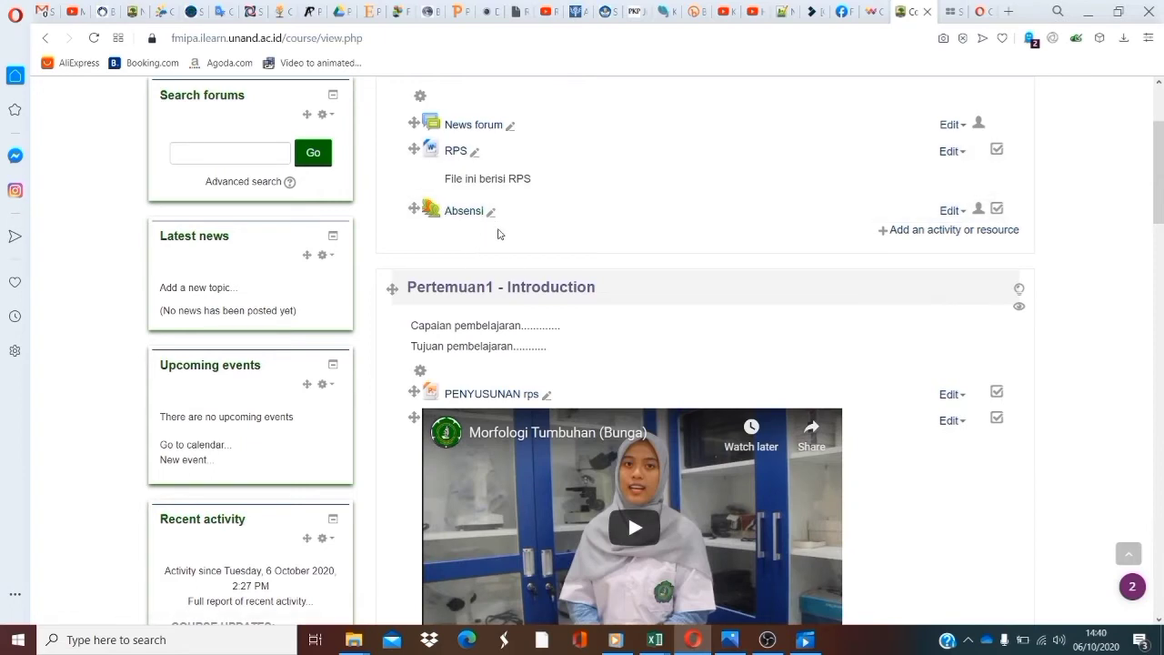
pyautogui.scroll(3, 491, 301)
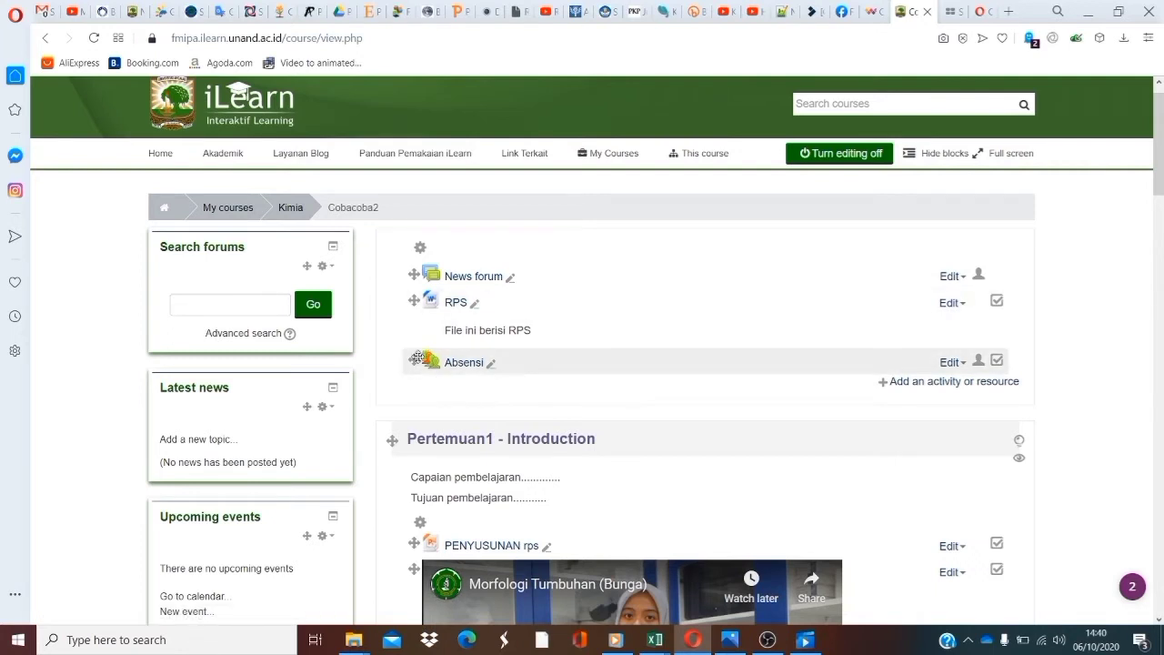
# Examine where the Absensi activity sits in the general section relative to the meeting sections below it
pyautogui.scroll(-1, 470, 373)
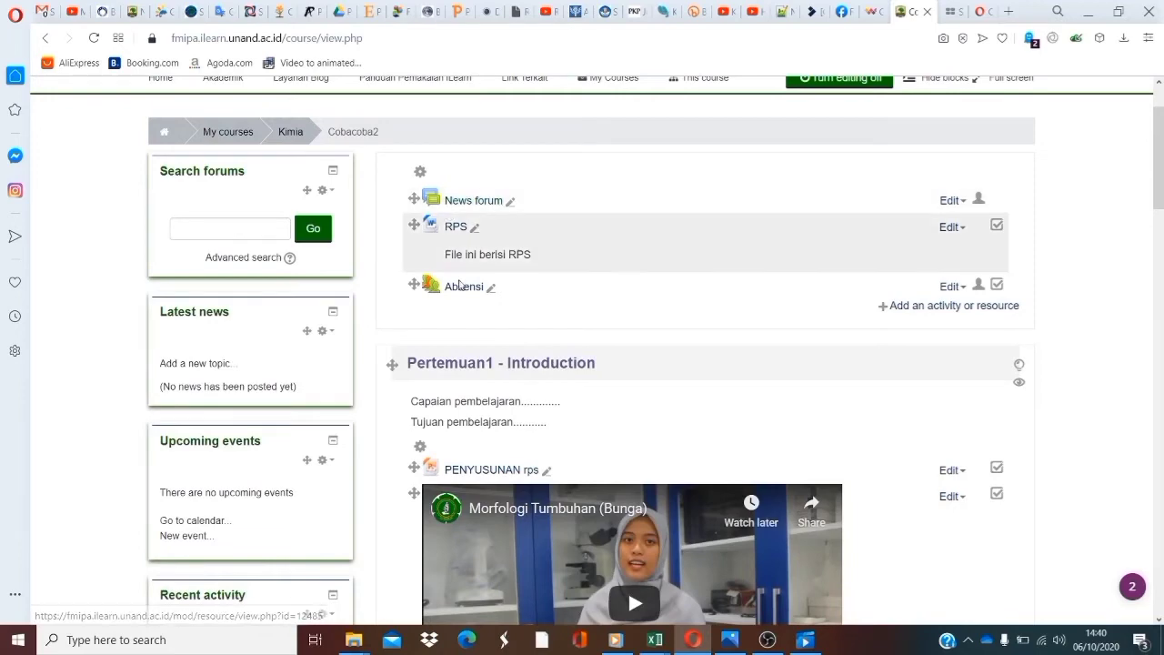
pyautogui.scroll(-3, 501, 353)
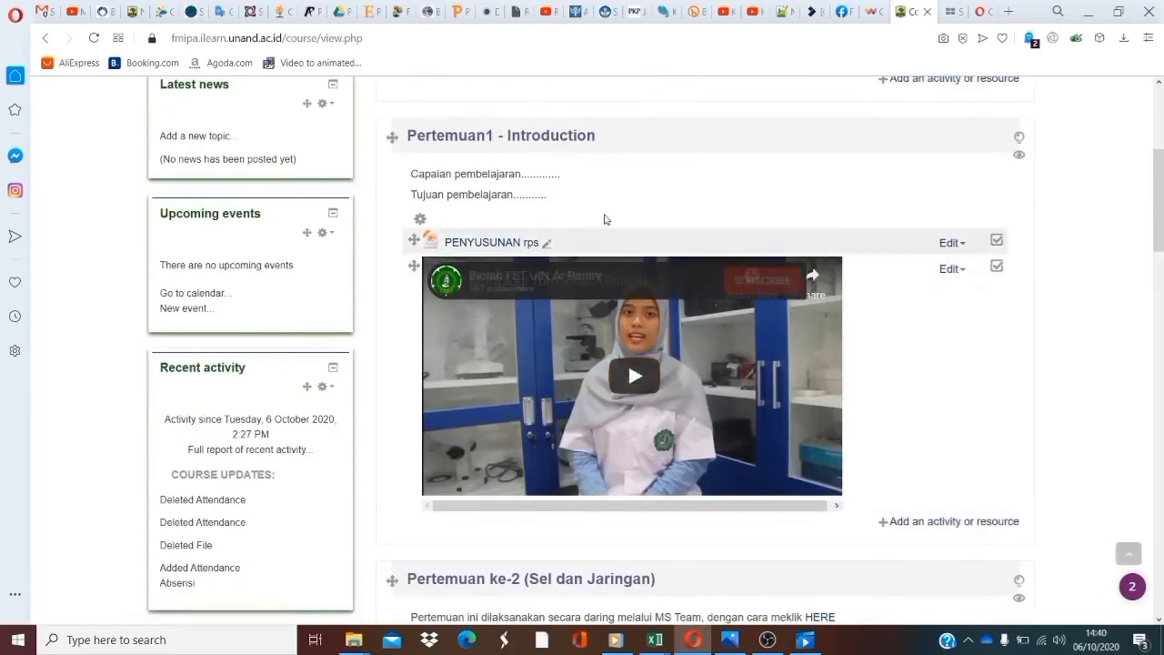
pyautogui.scroll(-2, 530, 455)
pyautogui.scroll(-1, 558, 428)
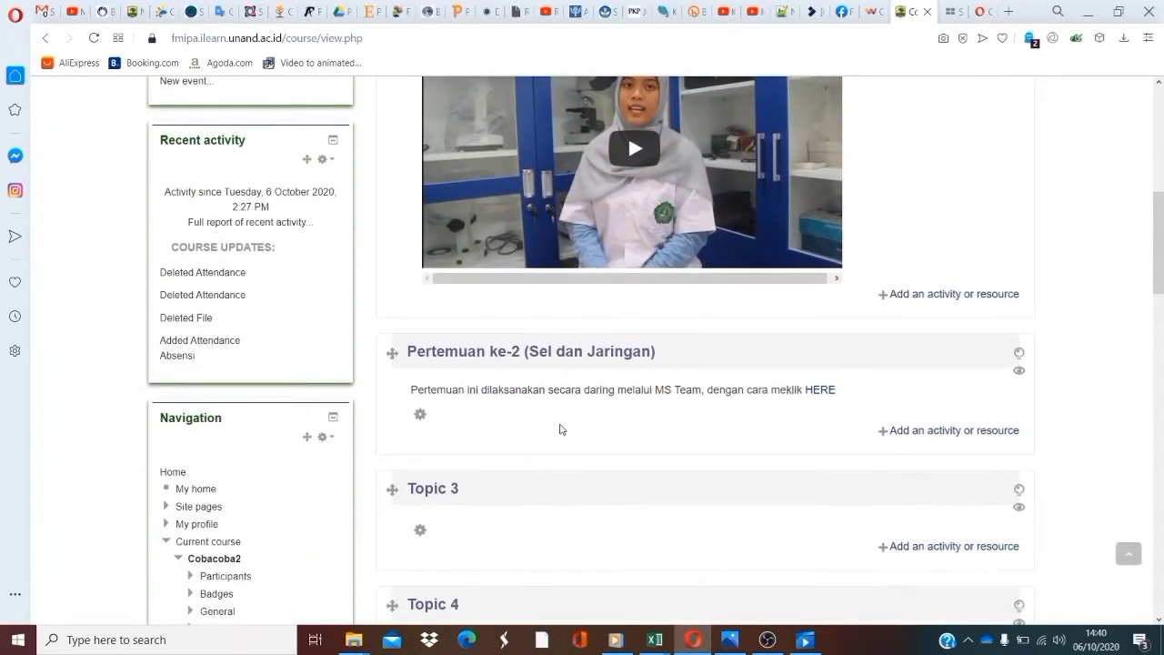
pyautogui.scroll(7, 545, 345)
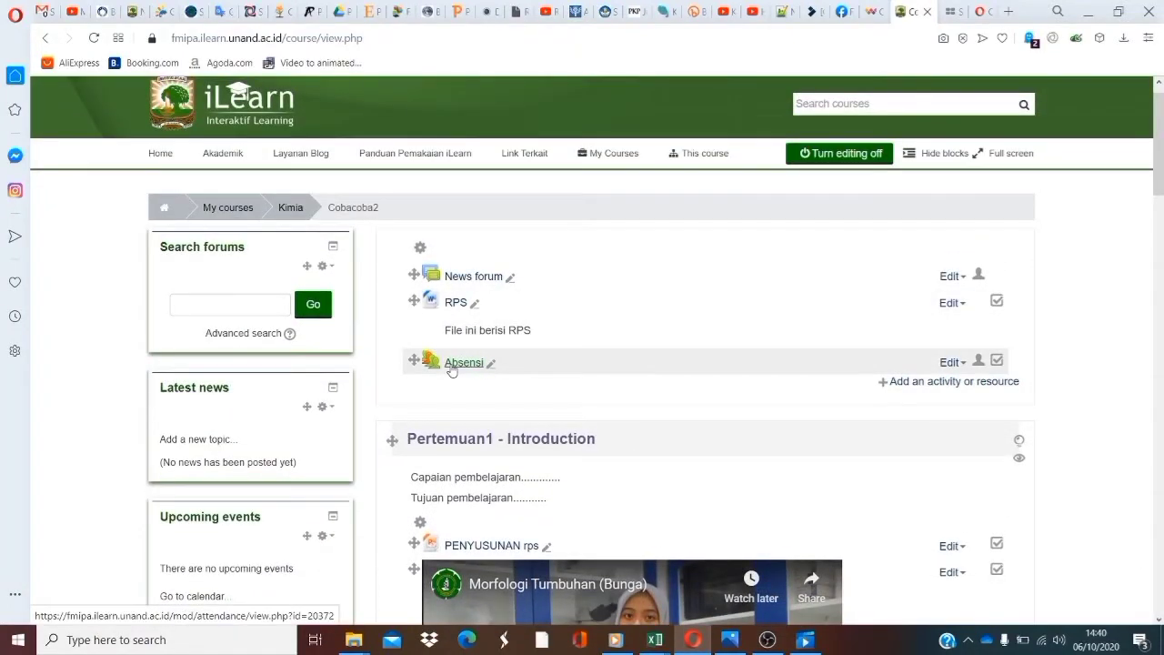
pyautogui.scroll(-1, 461, 360)
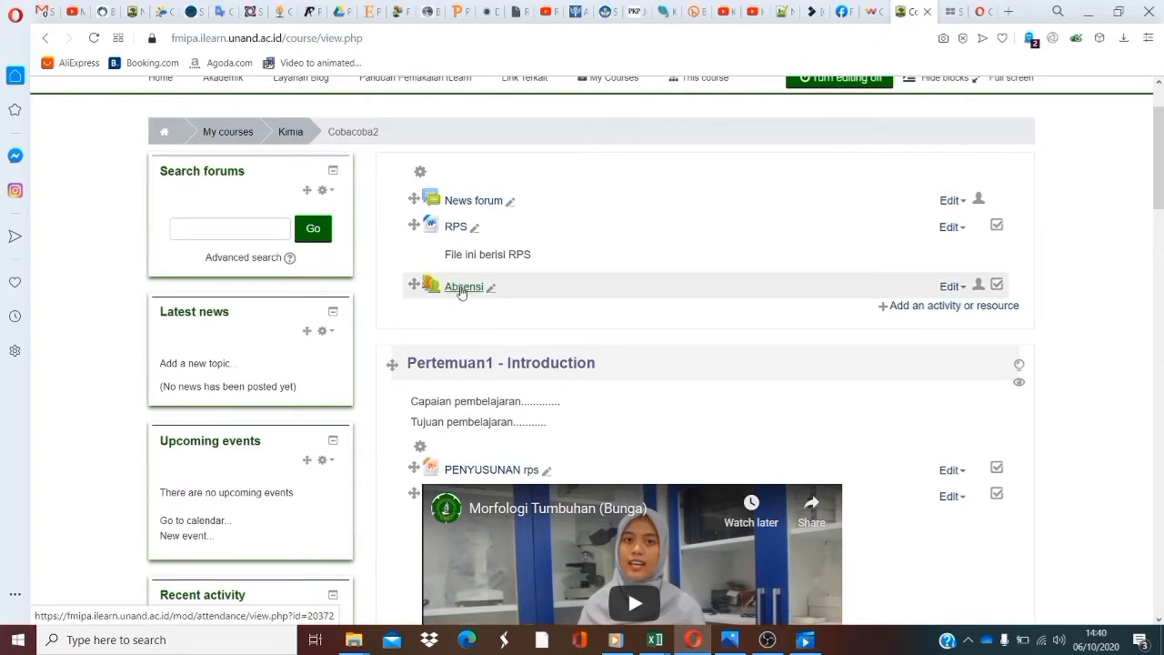
pyautogui.scroll(-2, 463, 382)
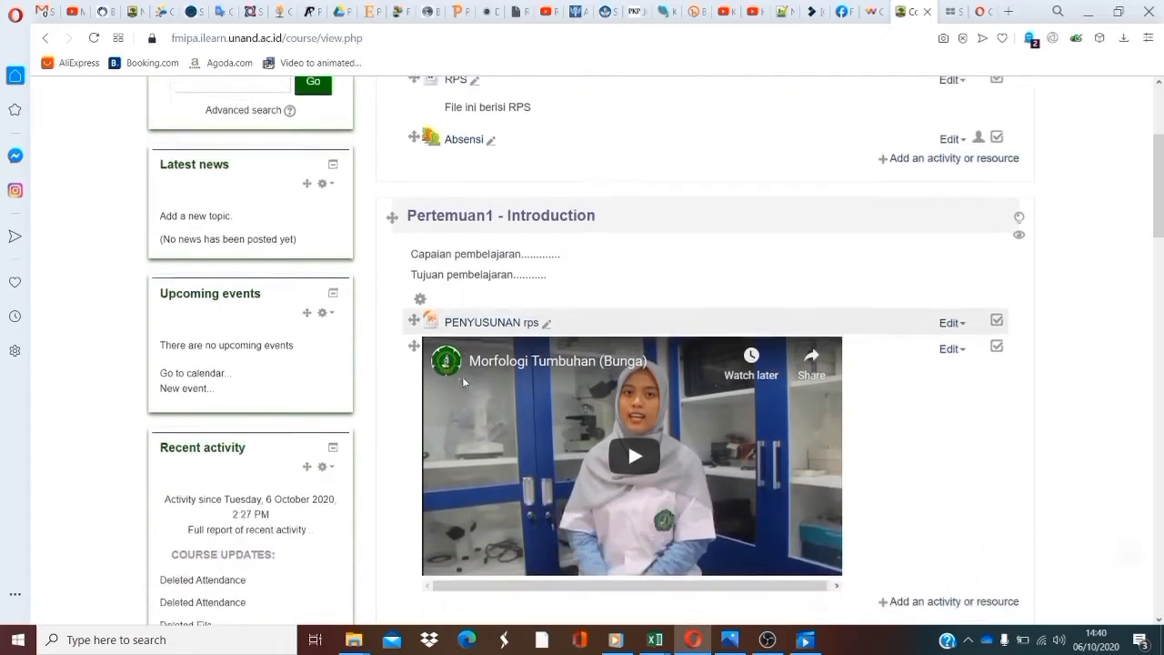
pyautogui.scroll(2, 463, 382)
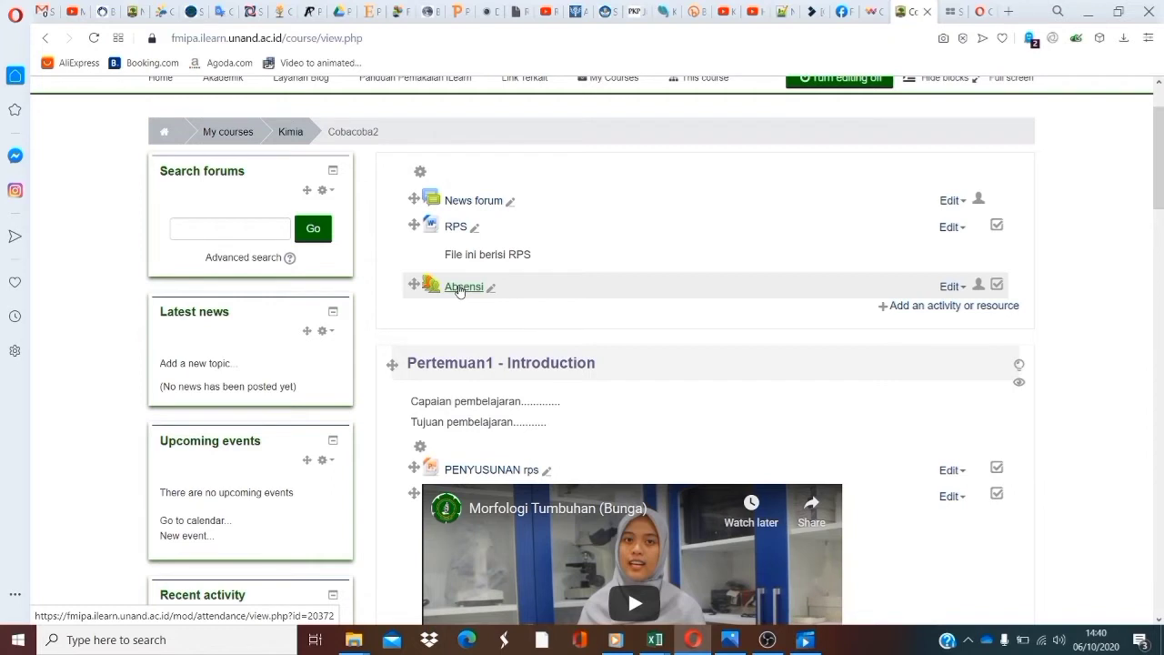
pyautogui.scroll(-1, 481, 307)
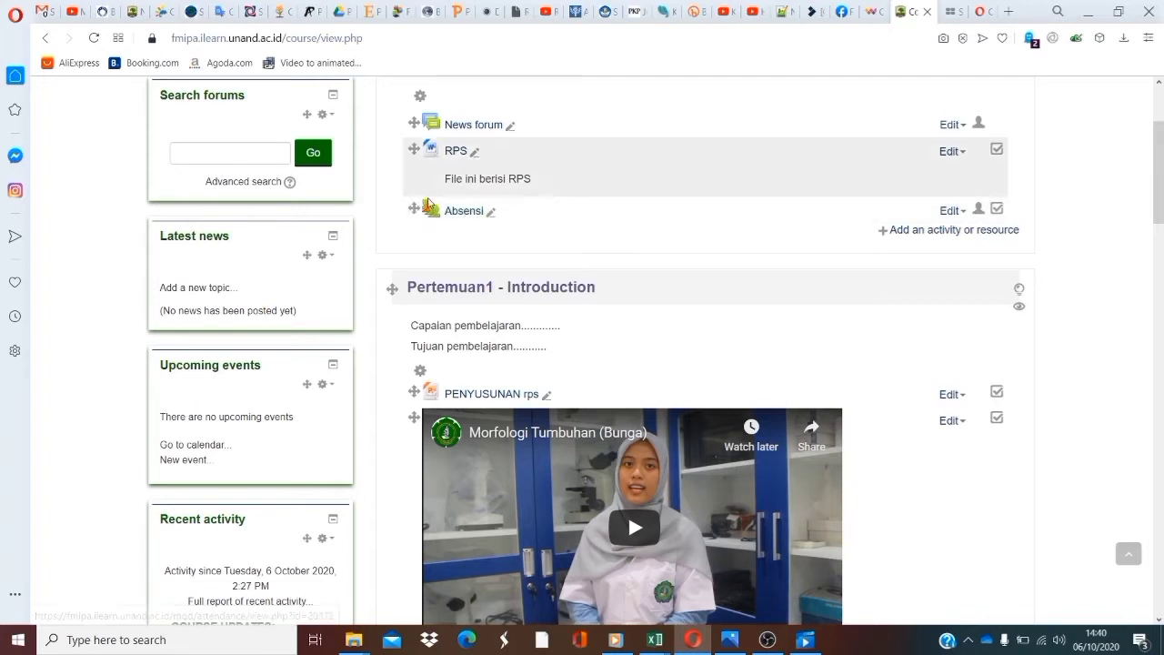
# Open the Absensi attendance activity and look over its sessions overview
pyautogui.click(460, 216)
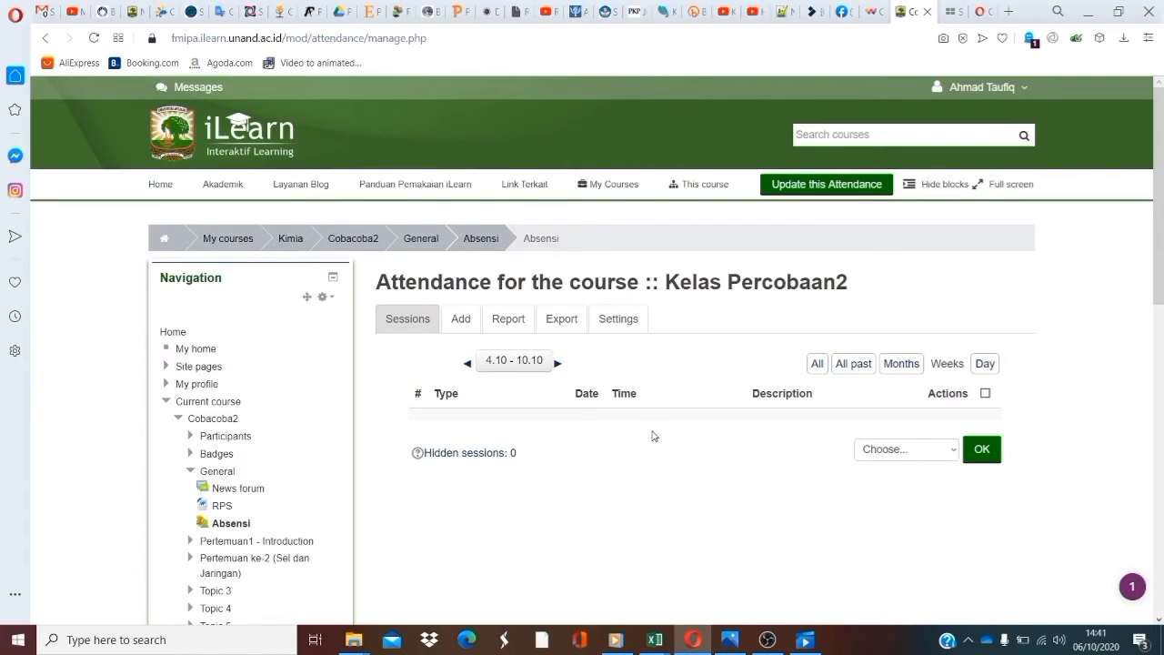
pyautogui.scroll(-1, 794, 406)
pyautogui.scroll(1, 844, 377)
pyautogui.scroll(-1, 528, 465)
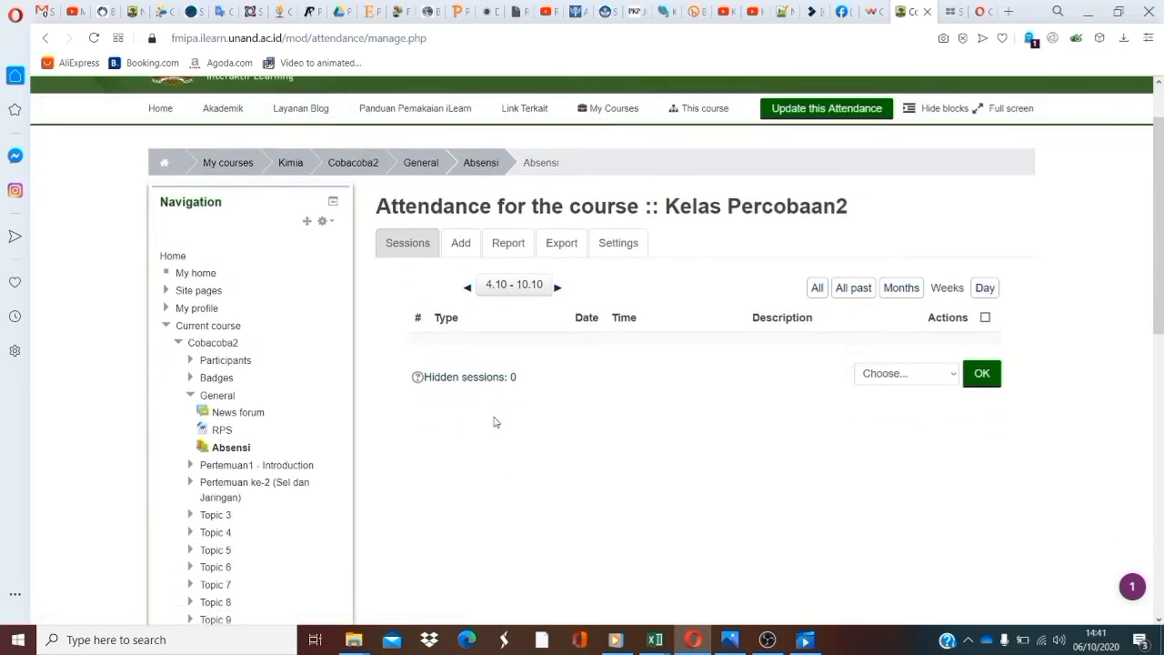
pyautogui.scroll(-1, 246, 491)
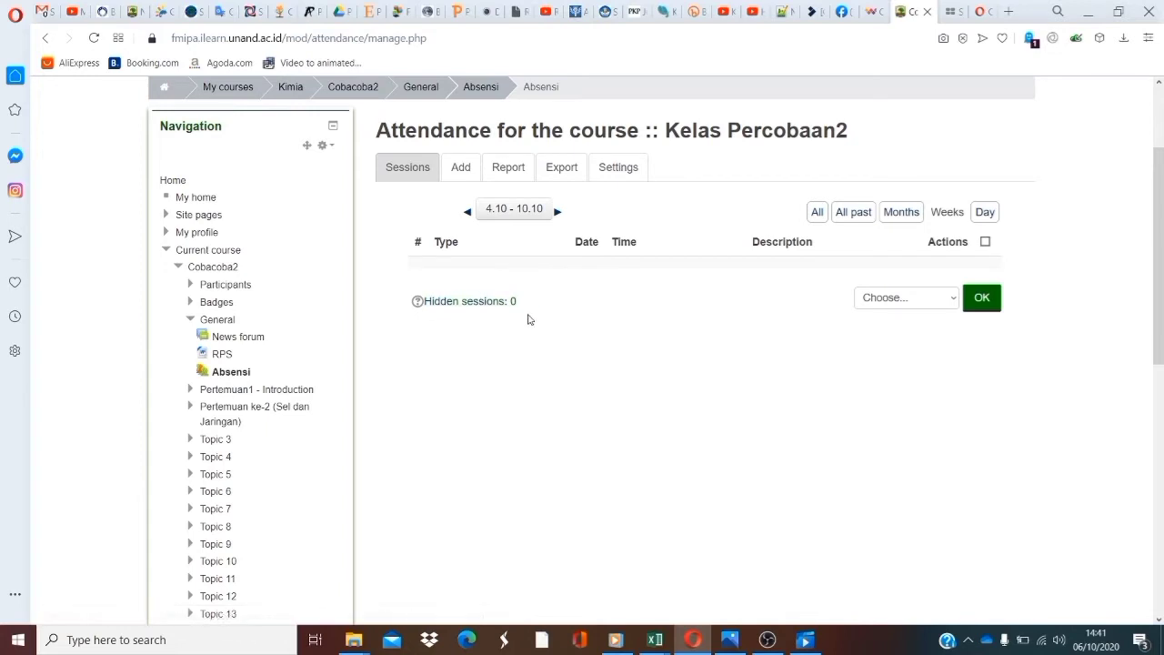
pyautogui.scroll(2, 514, 360)
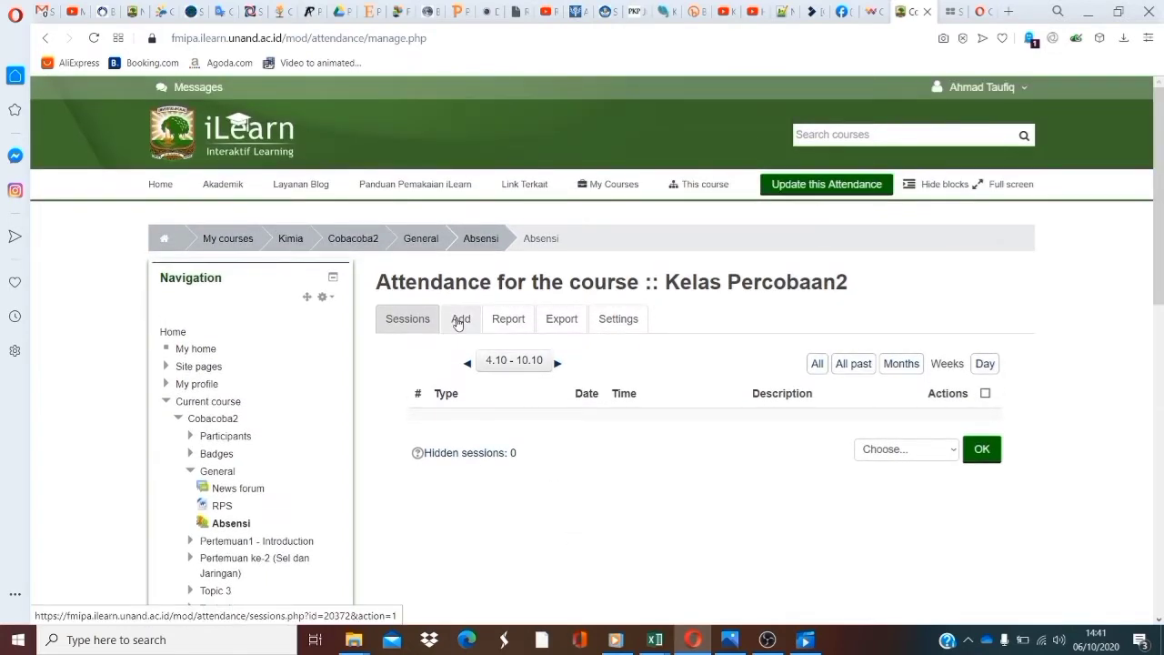
# Start a new attendance session and allow students to record their own attendance
pyautogui.click(460, 322)
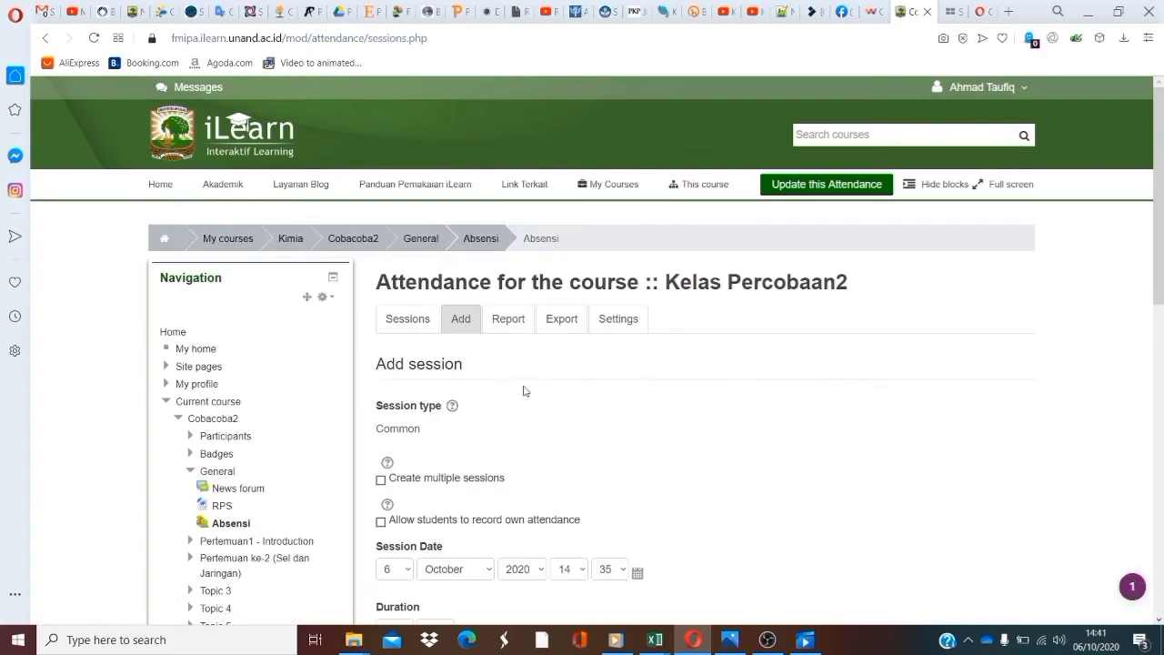
pyautogui.scroll(-2, 587, 442)
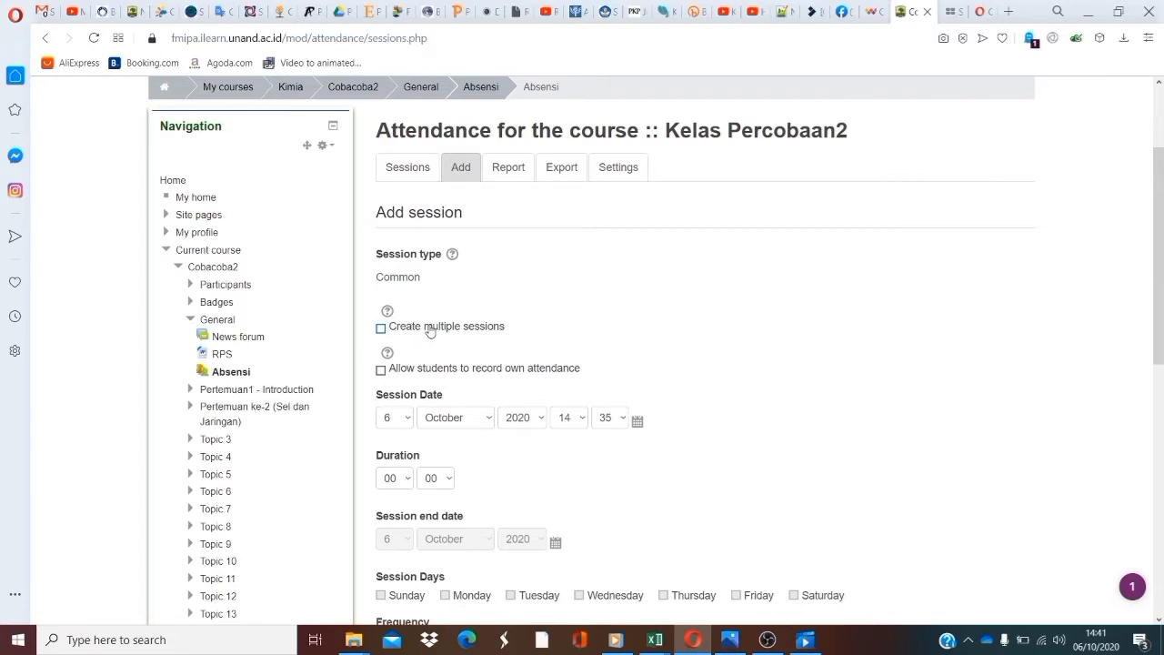
pyautogui.scroll(-1, 464, 346)
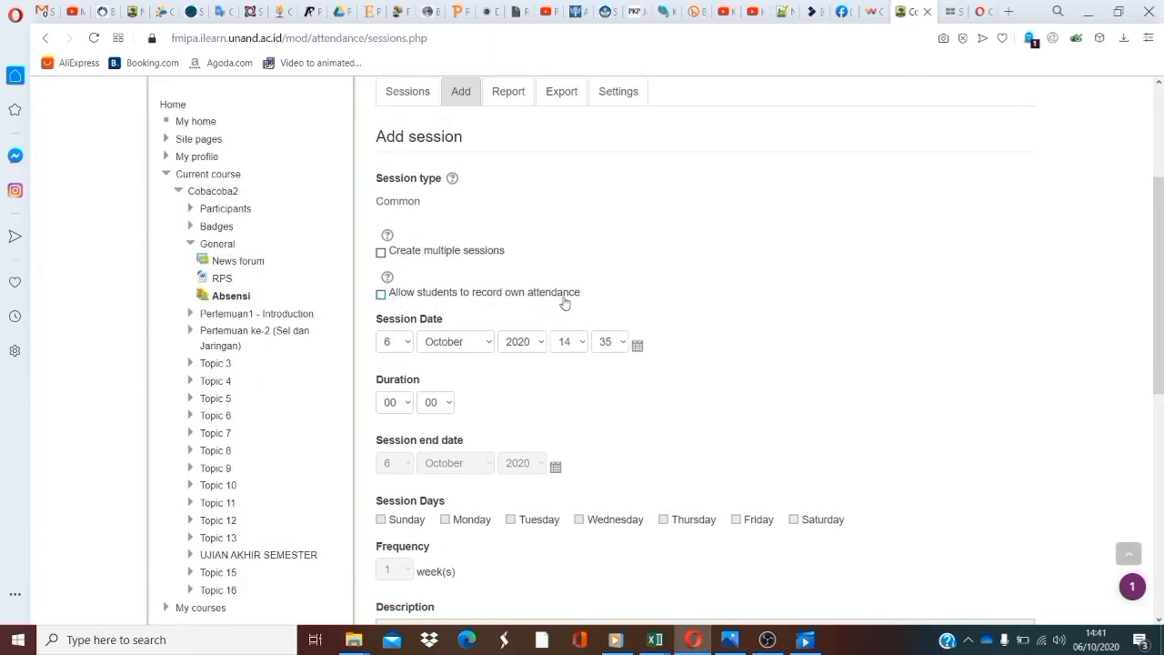
pyautogui.click(381, 296)
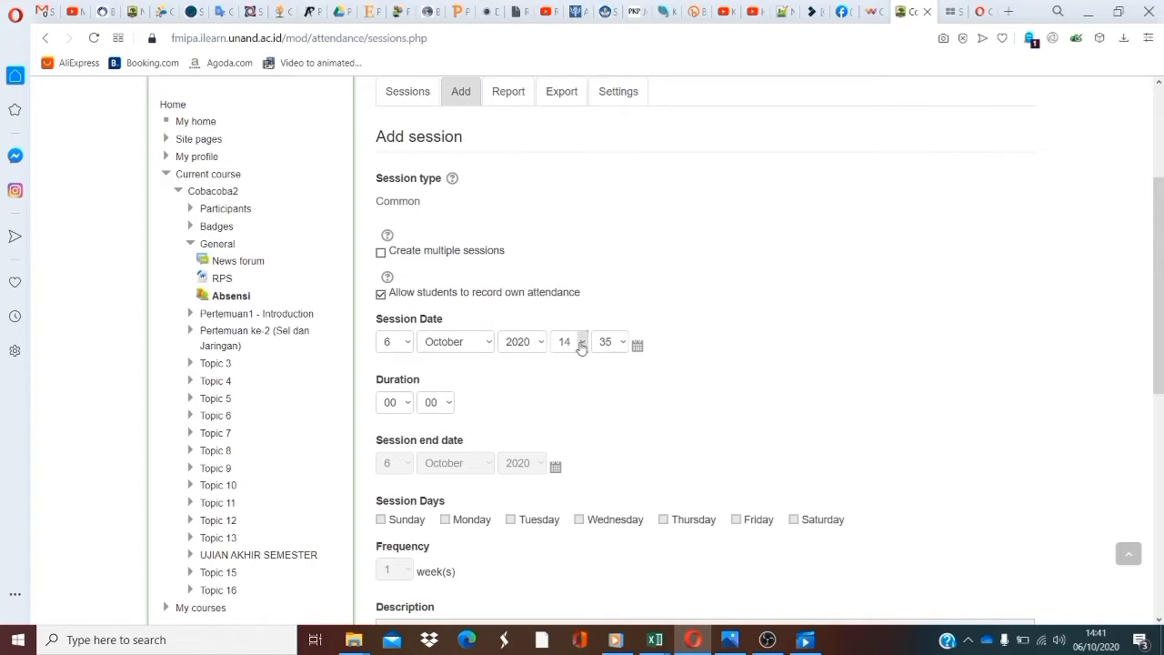
# Set the session's start time to 14:00 and its duration to 02 hours
pyautogui.click(621, 343)
pyautogui.click(608, 364)
pyautogui.click(406, 411)
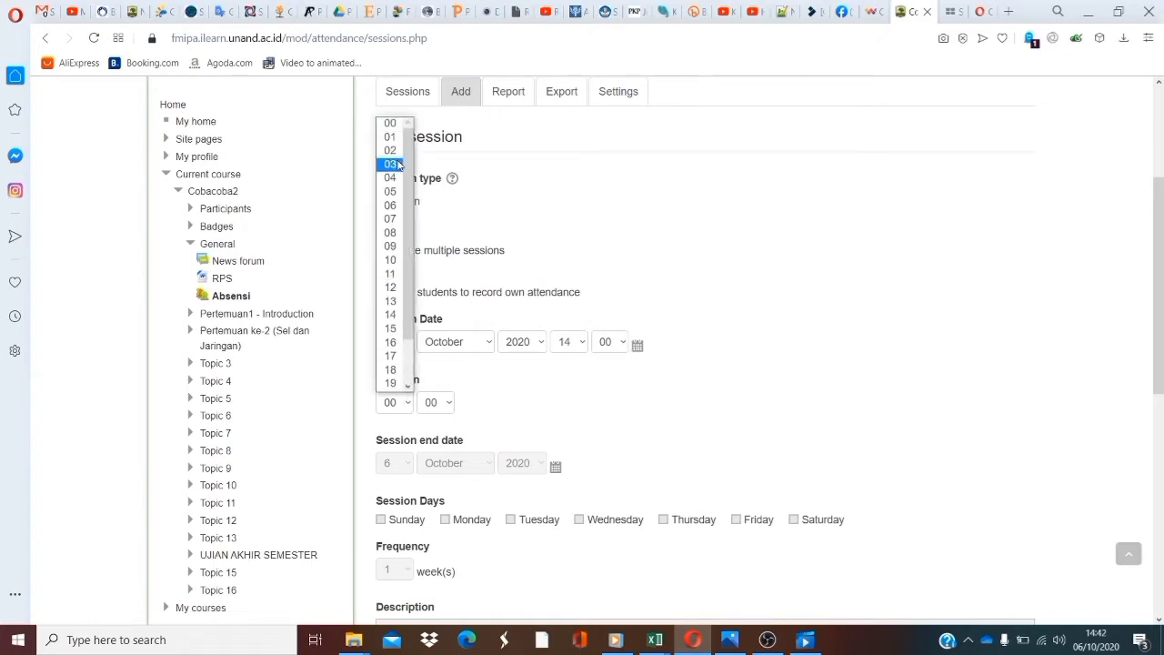
pyautogui.click(392, 150)
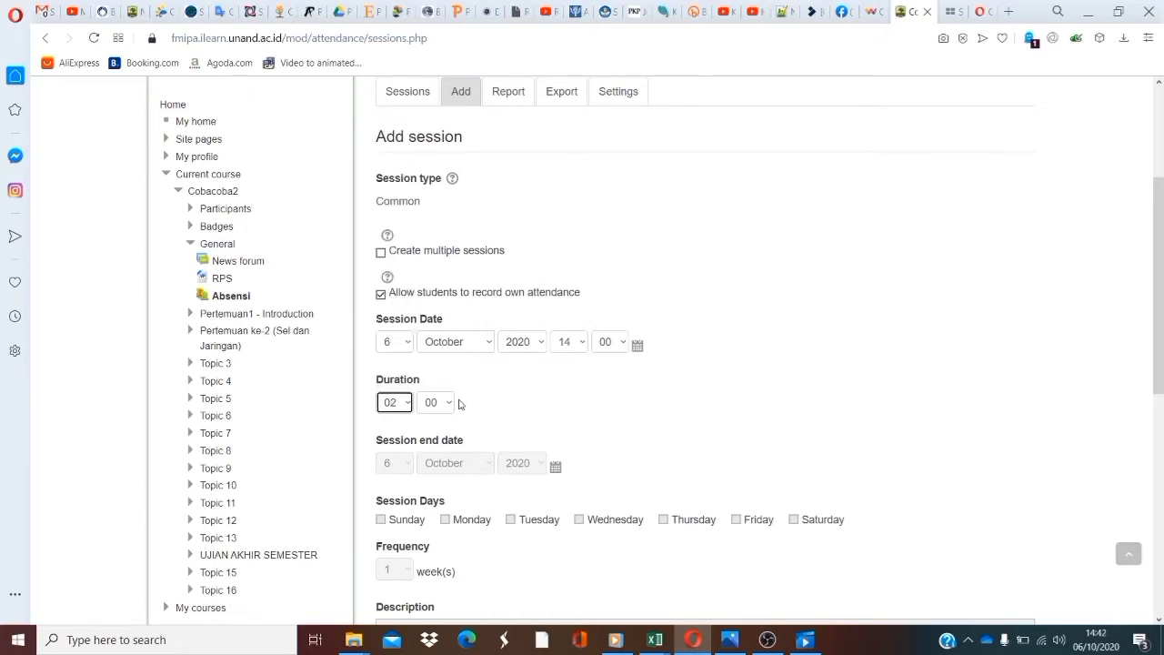
# Examine the multiple-session option and the end date, session days and frequency settings in the new session form
pyautogui.scroll(-1, 520, 393)
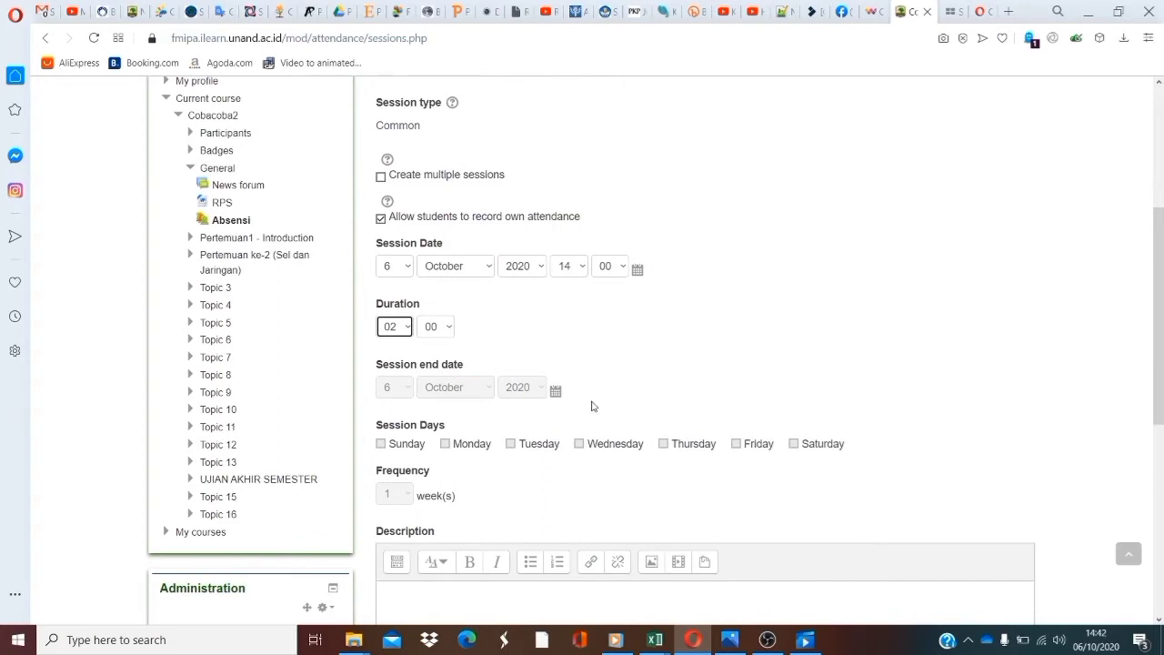
pyautogui.scroll(-1, 528, 365)
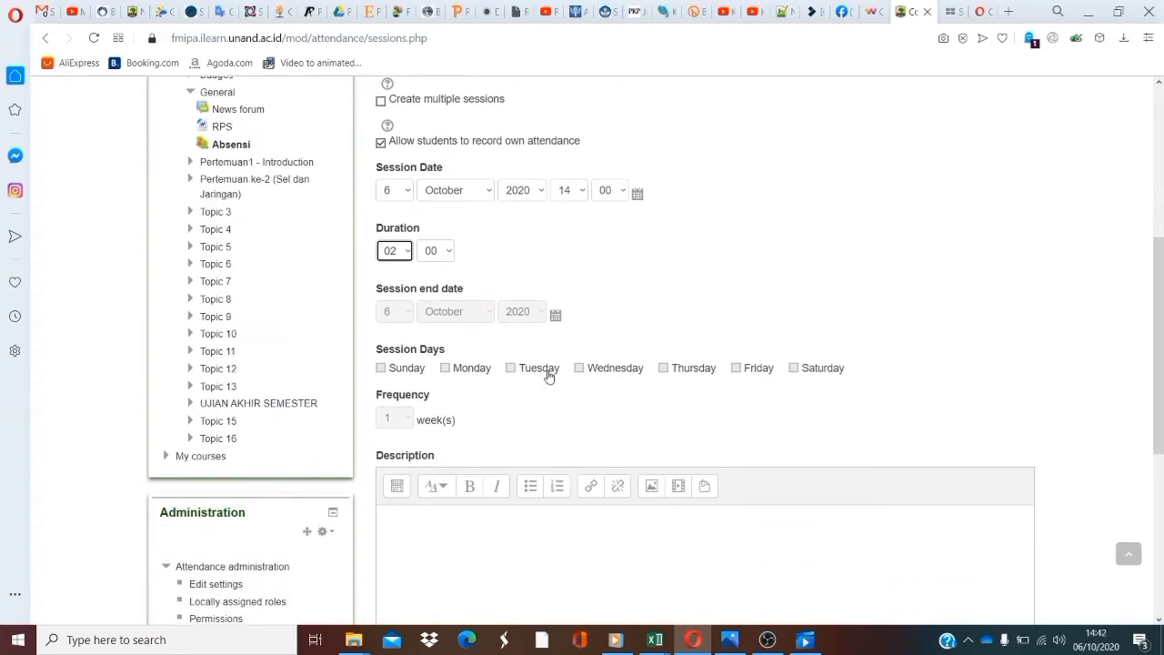
pyautogui.scroll(2, 548, 376)
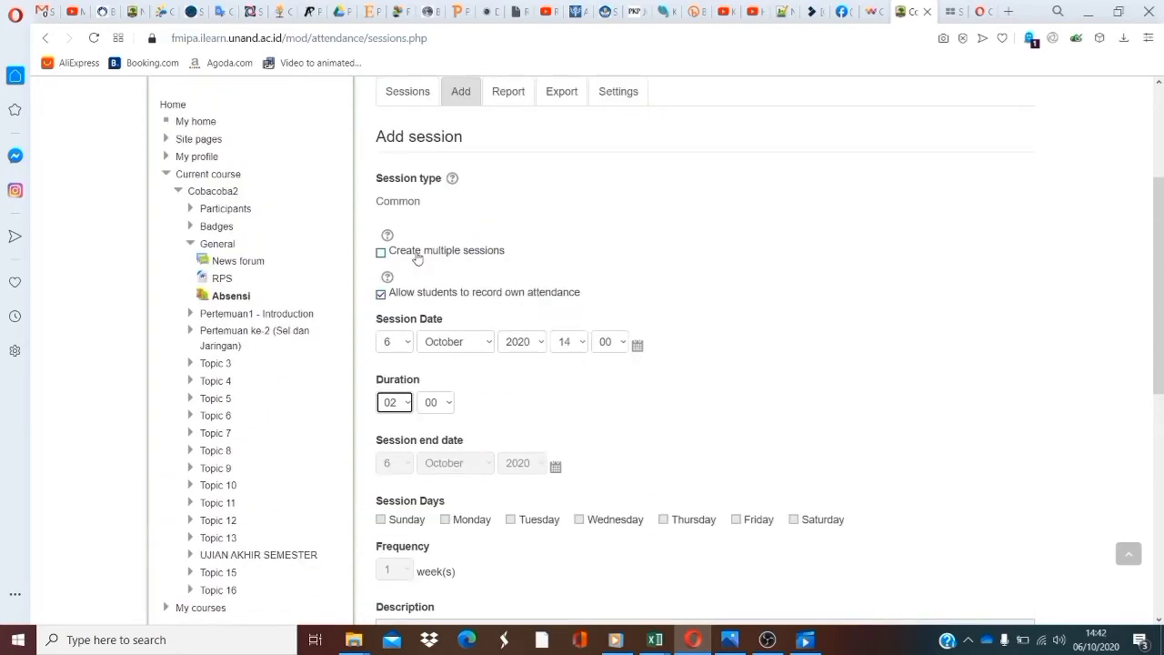
pyautogui.scroll(-1, 532, 371)
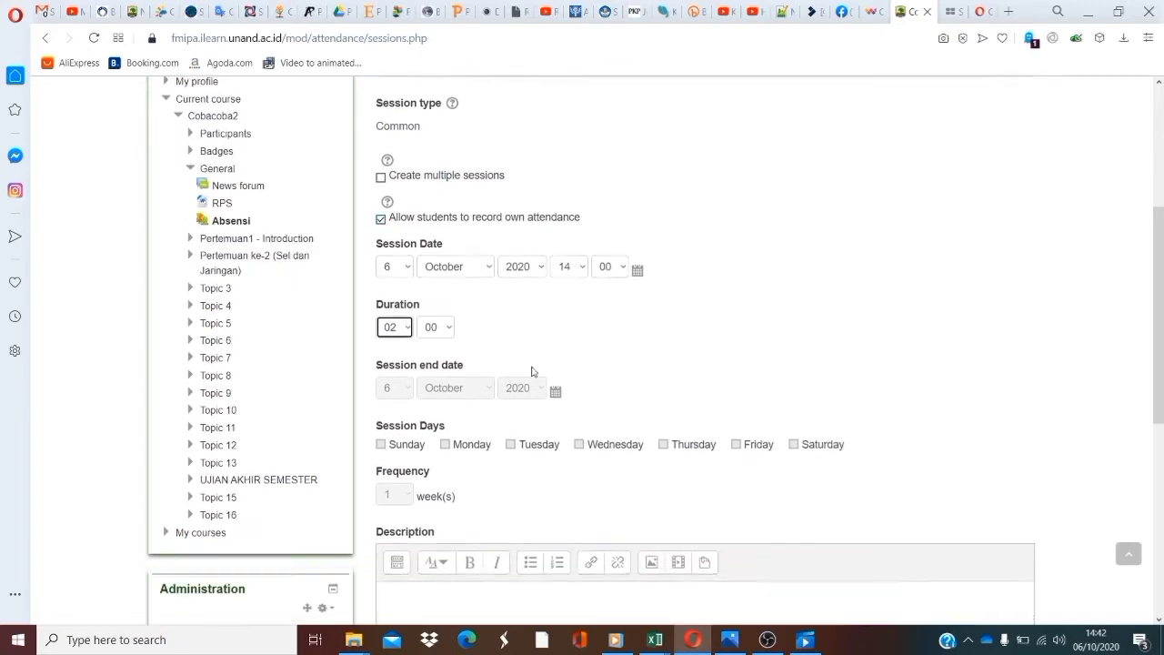
pyautogui.scroll(-2, 532, 370)
pyautogui.scroll(2, 518, 418)
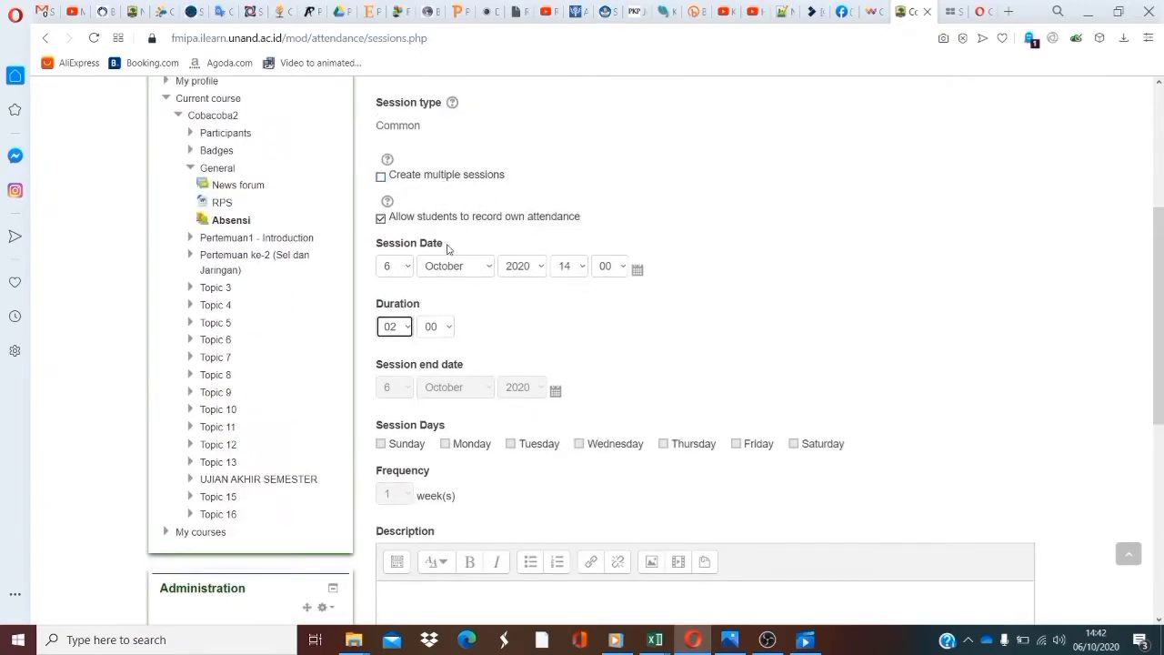
pyautogui.scroll(-2, 458, 304)
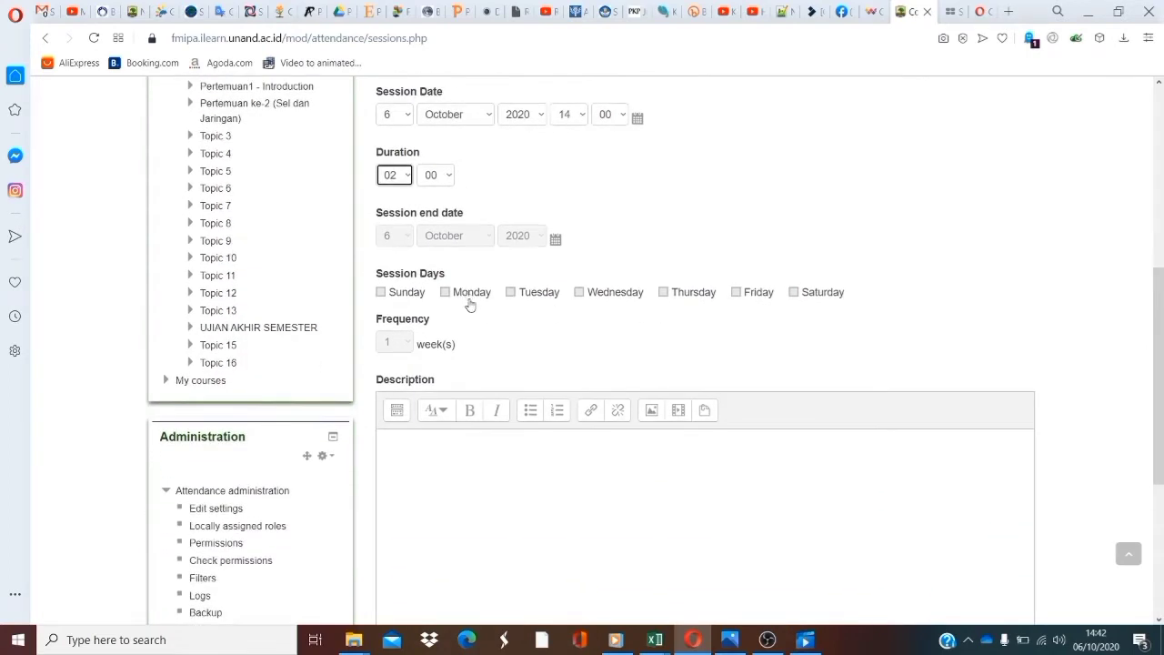
# Enter "Silahkan isi absen sendiri!" as the session's description
pyautogui.scroll(-1, 470, 304)
pyautogui.click(452, 371)
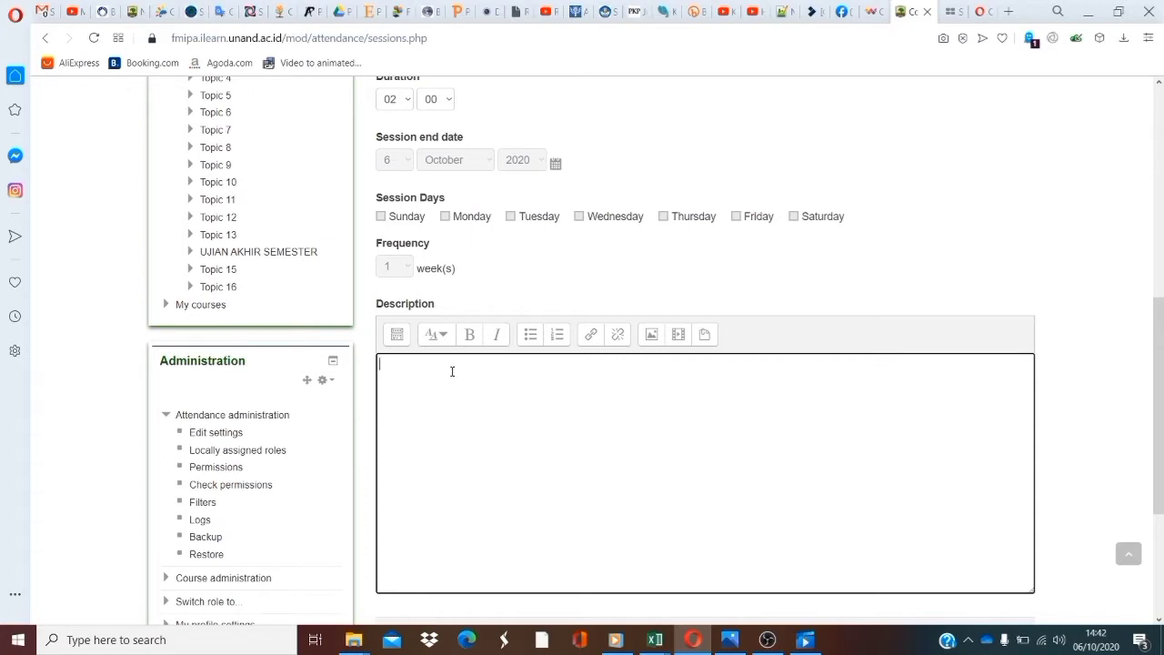
pyautogui.write('Silahkan ')
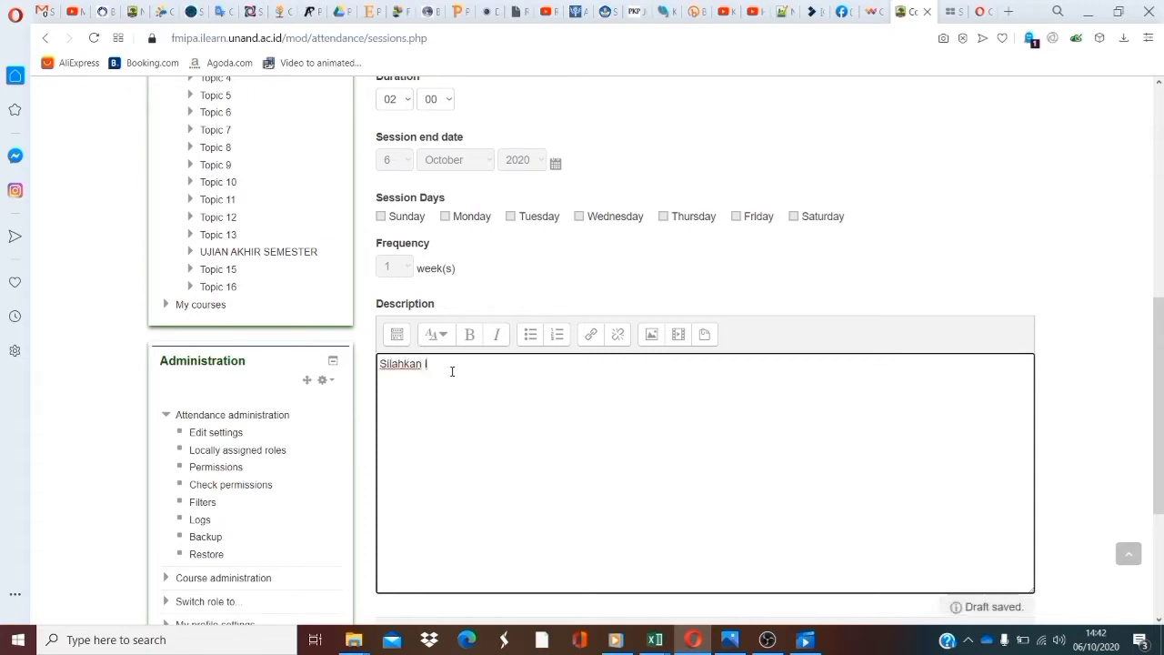
pyautogui.write('isi absen sendiri!')
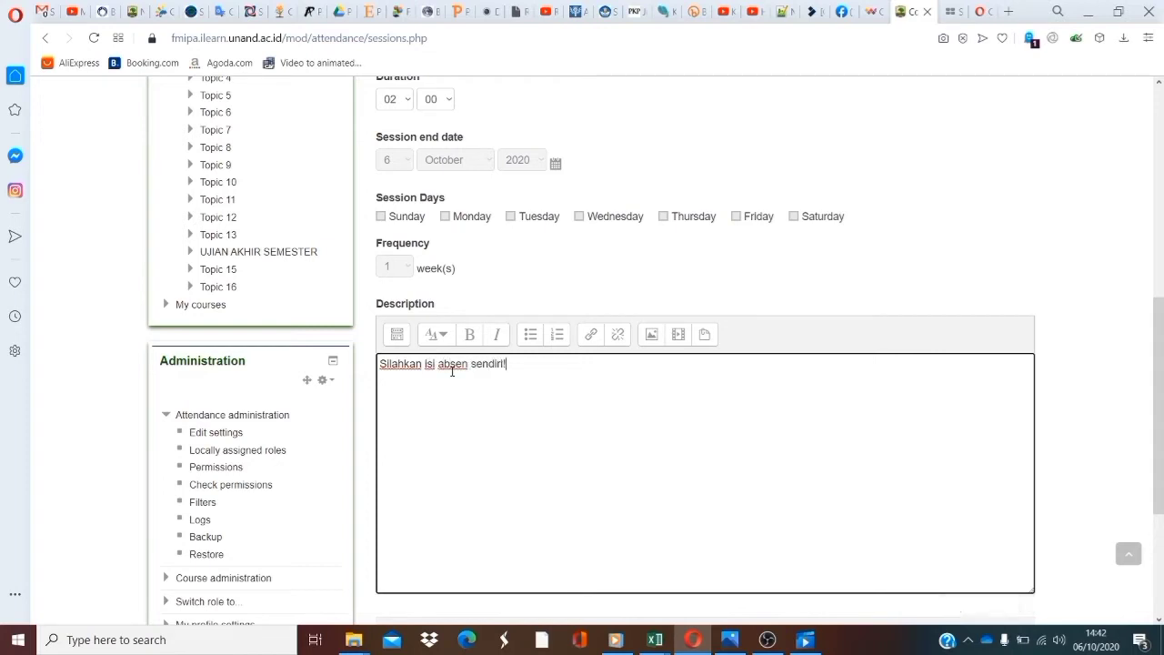
# Review the completed session form, add the session and continue to the sessions overview
pyautogui.scroll(-2, 496, 366)
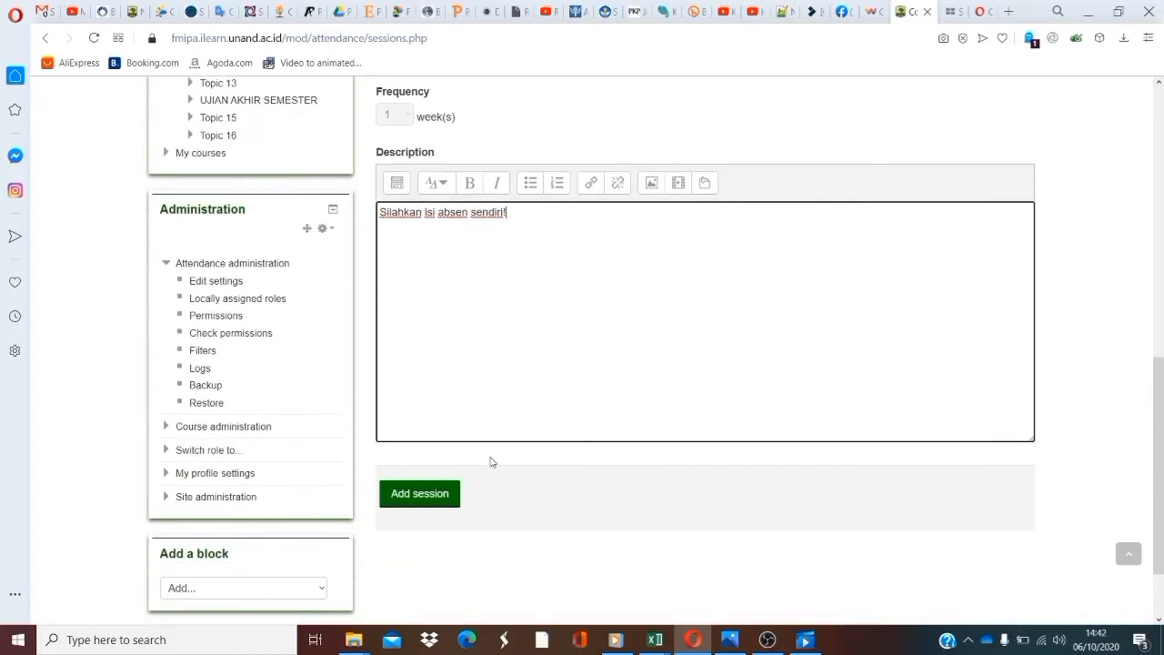
pyautogui.scroll(3, 488, 460)
pyautogui.scroll(5, 558, 422)
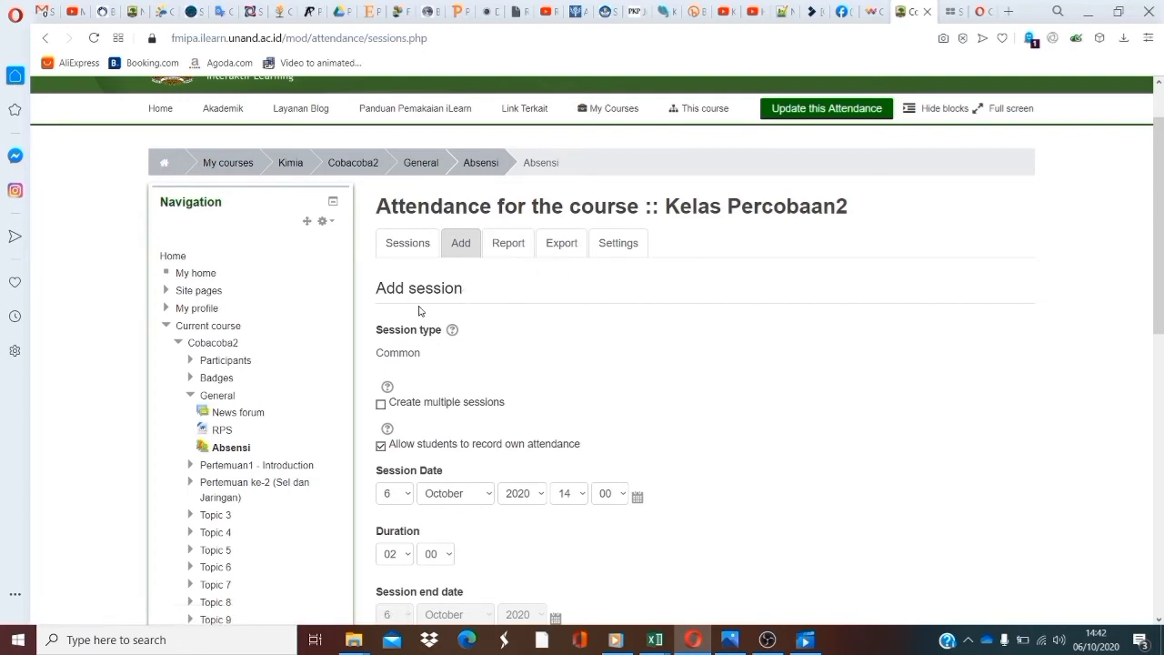
pyautogui.scroll(-7, 418, 311)
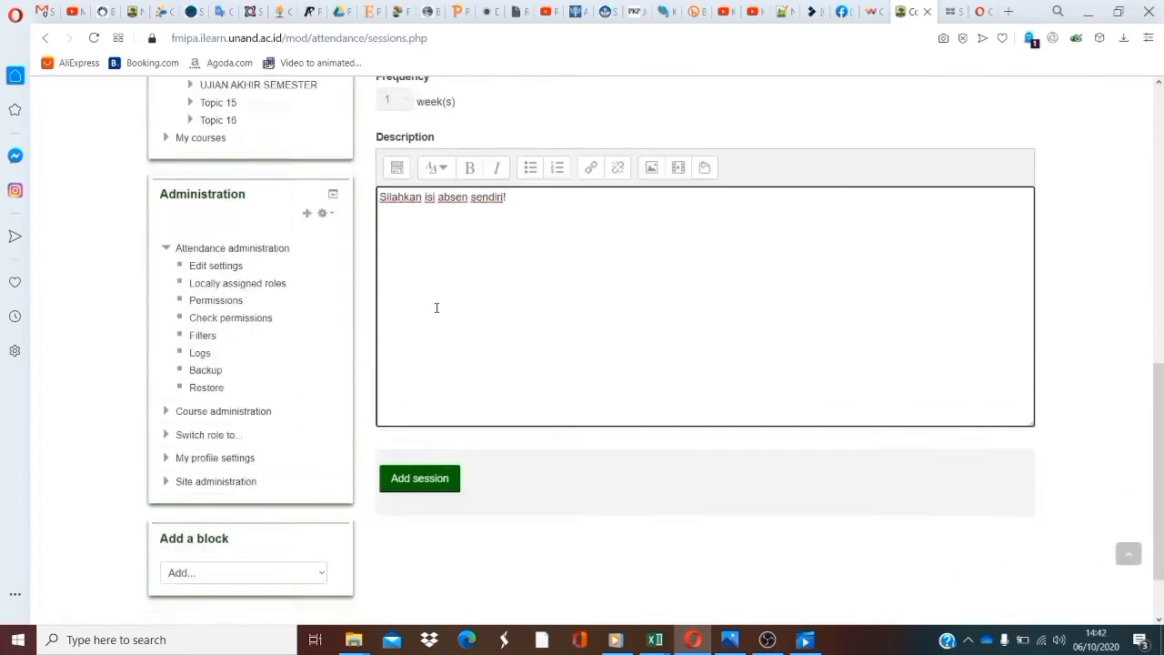
pyautogui.click(432, 420)
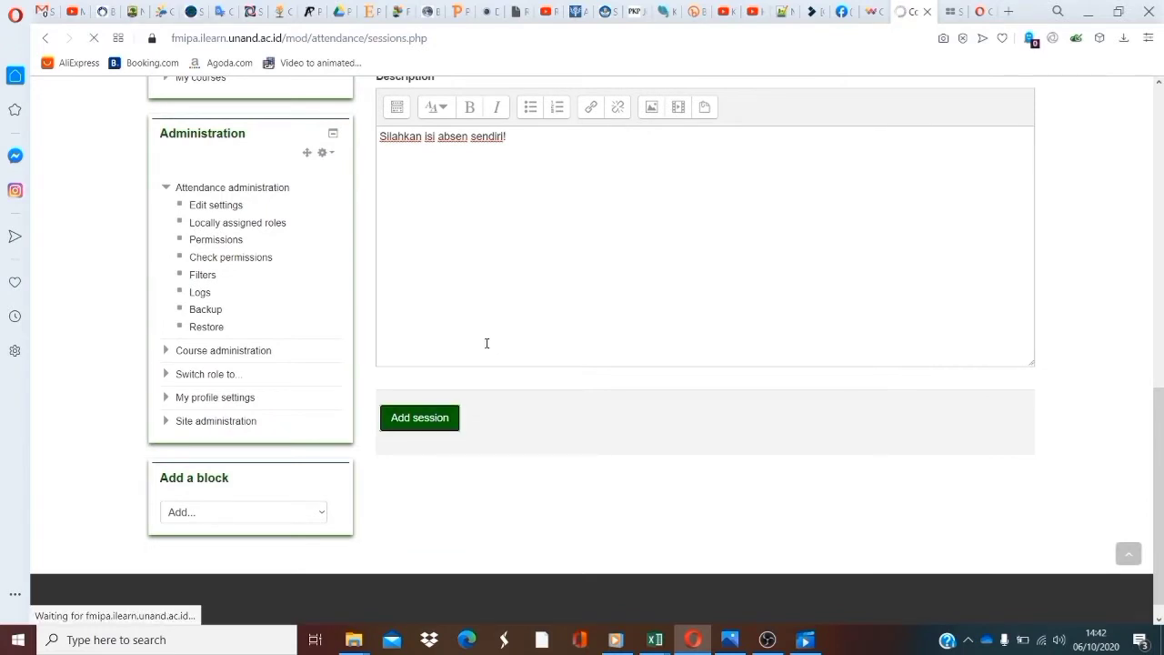
pyautogui.click(580, 153)
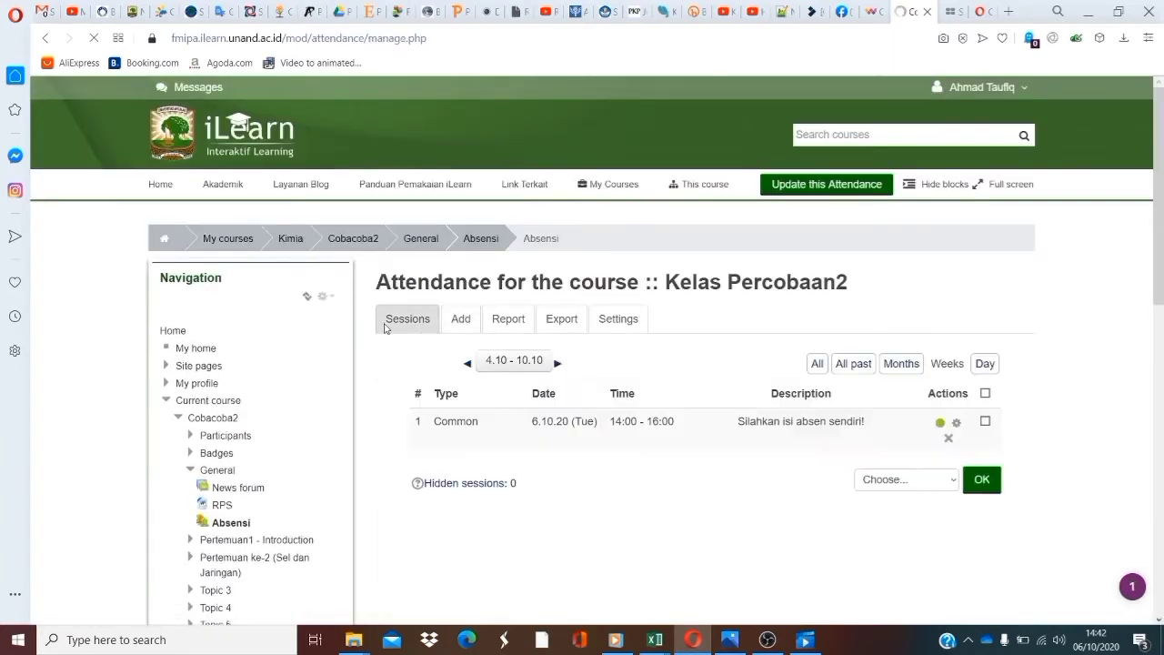
# Open the 6 October session's attendance list and try the P, L, E and A statuses on the first student
pyautogui.scroll(-1, 527, 381)
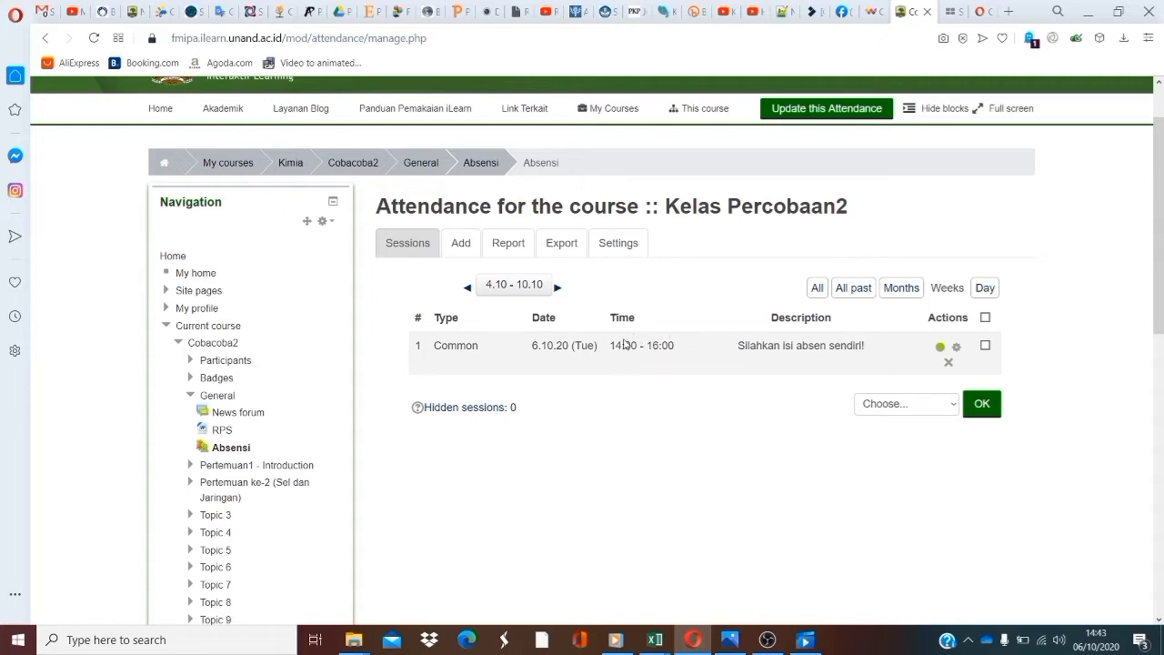
pyautogui.click(940, 350)
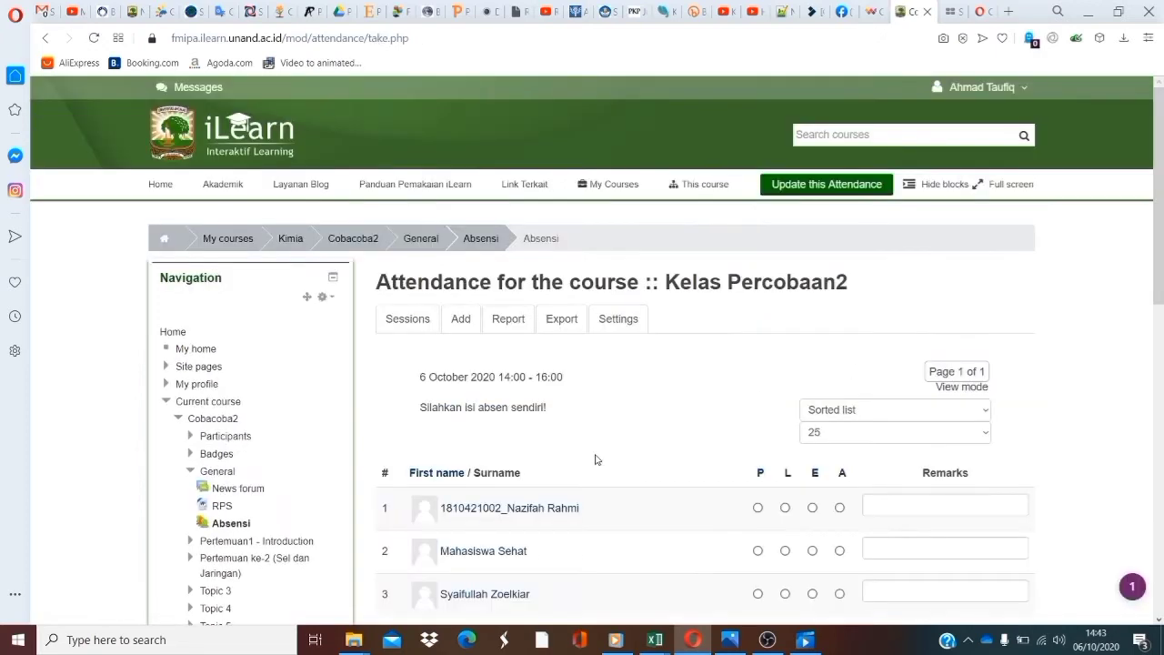
pyautogui.scroll(-2, 680, 370)
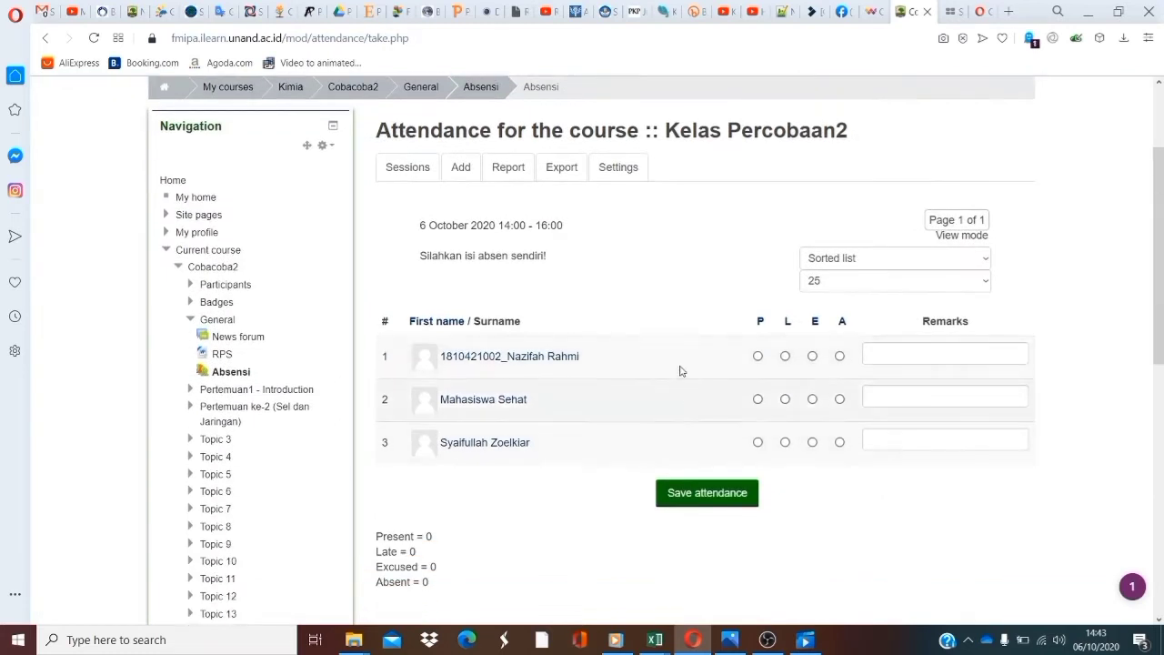
pyautogui.click(757, 356)
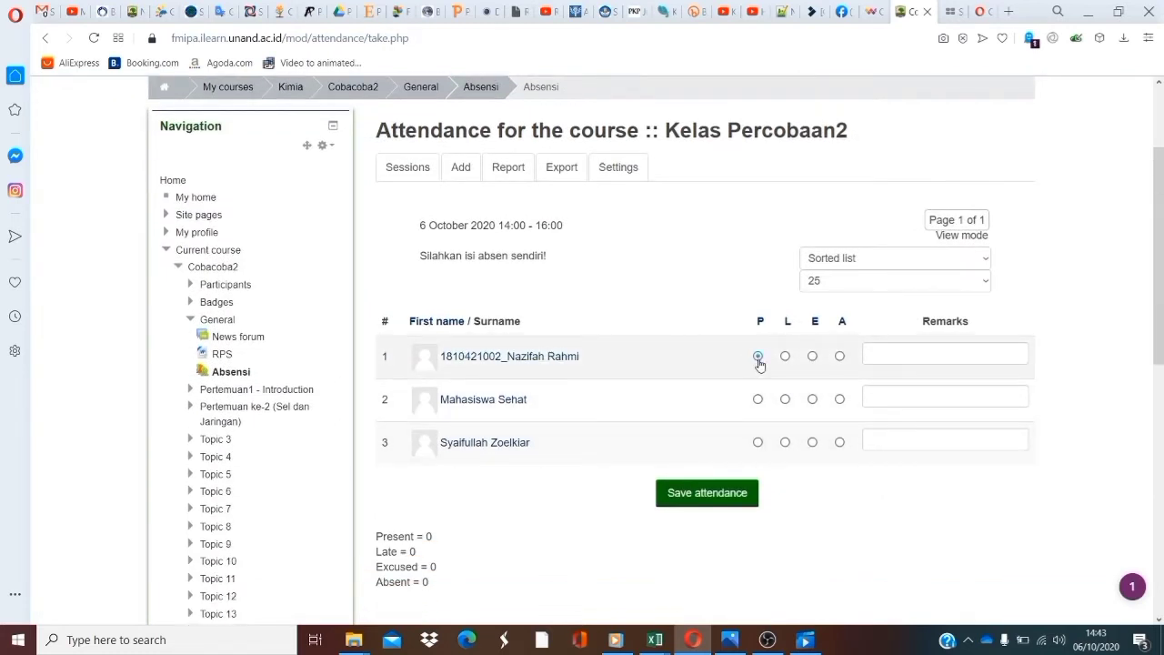
pyautogui.click(784, 357)
pyautogui.click(811, 357)
pyautogui.click(840, 357)
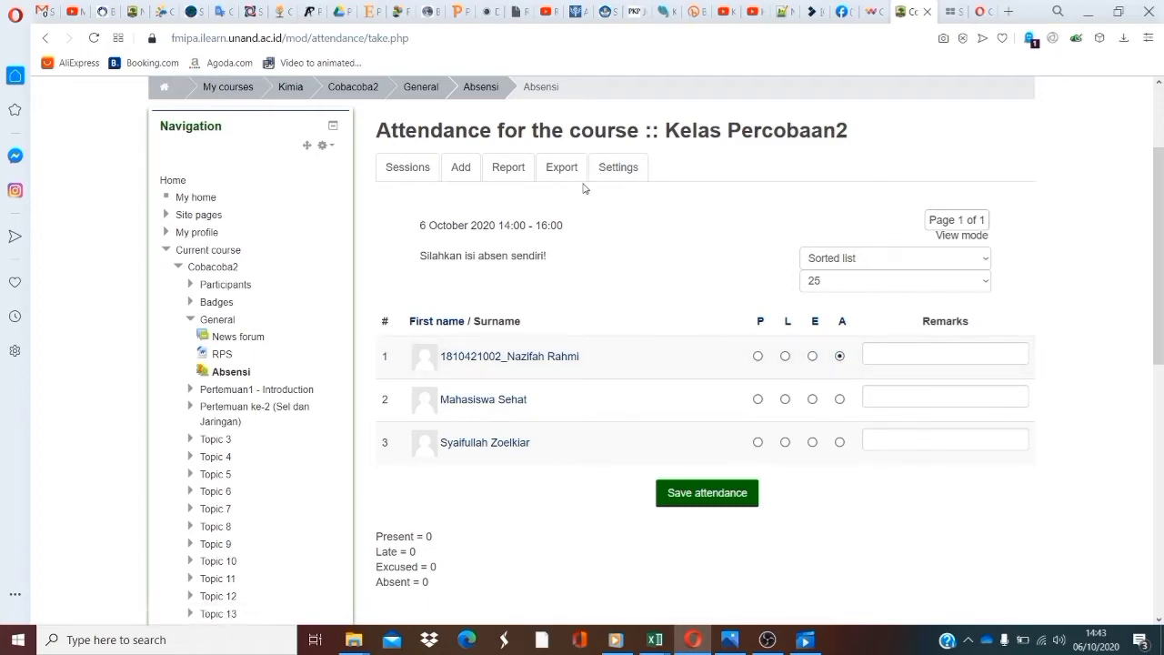
pyautogui.scroll(-2, 462, 447)
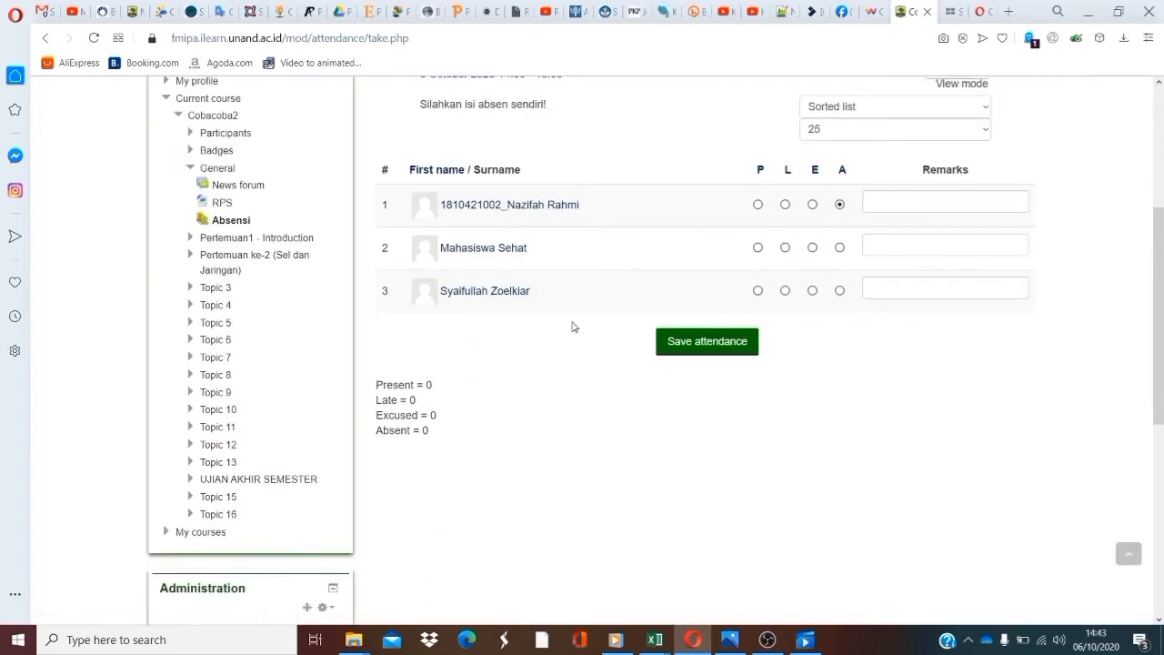
# Open the attendance settings and examine the status variables, especially the grades for Present and Absent
pyautogui.scroll(3, 573, 327)
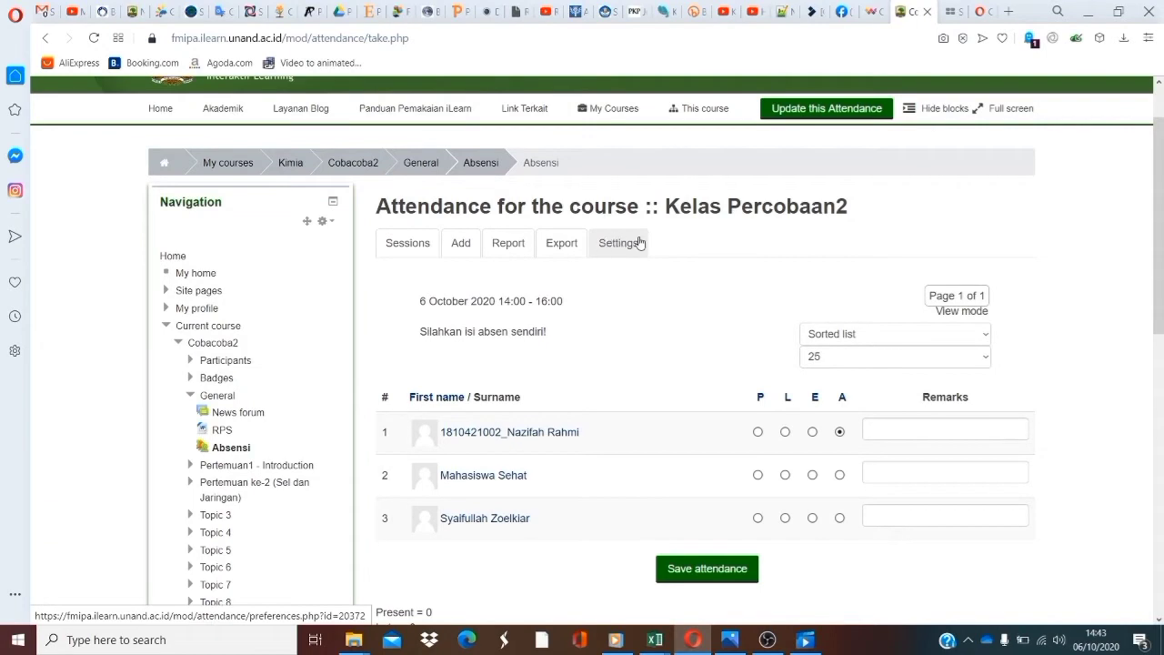
pyautogui.click(631, 251)
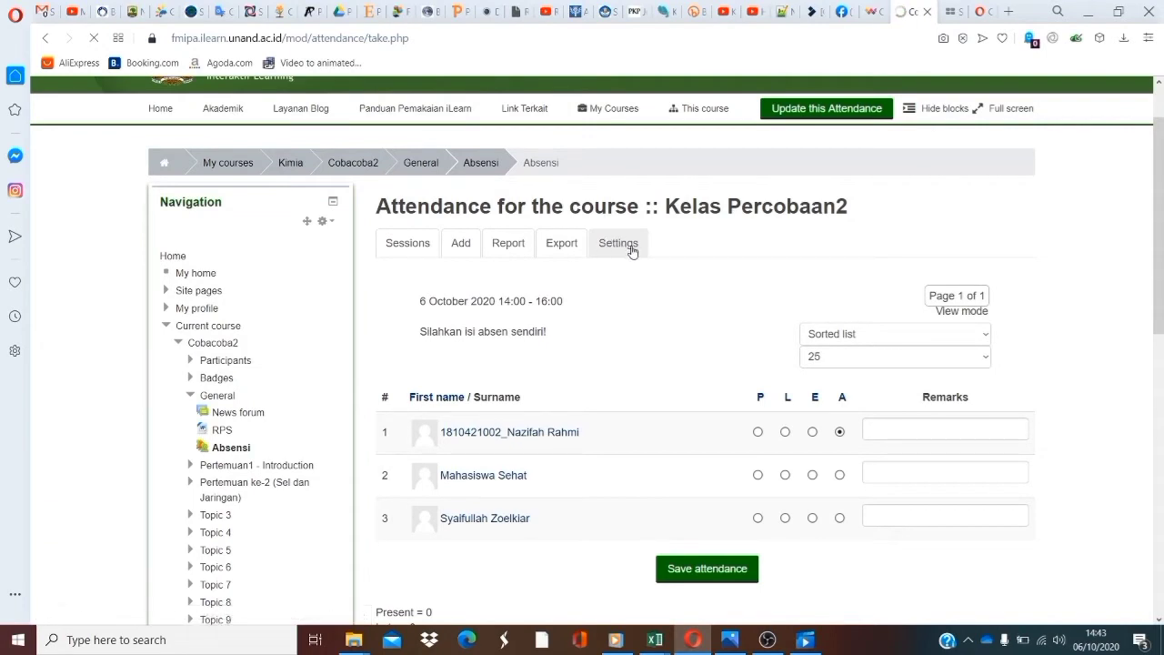
pyautogui.scroll(-1, 768, 427)
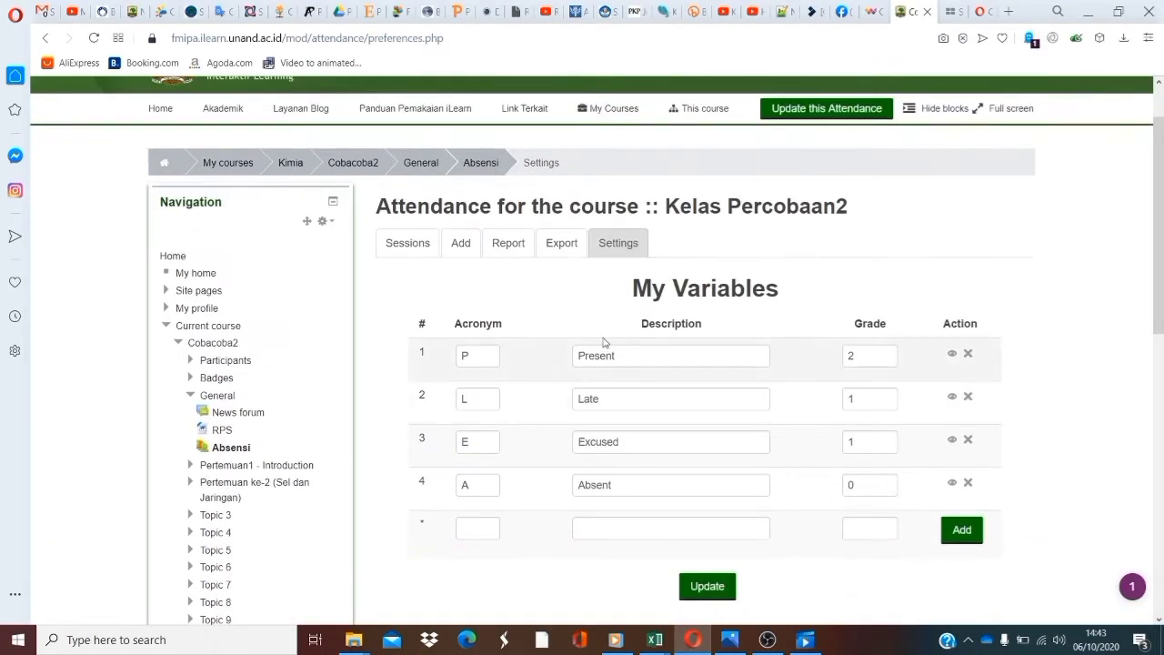
pyautogui.click(863, 359)
pyautogui.moveTo(863, 359); pyautogui.dragTo(846, 358)
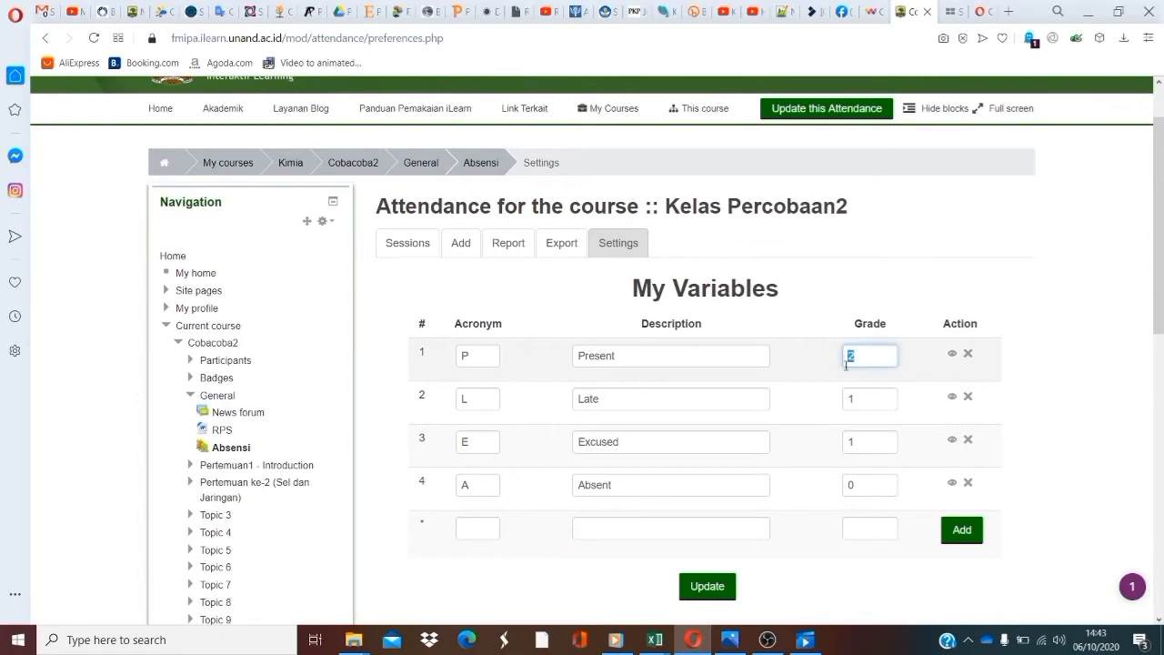
pyautogui.scroll(-1, 837, 366)
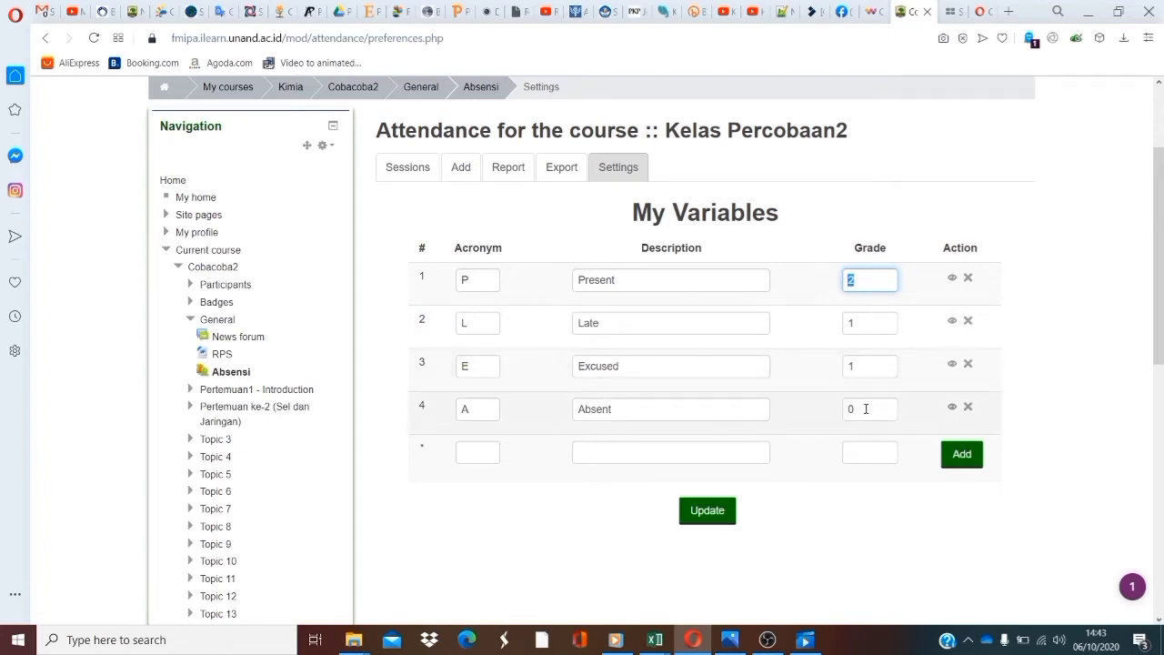
pyautogui.moveTo(866, 409); pyautogui.dragTo(845, 409)
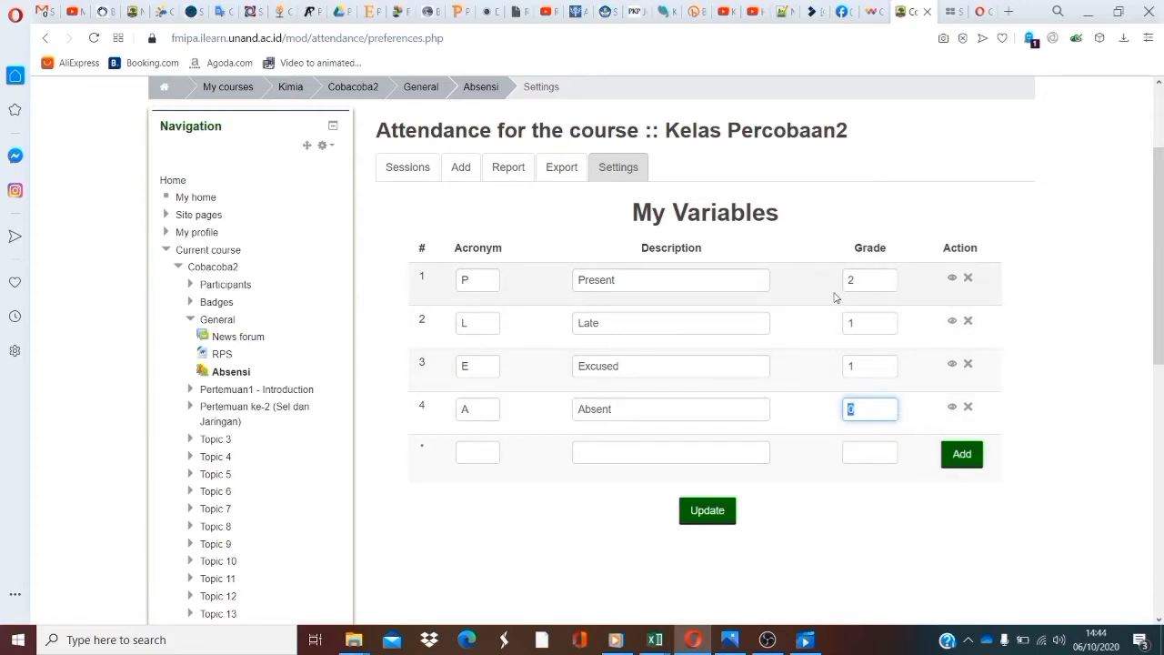
pyautogui.click(622, 279)
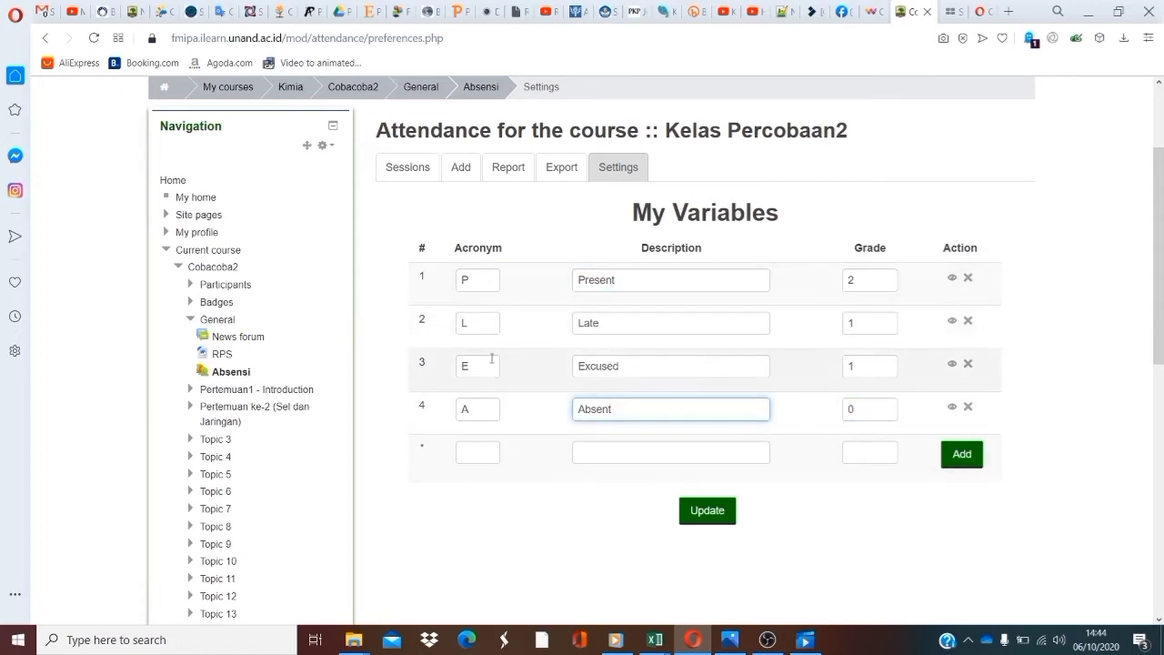
# Delete the Late status from the attendance variables and confirm its removal
pyautogui.click(967, 324)
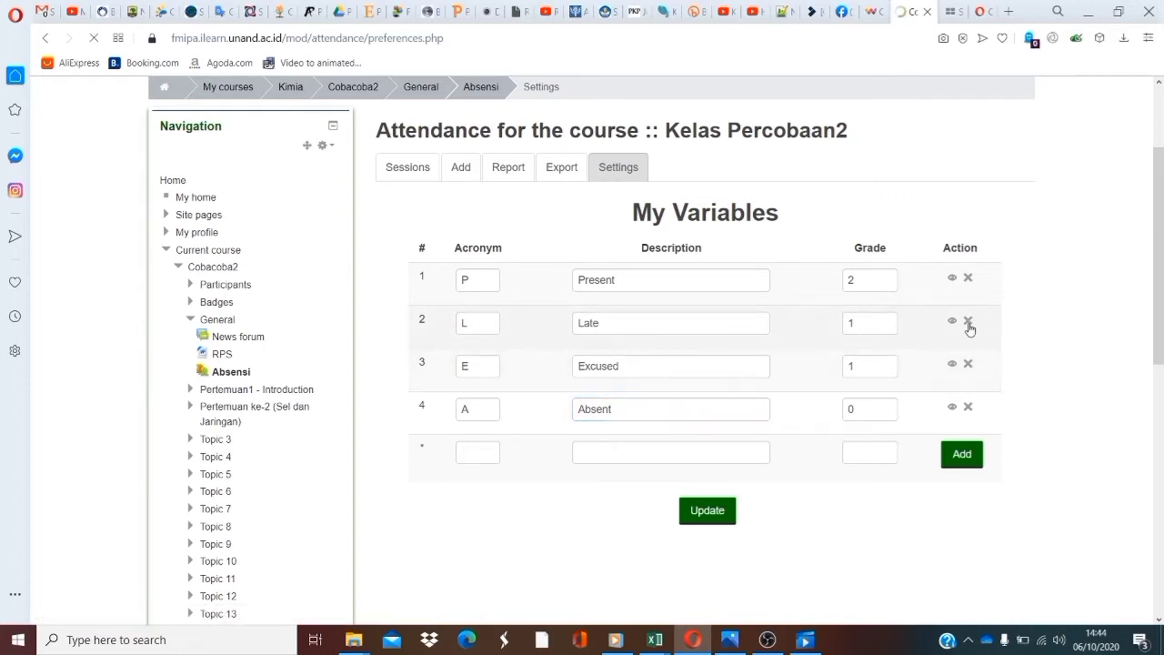
pyautogui.click(701, 380)
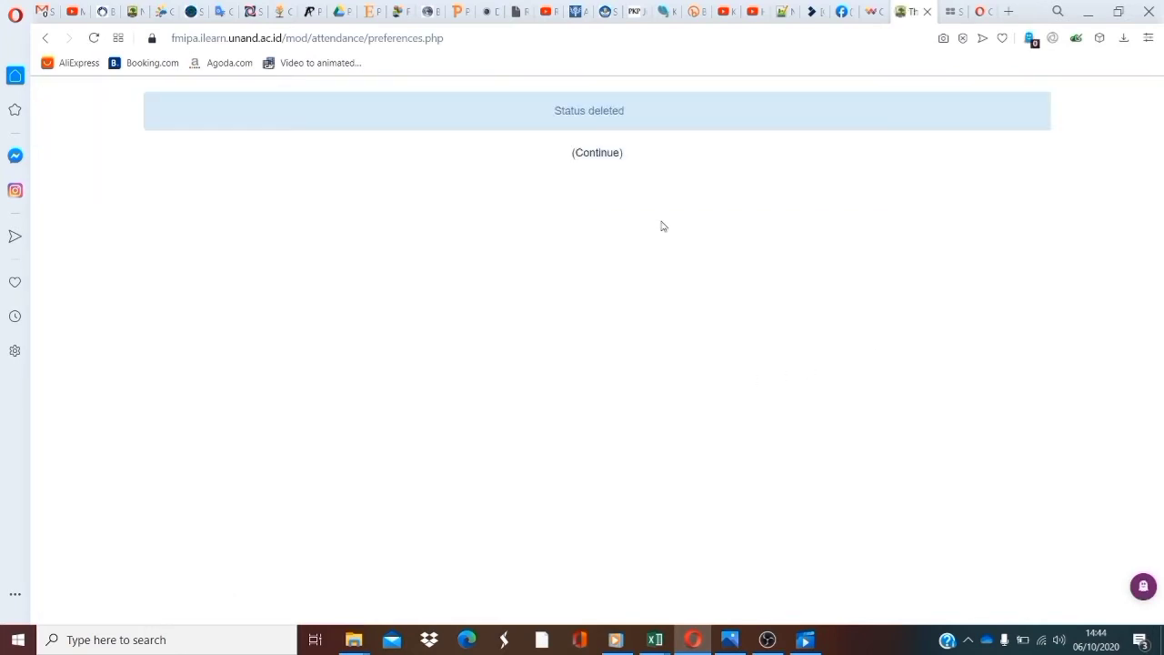
pyautogui.click(593, 155)
# Delete the Excused status as well and update the attendance variables
pyautogui.scroll(-1, 963, 415)
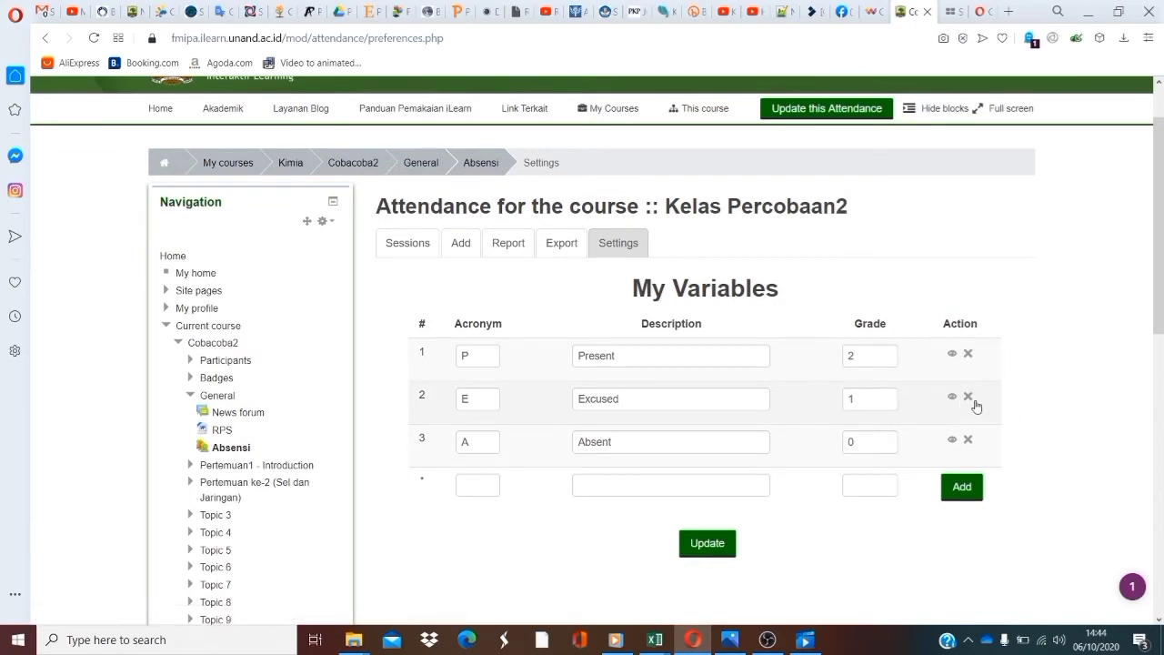
pyautogui.click(965, 400)
pyautogui.click(673, 374)
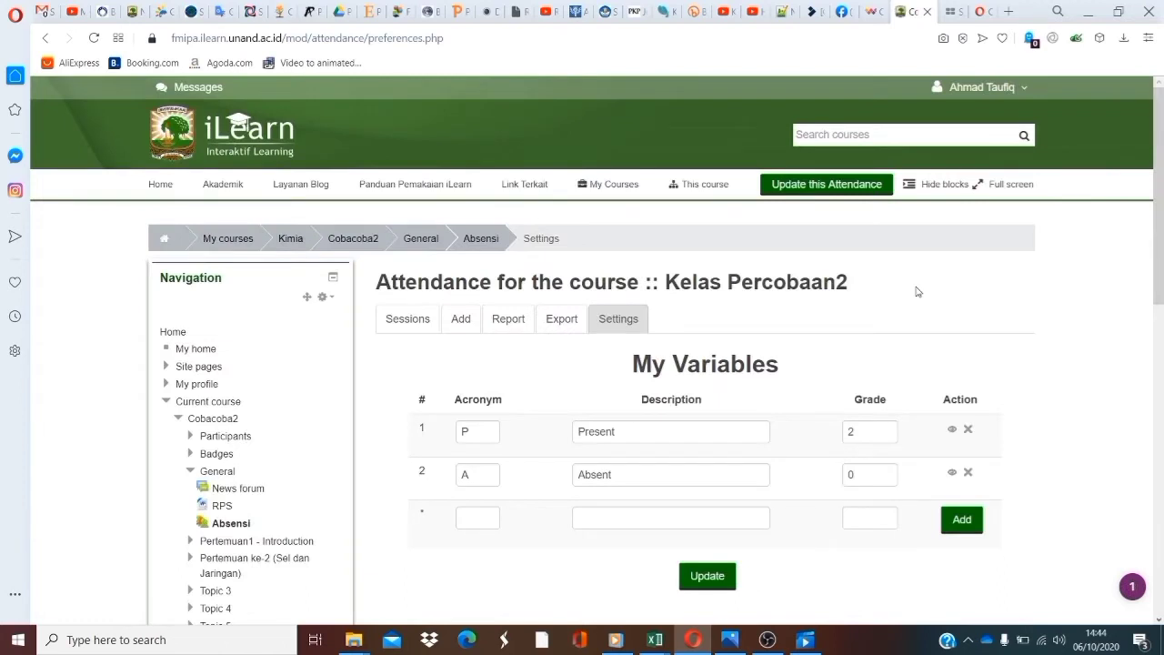
pyautogui.scroll(-2, 836, 268)
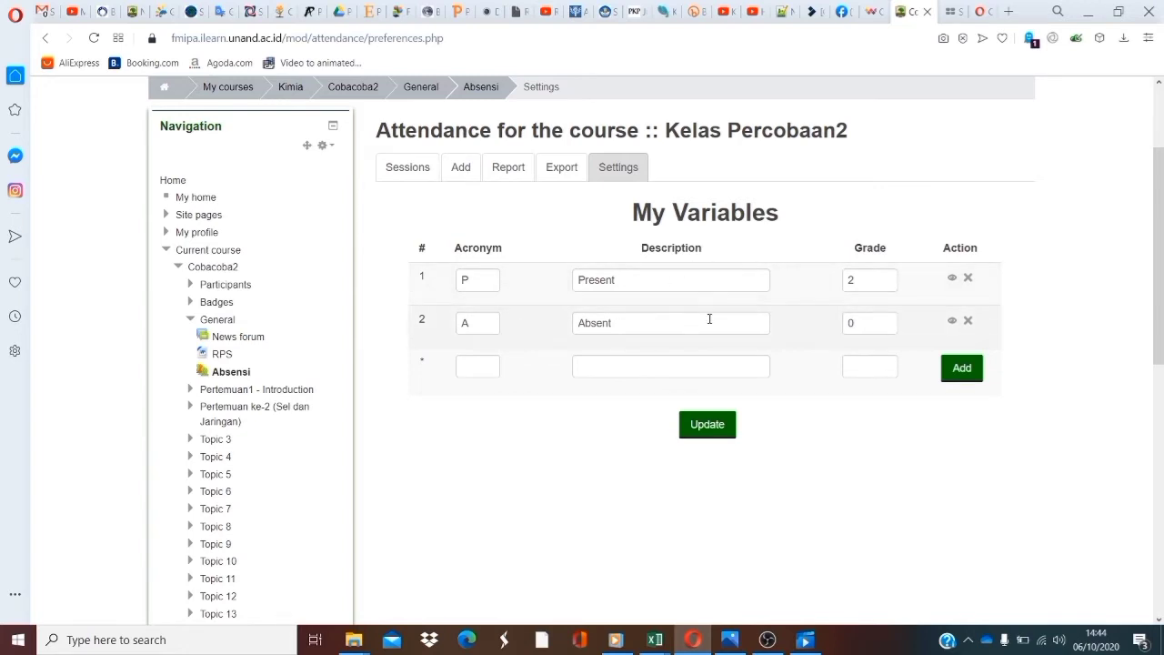
pyautogui.click(708, 427)
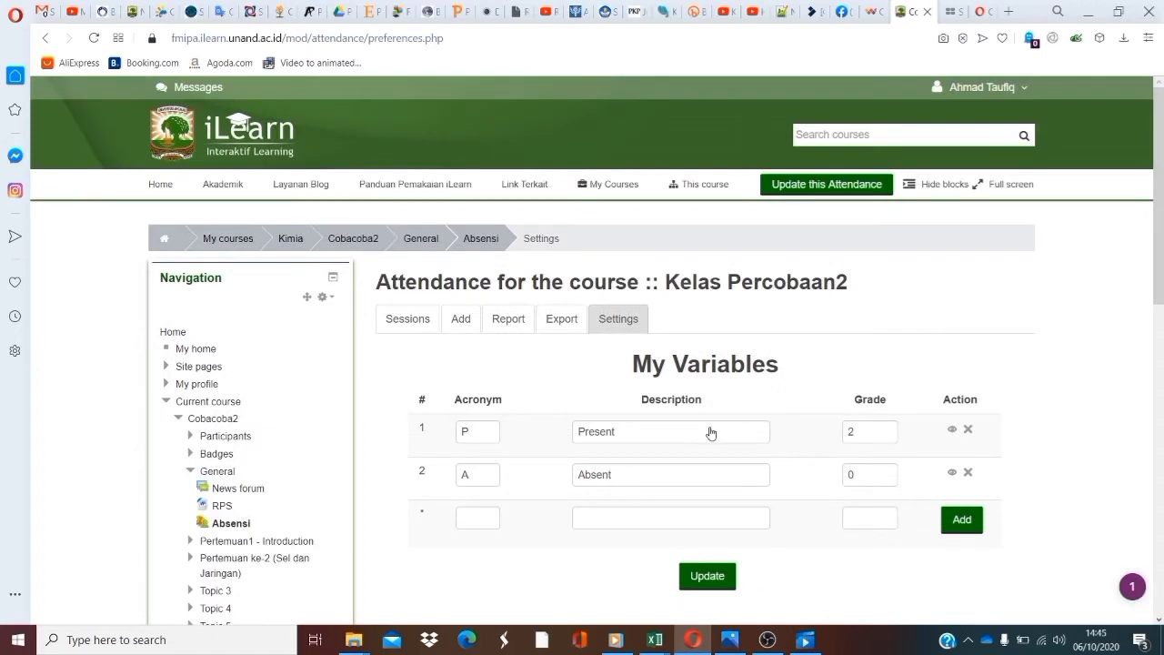
# Return to the sessions overview and reopen the 6 October session's attendance list to check its status columns
pyautogui.click(416, 329)
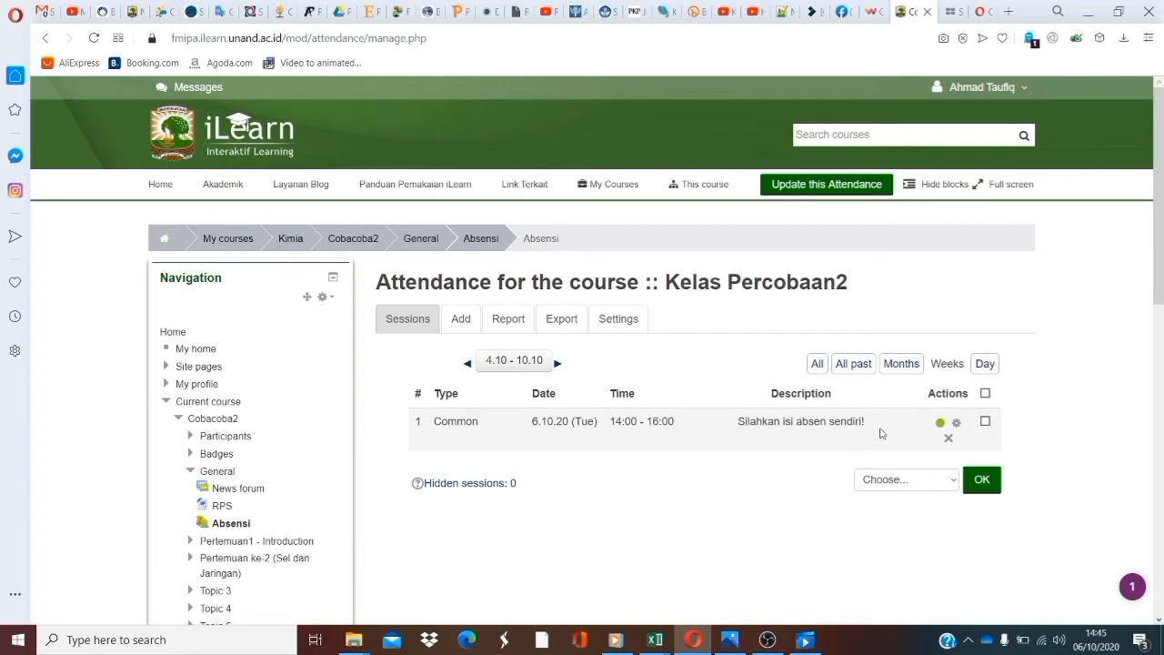
pyautogui.click(940, 423)
pyautogui.scroll(-1, 799, 445)
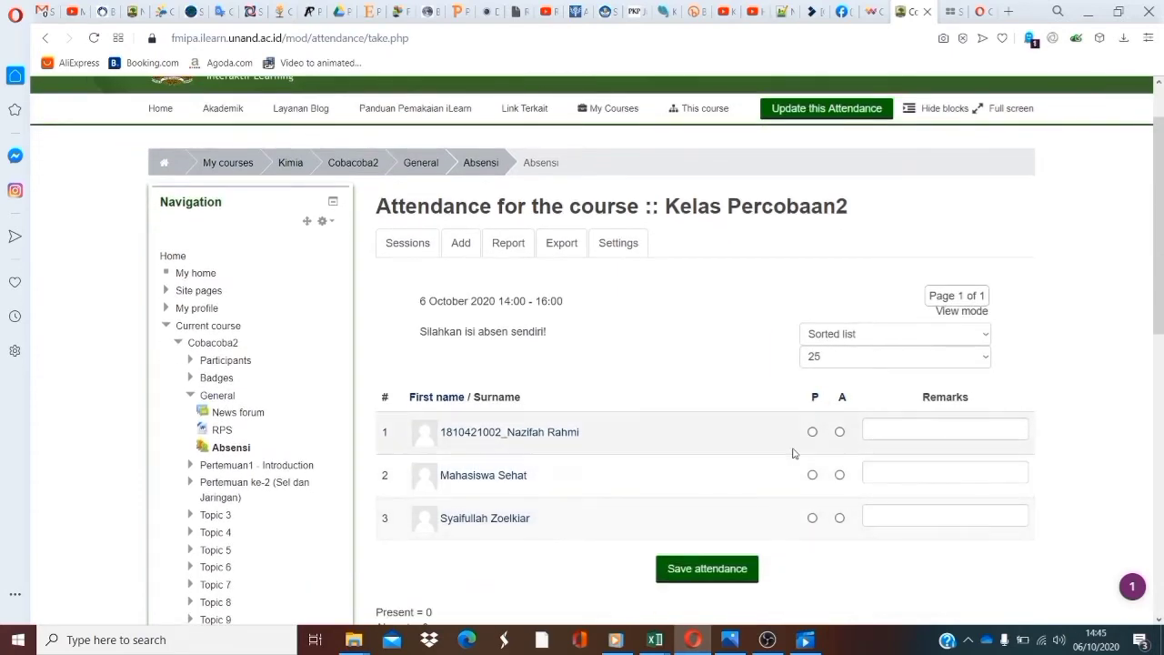
# Return to the Cobacoba2 course page, look over its sections and reopen the Absensi activity
pyautogui.scroll(-1, 824, 439)
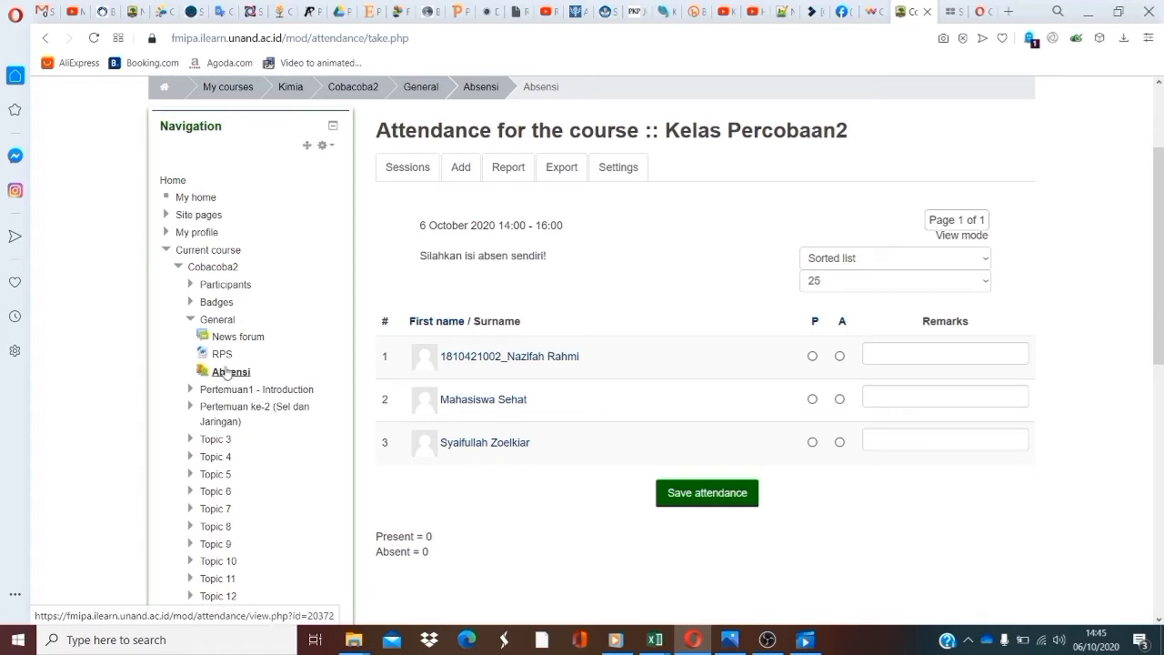
pyautogui.click(211, 267)
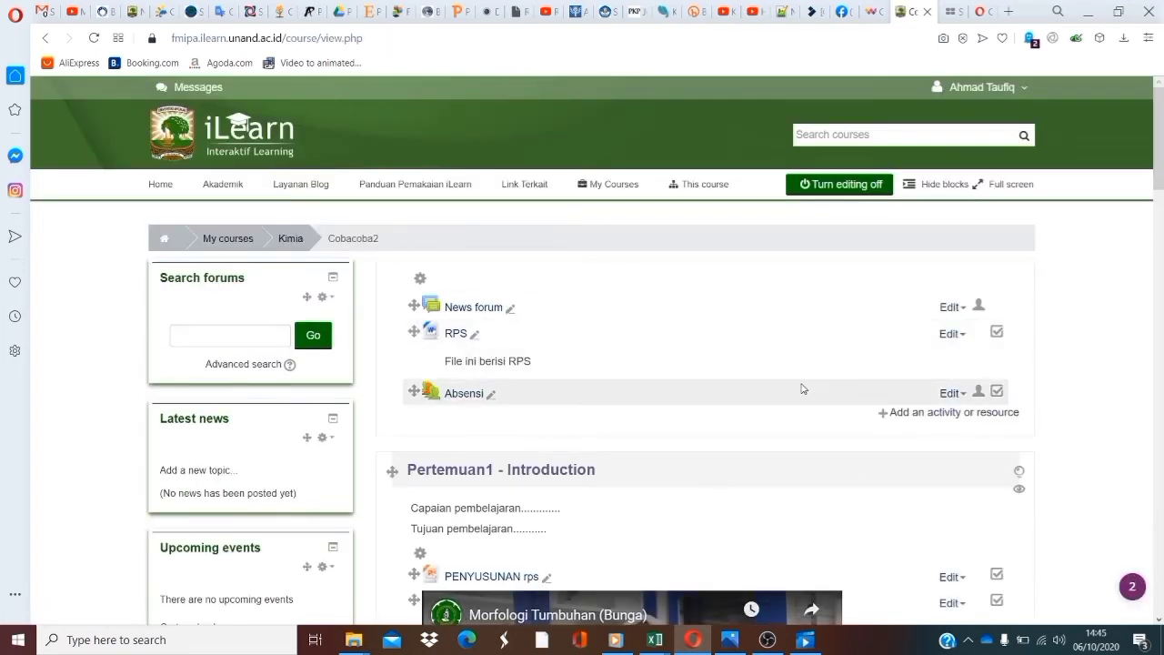
pyautogui.scroll(-2, 754, 393)
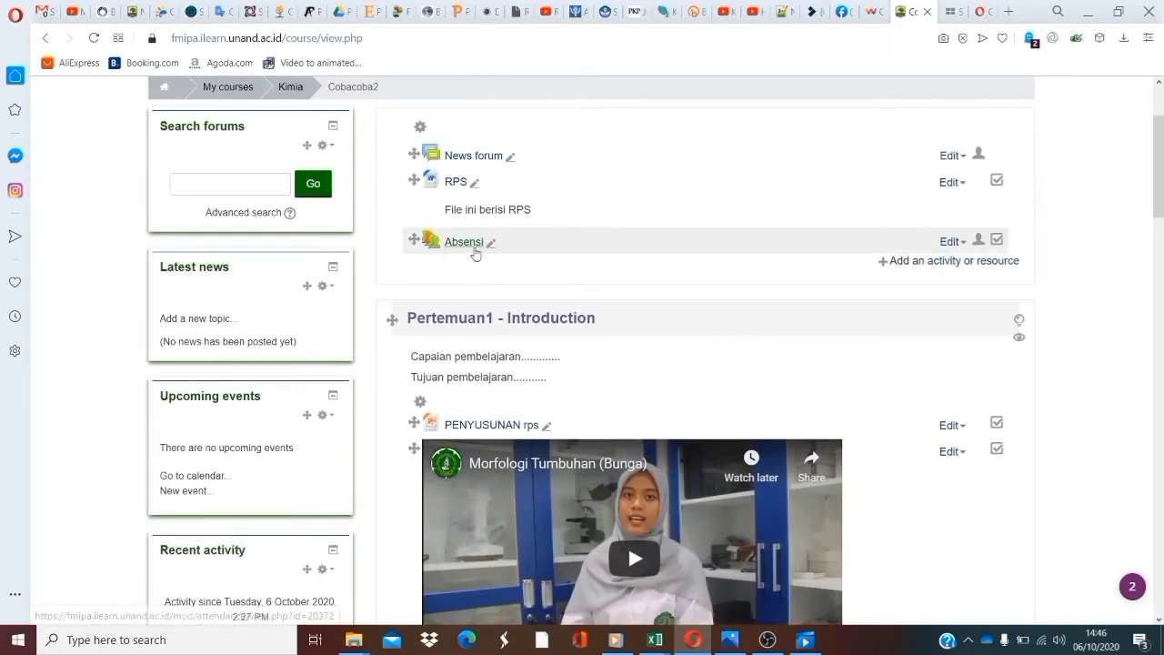
pyautogui.scroll(-3, 507, 445)
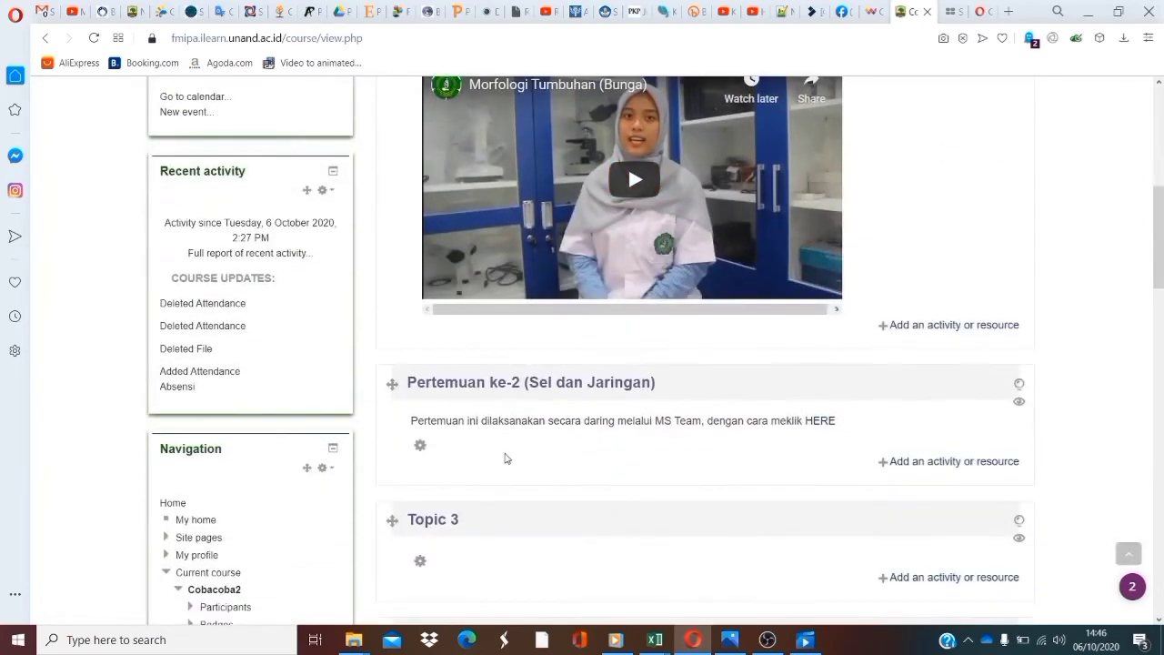
pyautogui.scroll(5, 506, 455)
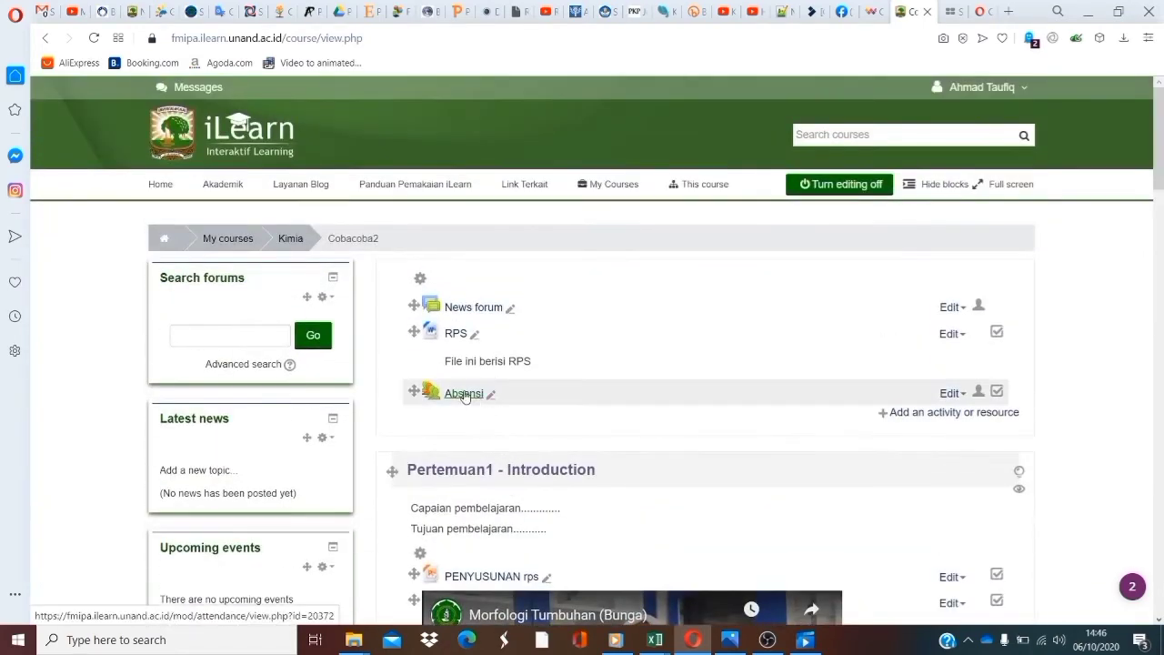
pyautogui.click(460, 398)
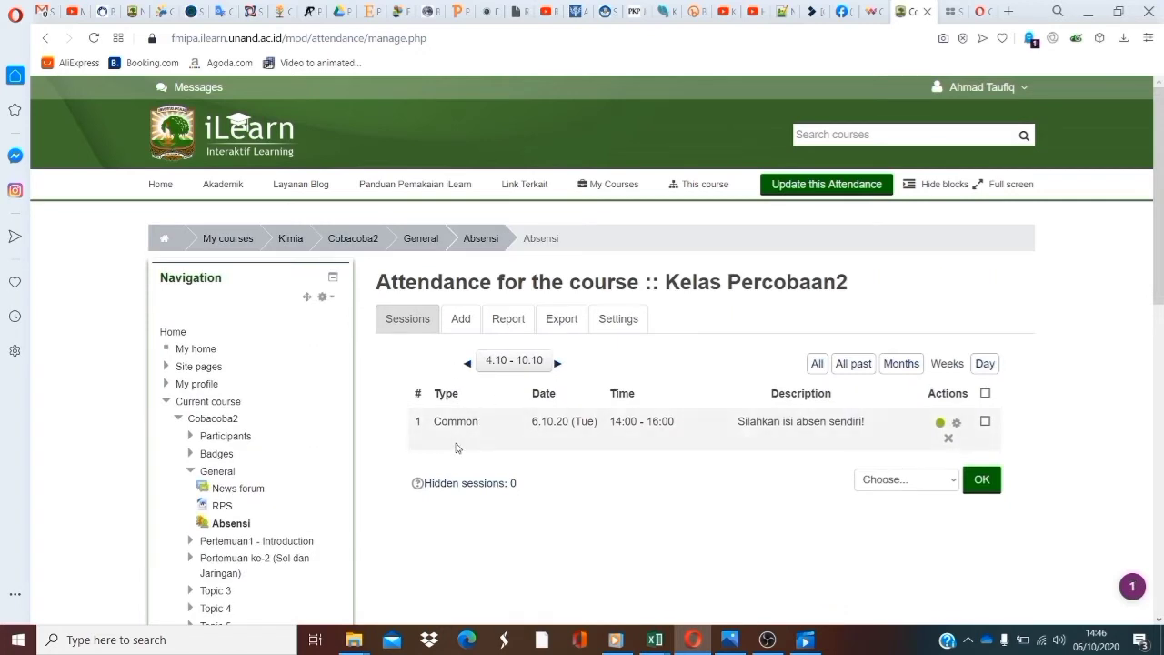
# Start adding another attendance session and allow students to record their own attendance
pyautogui.scroll(-1, 457, 447)
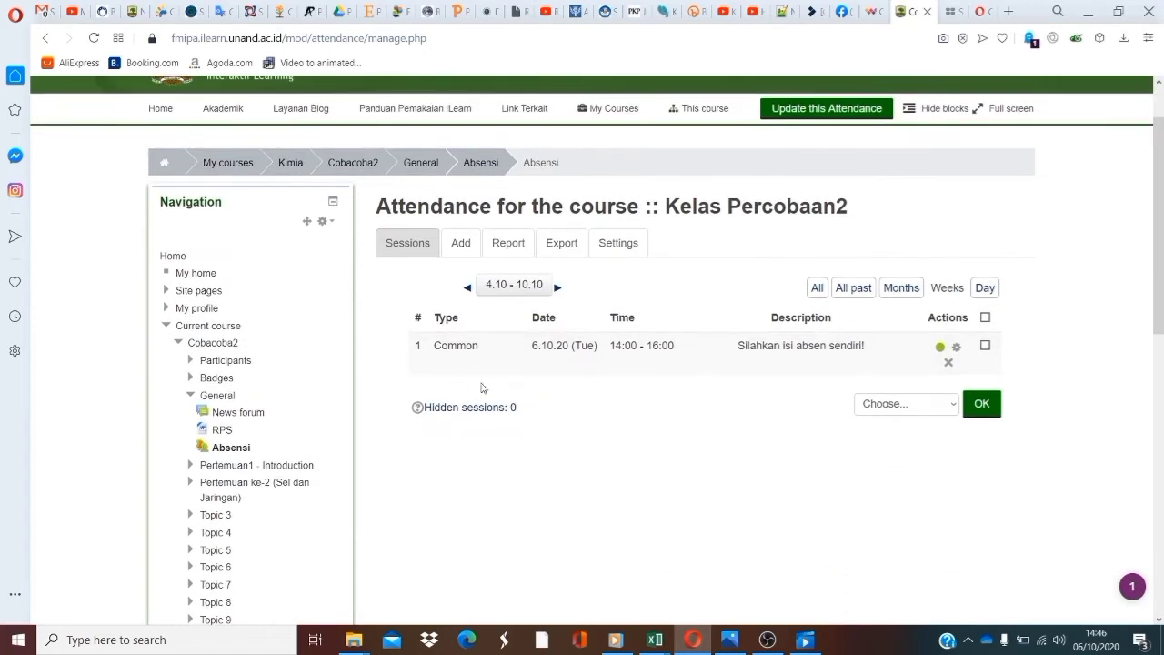
pyautogui.click(460, 251)
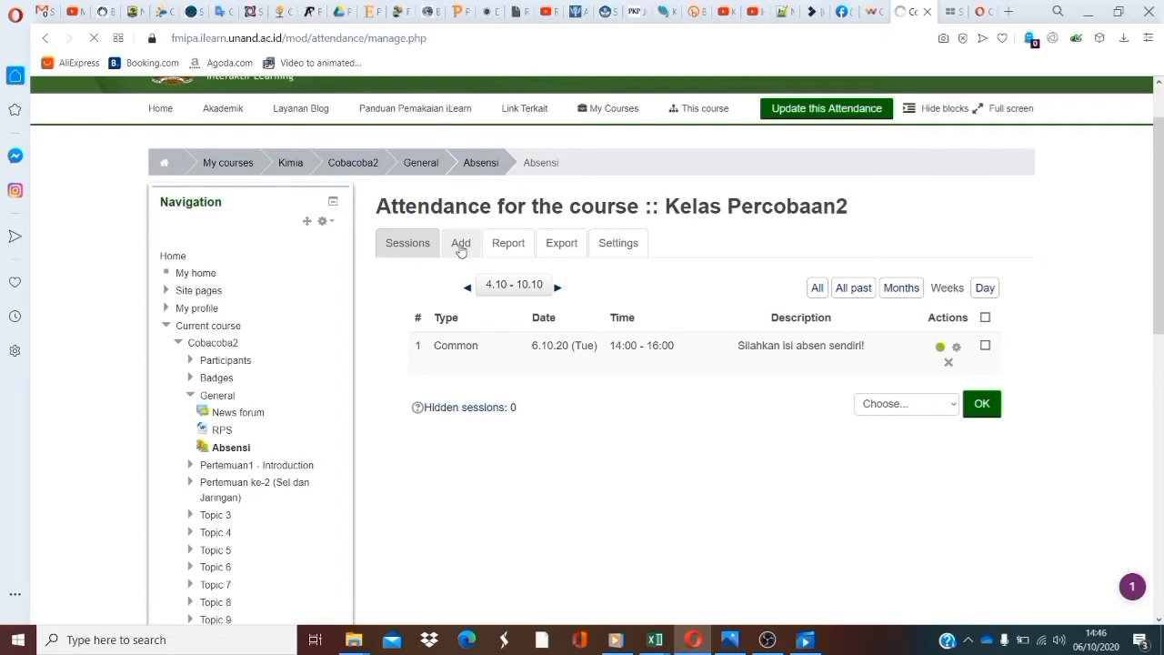
pyautogui.scroll(-2, 453, 440)
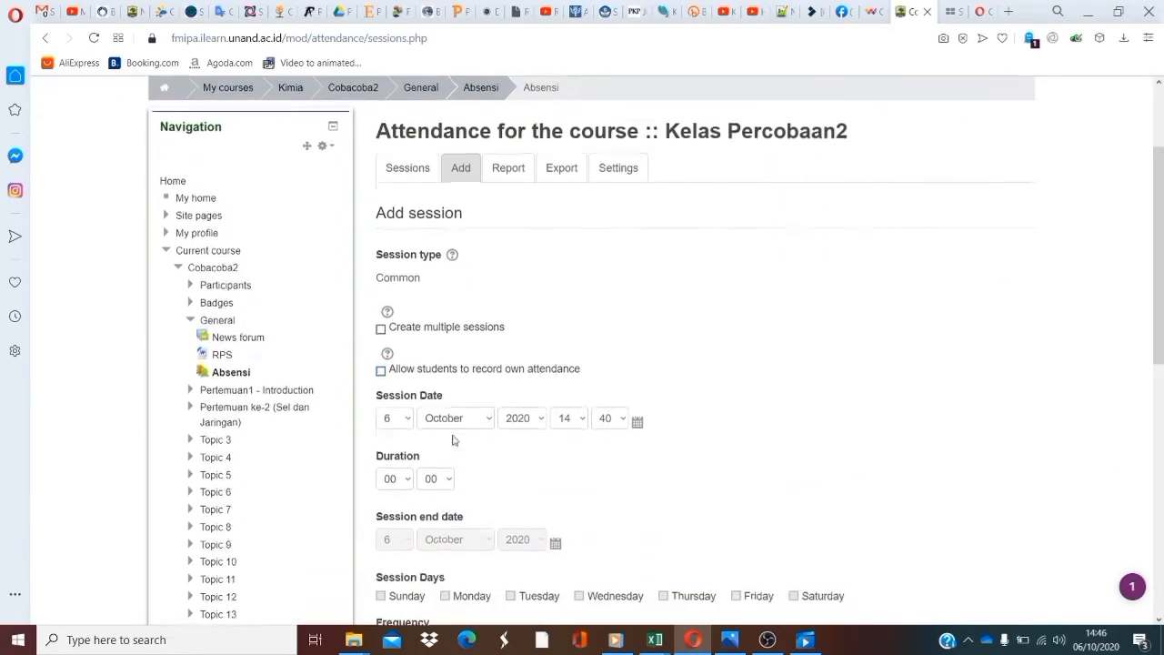
pyautogui.click(380, 369)
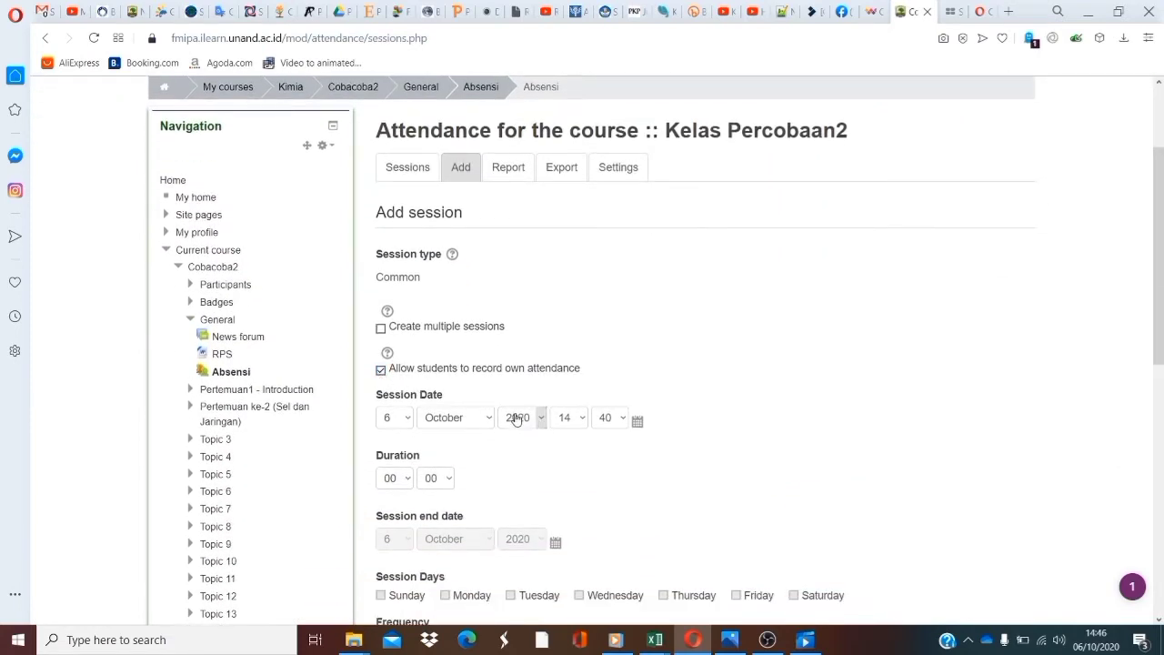
# Set the new session's date to 12 October 2020 at 14:00 with a duration of 2 hours
pyautogui.scroll(-1, 446, 409)
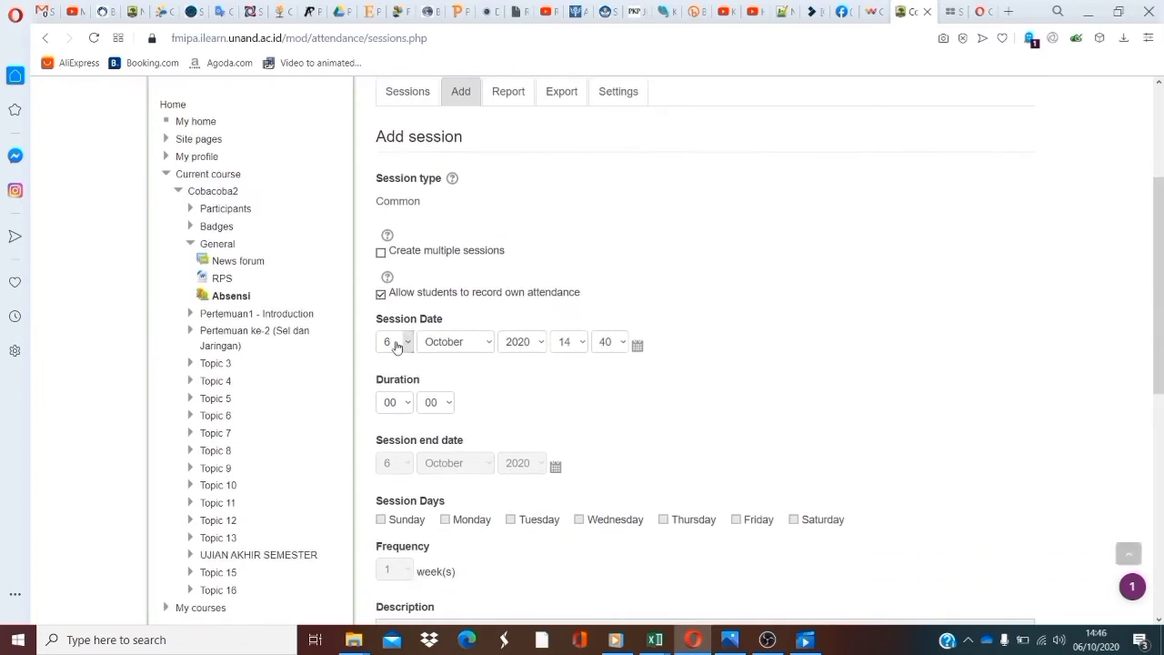
pyautogui.click(403, 348)
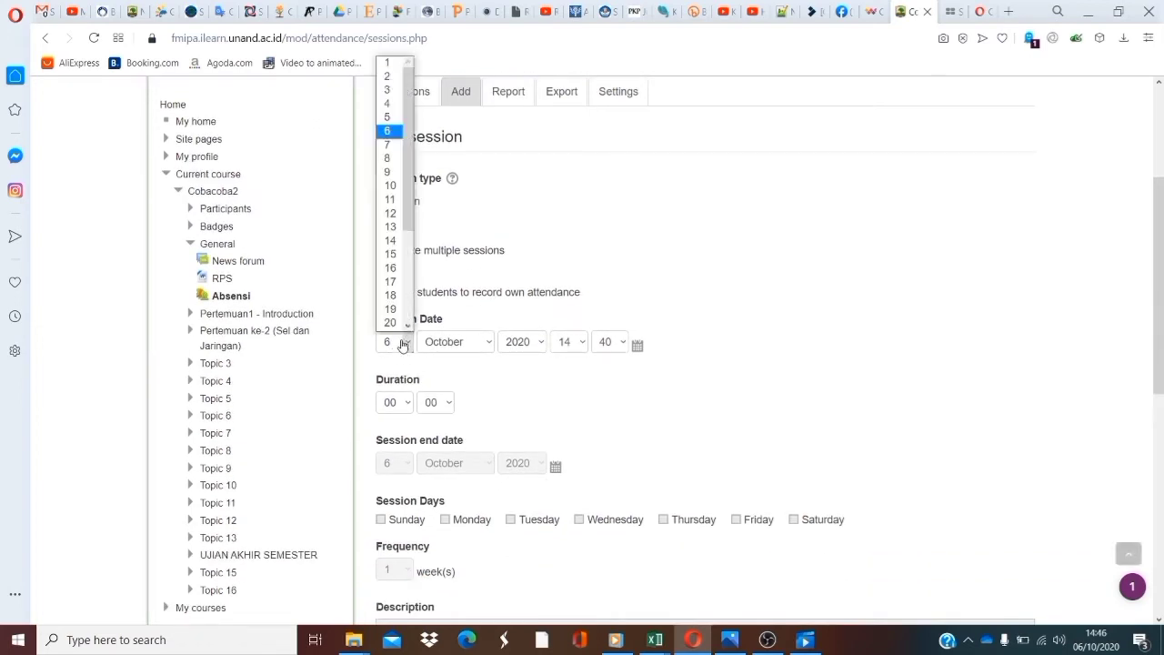
pyautogui.click(399, 204)
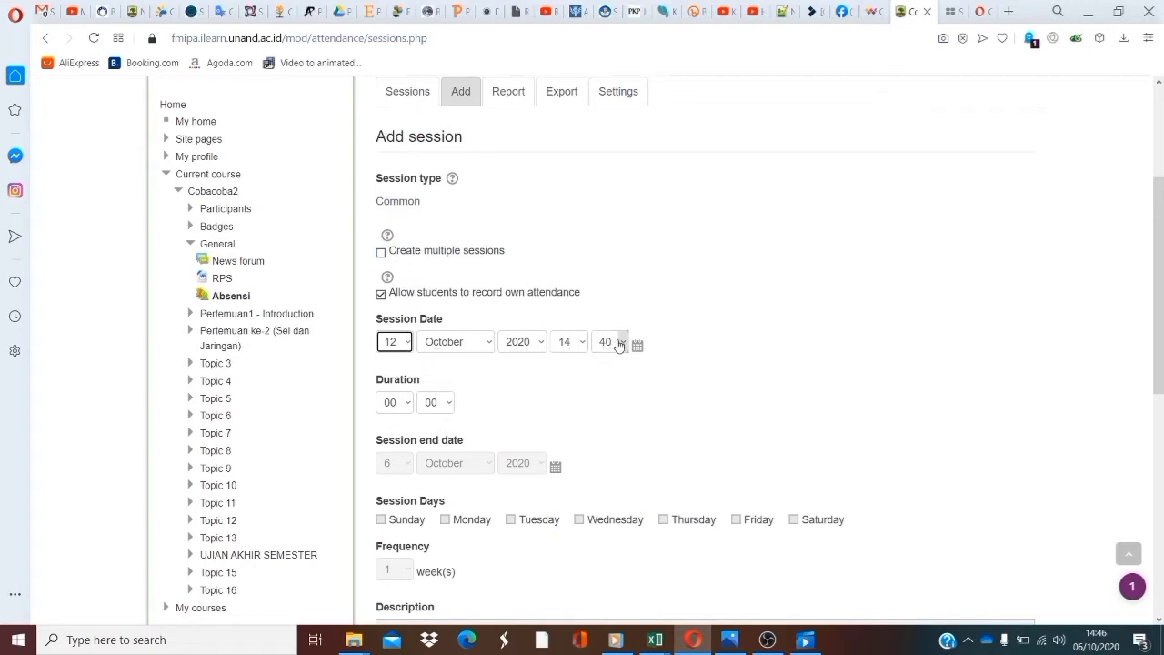
pyautogui.click(618, 343)
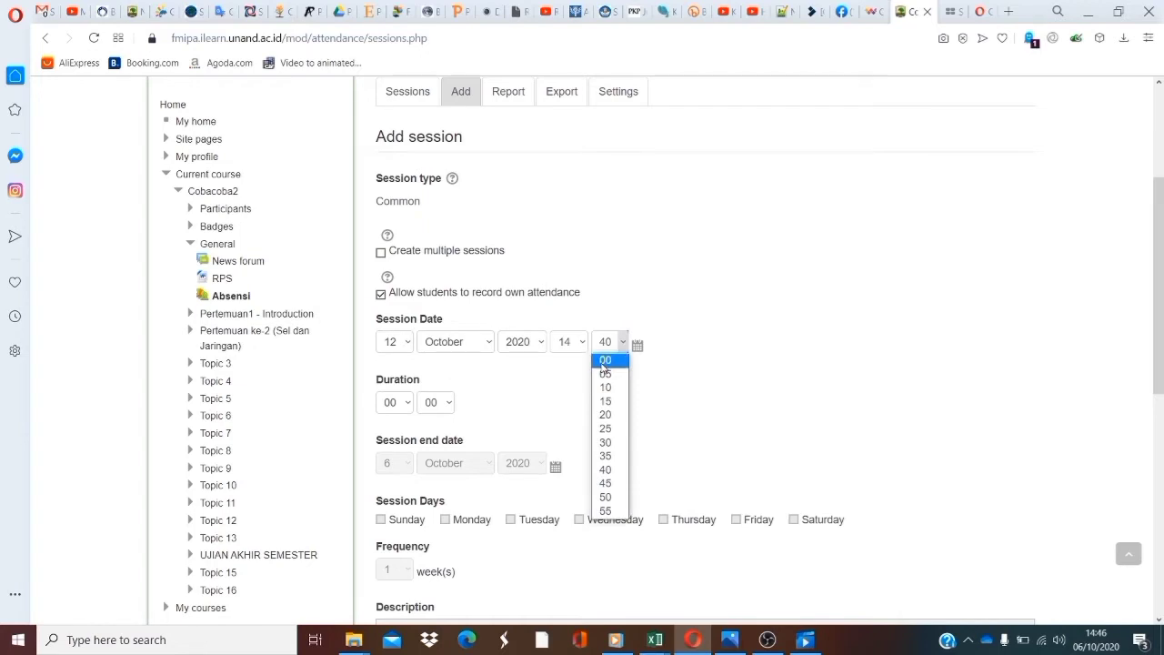
pyautogui.click(604, 362)
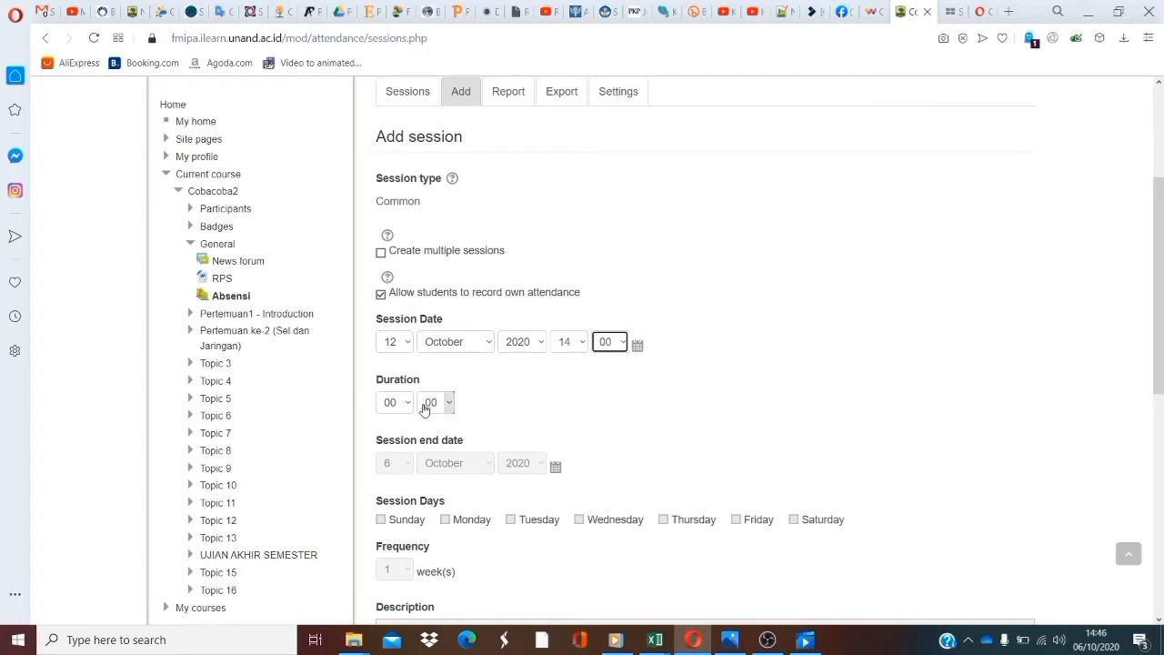
pyautogui.click(406, 403)
pyautogui.click(389, 151)
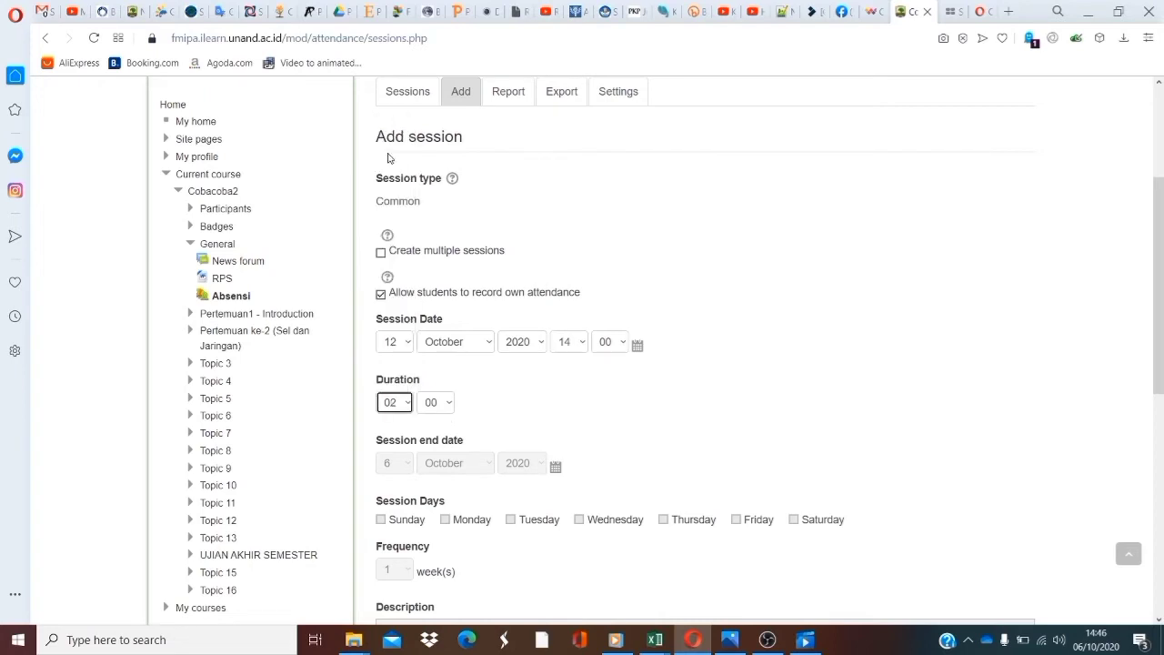
# Enter the session description "Silahkan disi absen sendiri!", review the form and add the session
pyautogui.scroll(-3, 499, 429)
pyautogui.click(499, 448)
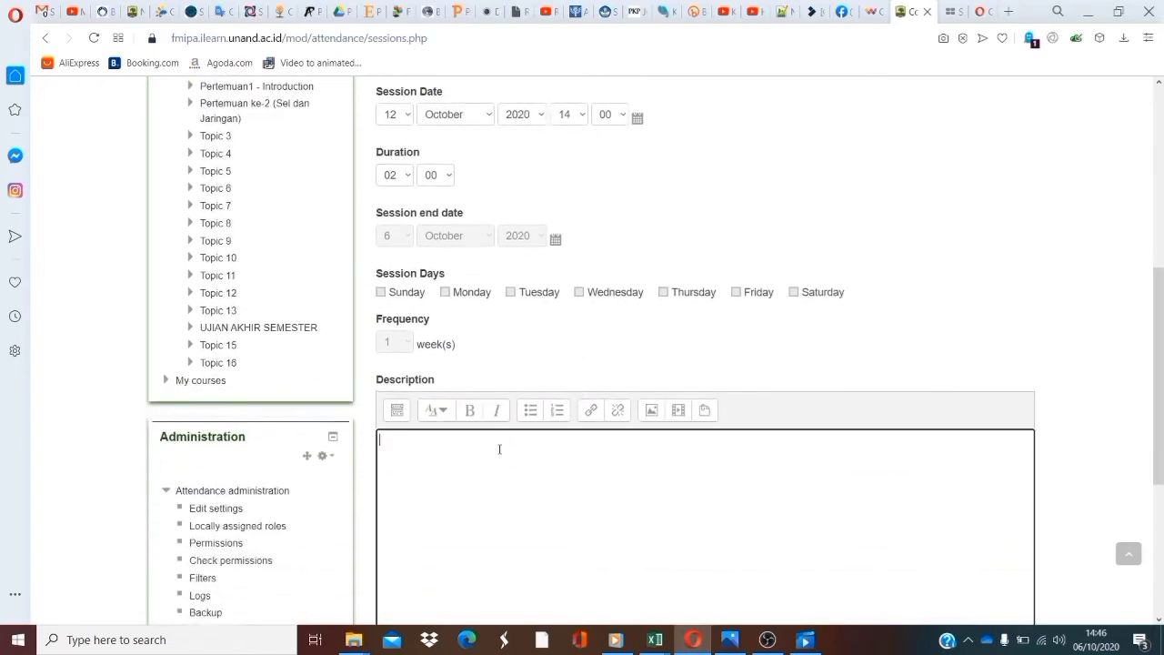
pyautogui.write('Silahkan disi absen sendiri!')
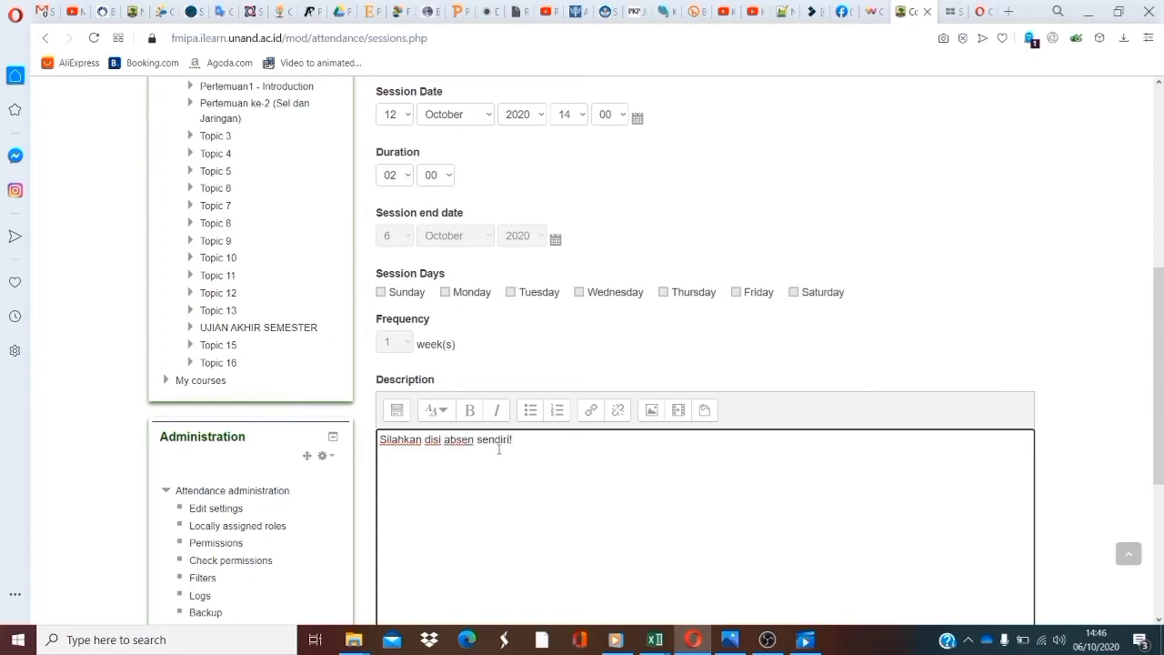
pyautogui.scroll(-3, 540, 421)
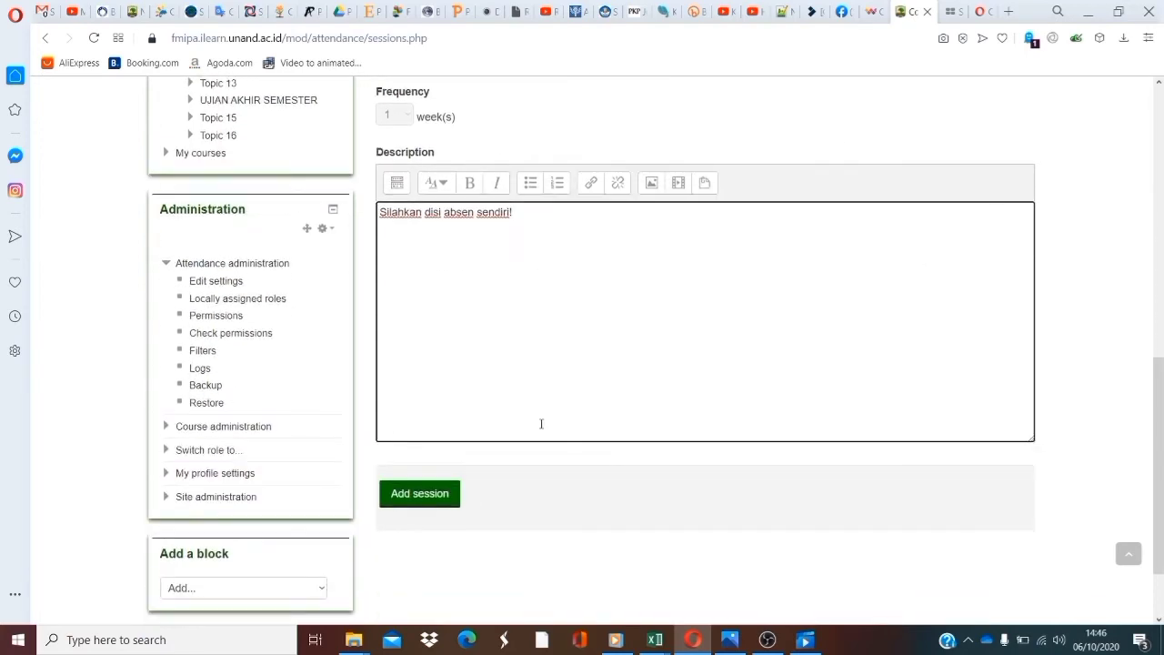
pyautogui.scroll(6, 540, 421)
pyautogui.scroll(-7, 509, 409)
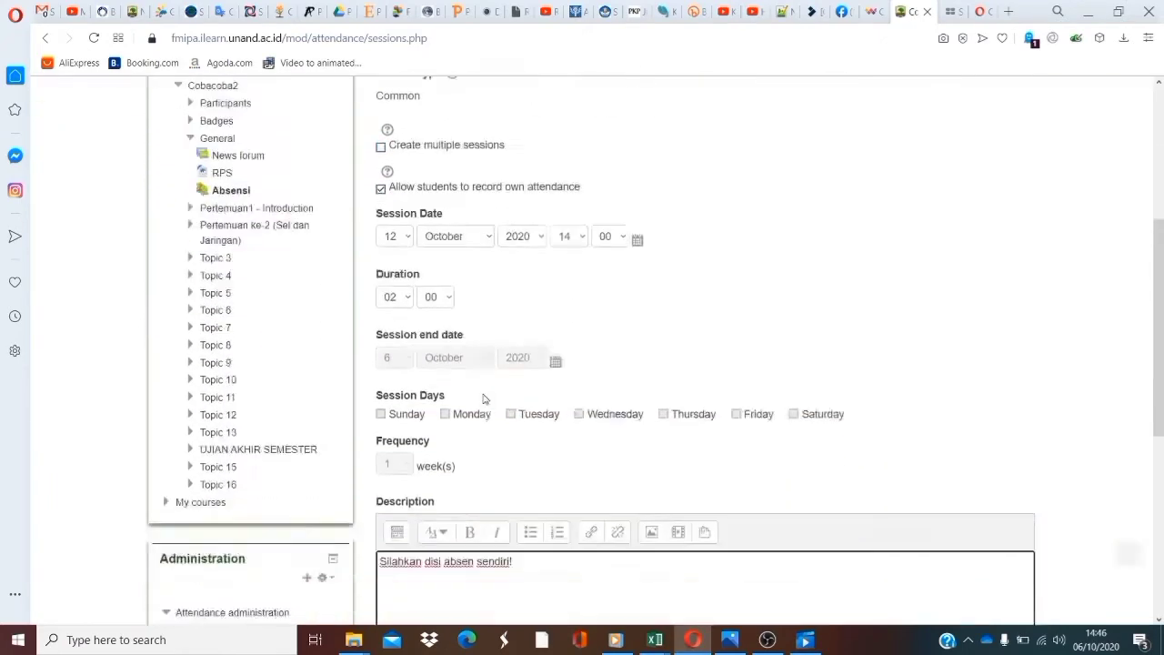
pyautogui.click(420, 506)
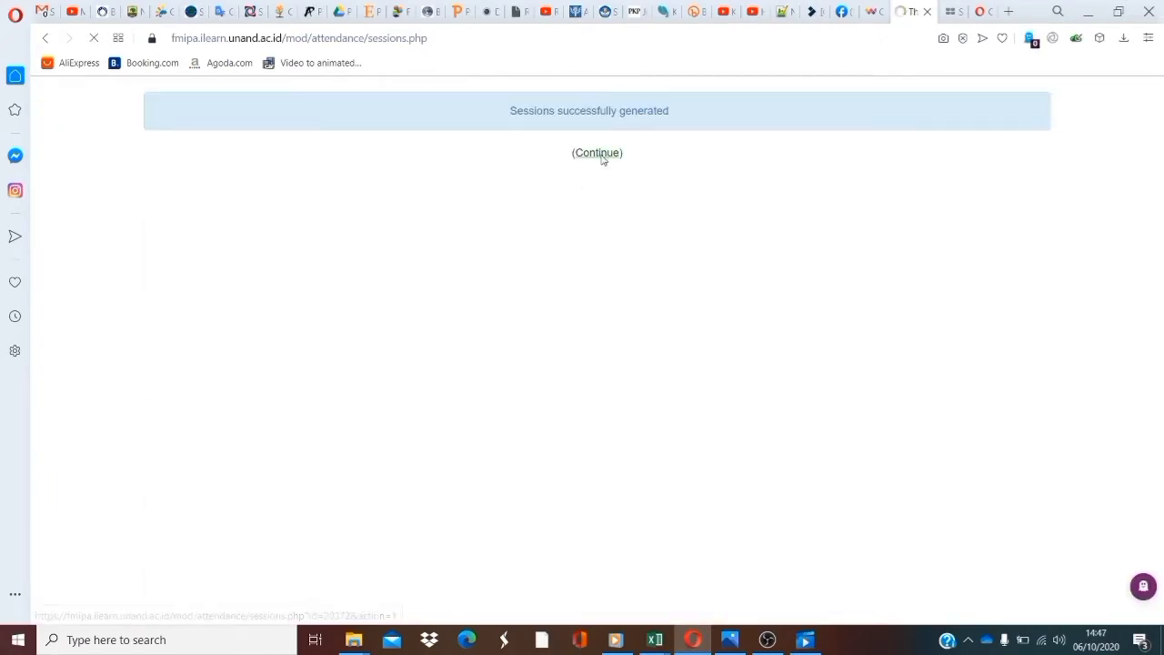
pyautogui.click(602, 155)
# Return to the sessions overview and show all sessions instead of only the current week's
pyautogui.scroll(-2, 542, 420)
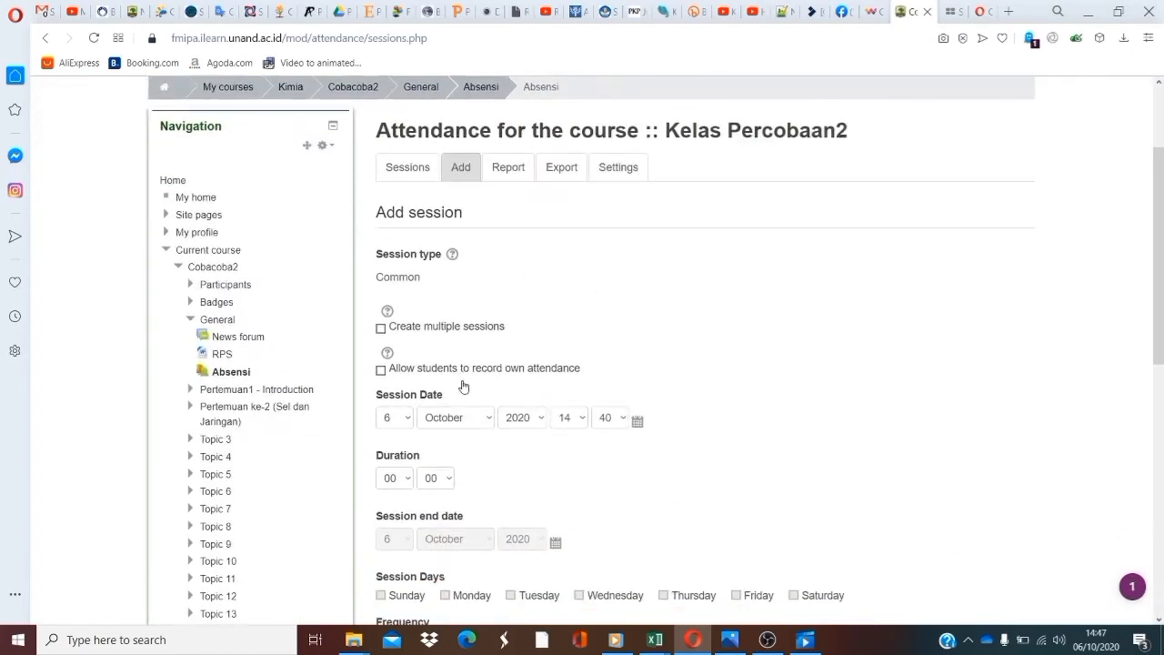
pyautogui.click(409, 175)
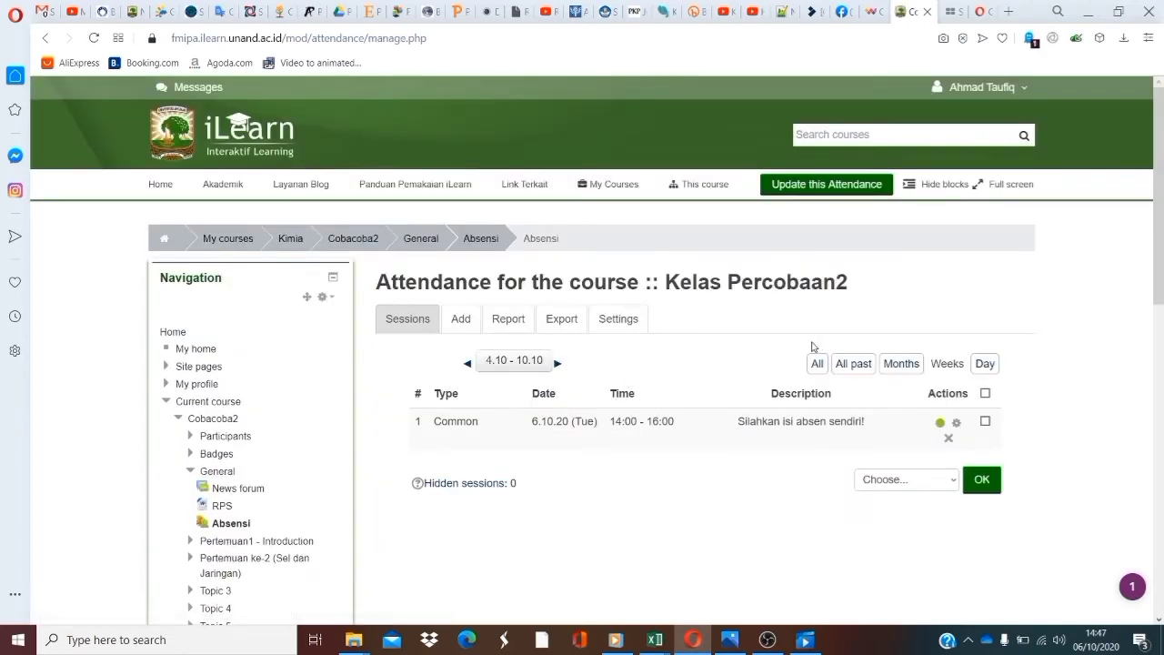
pyautogui.click(817, 364)
pyautogui.scroll(-1, 682, 436)
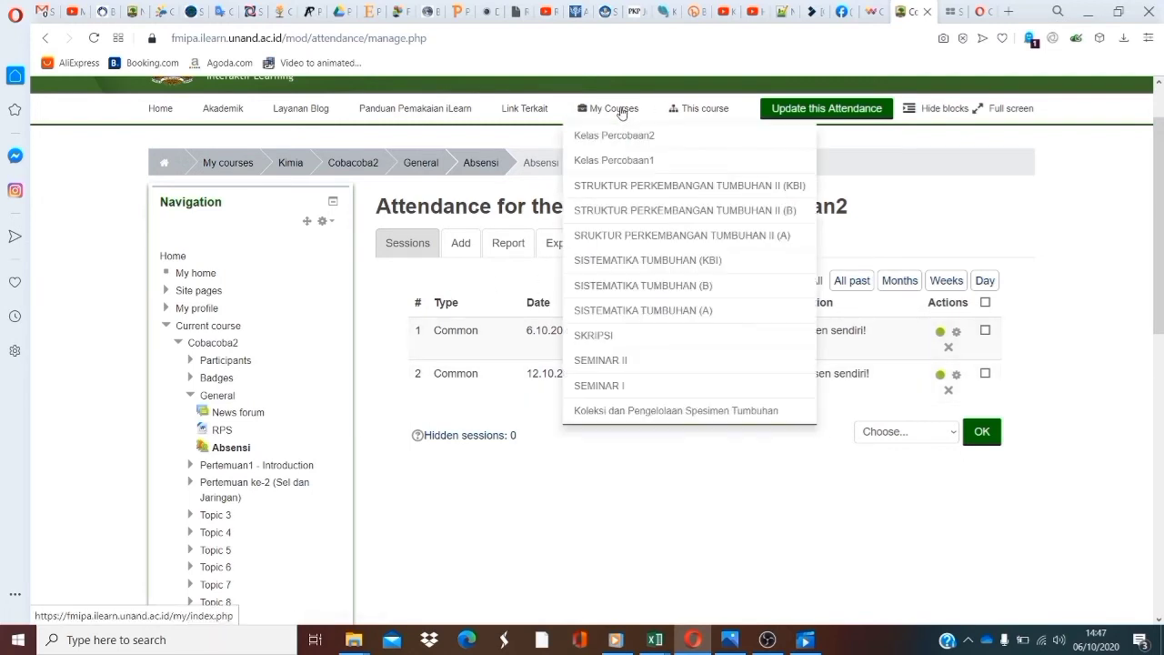
# Open the course's participants list and check which student account is enrolled
pyautogui.moveTo(684, 109)
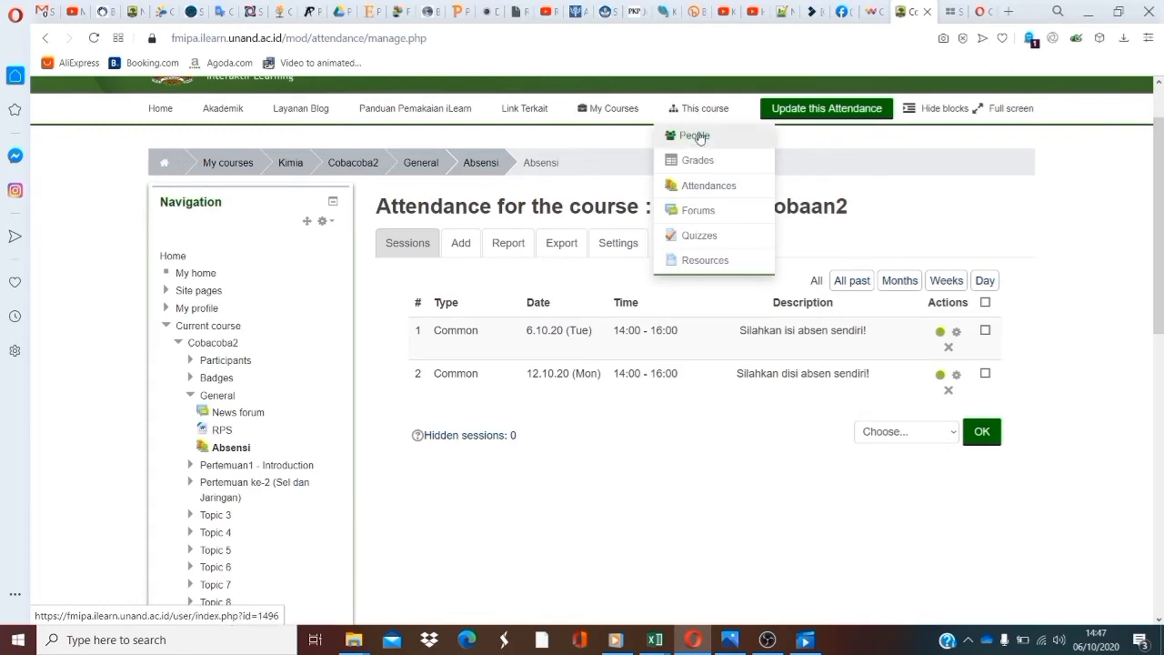
pyautogui.click(696, 138)
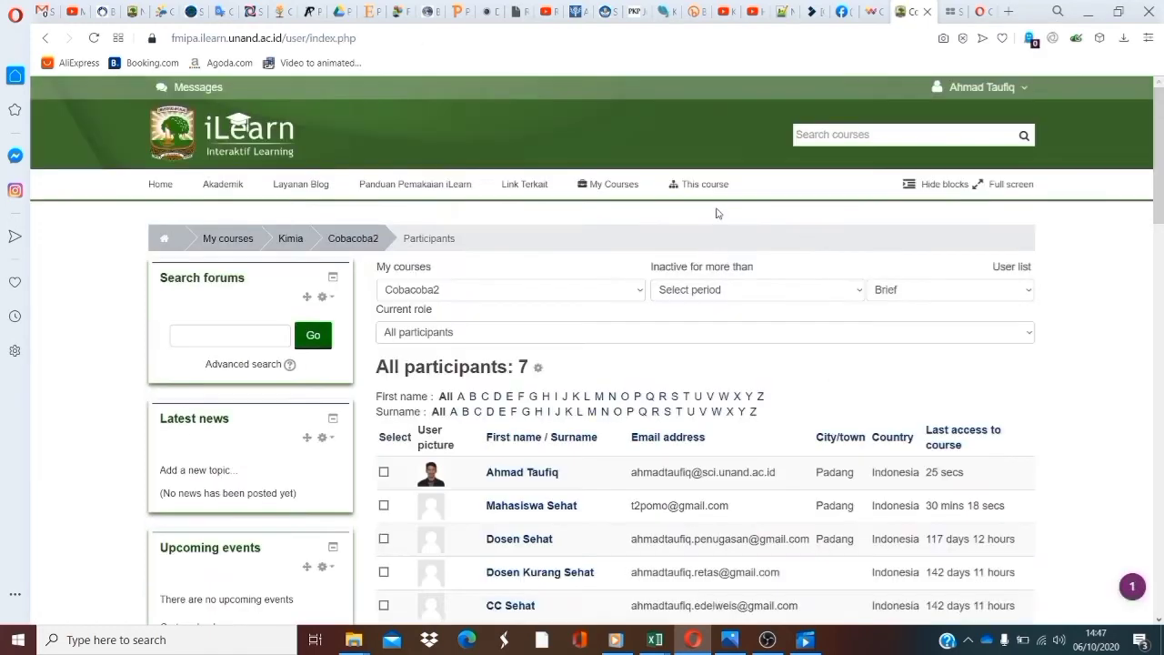
pyautogui.scroll(-1, 596, 375)
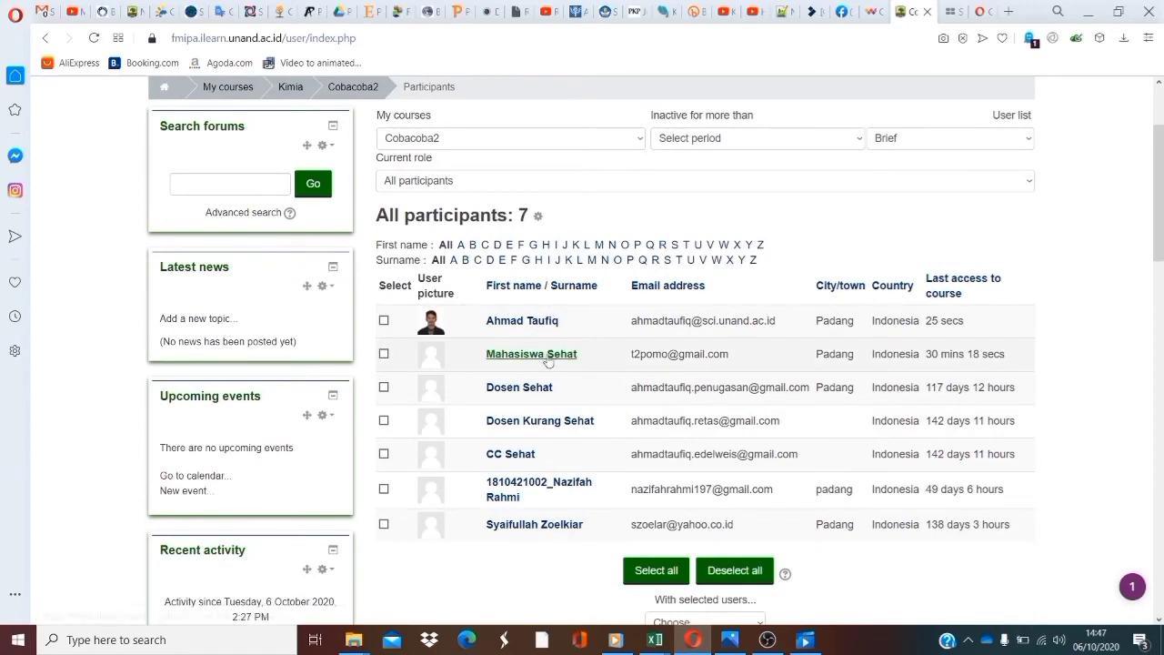
pyautogui.scroll(2, 526, 358)
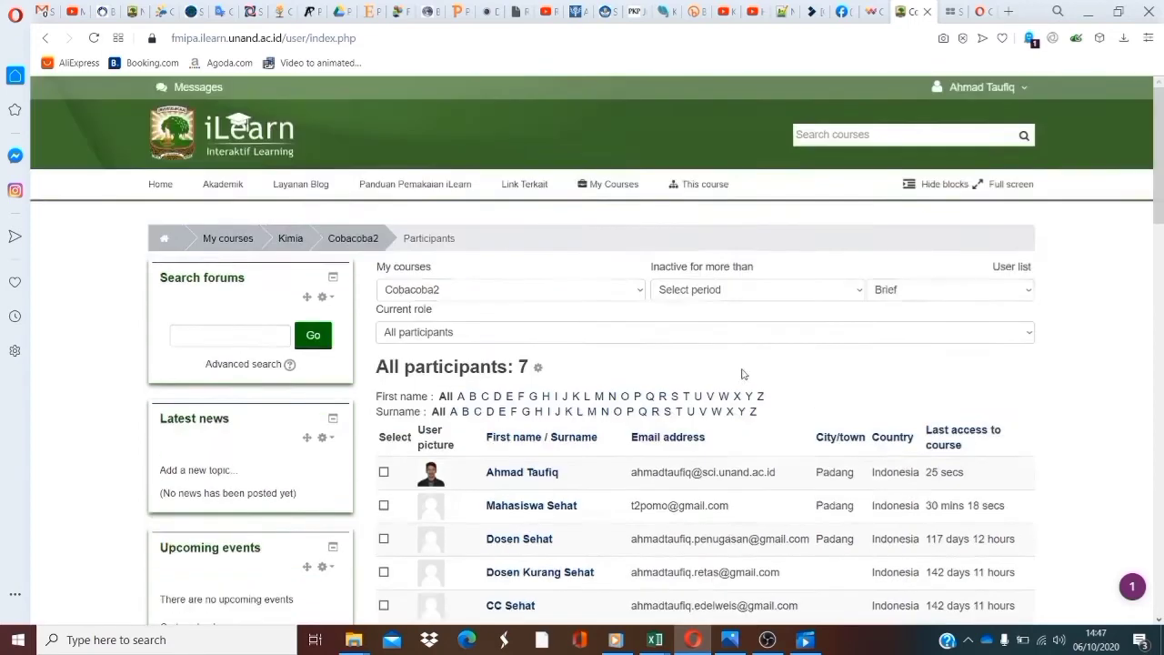
# Log out of the lecturer account and log in with the student account's saved username and password
pyautogui.click(971, 87)
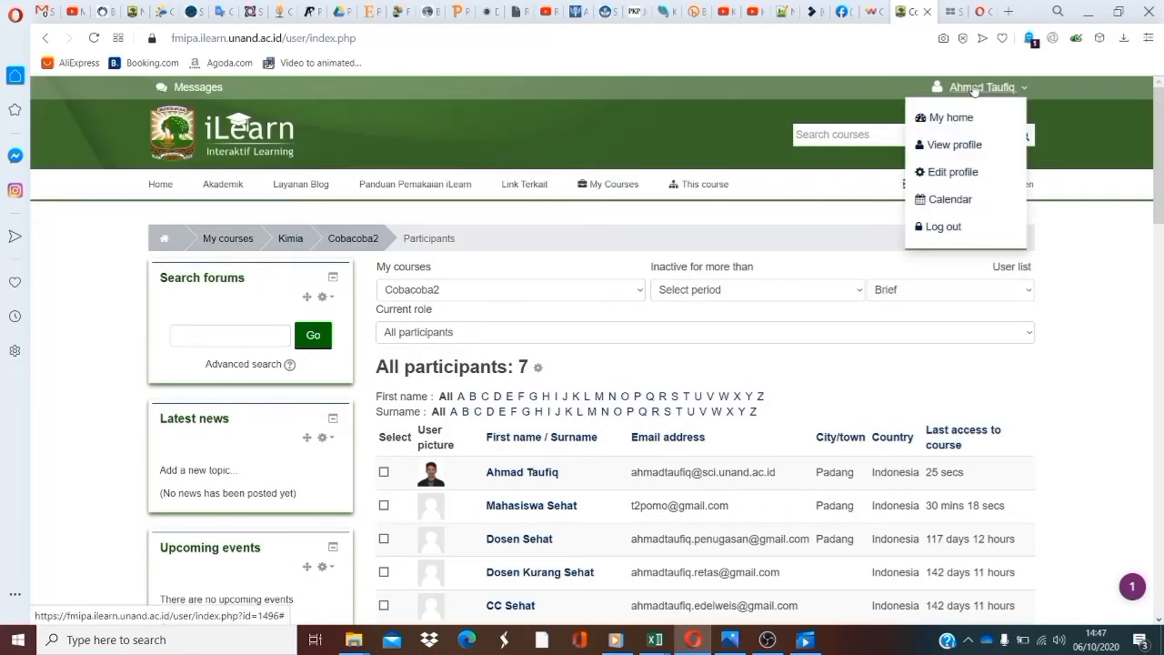
pyautogui.click(943, 228)
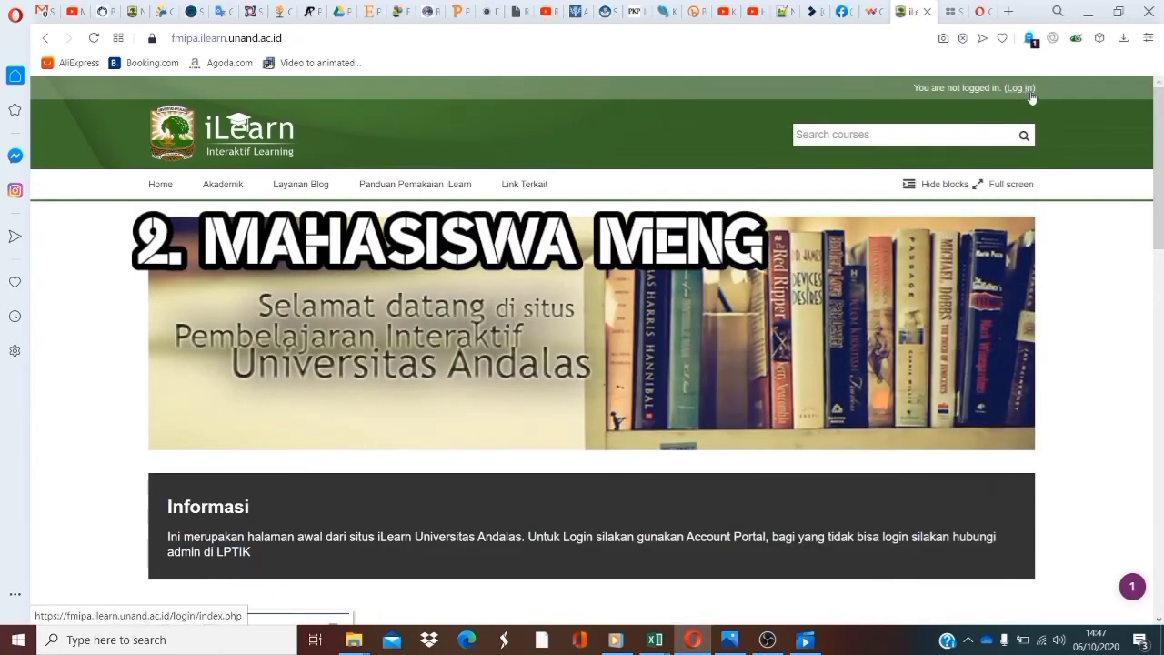
pyautogui.click(1030, 91)
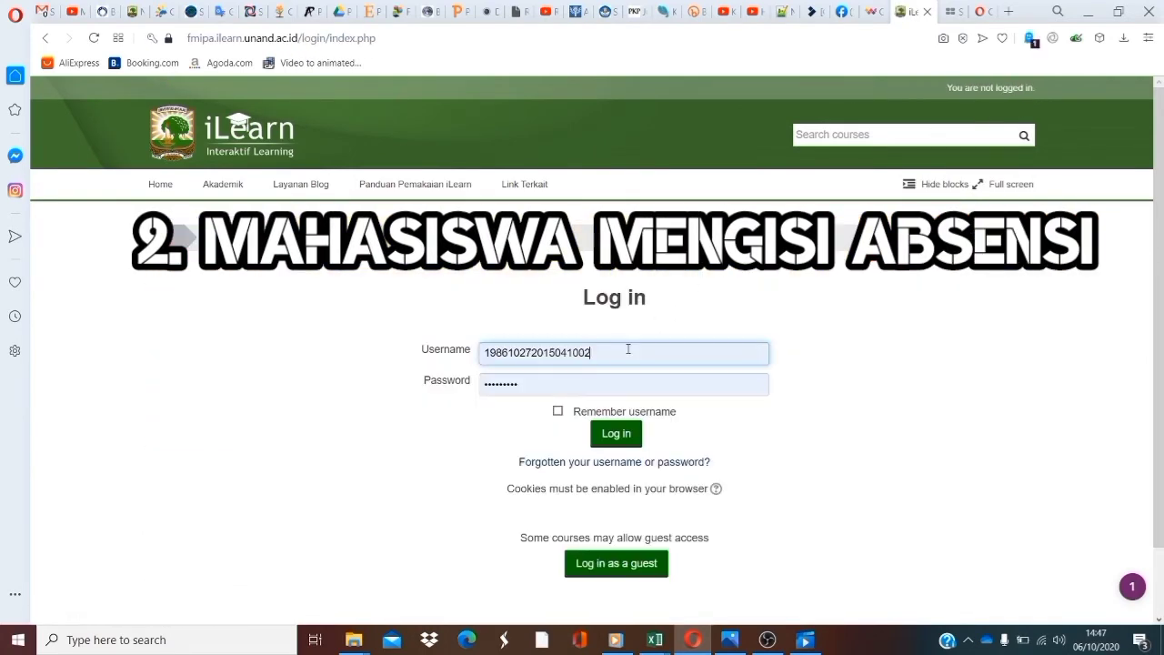
pyautogui.click(622, 354)
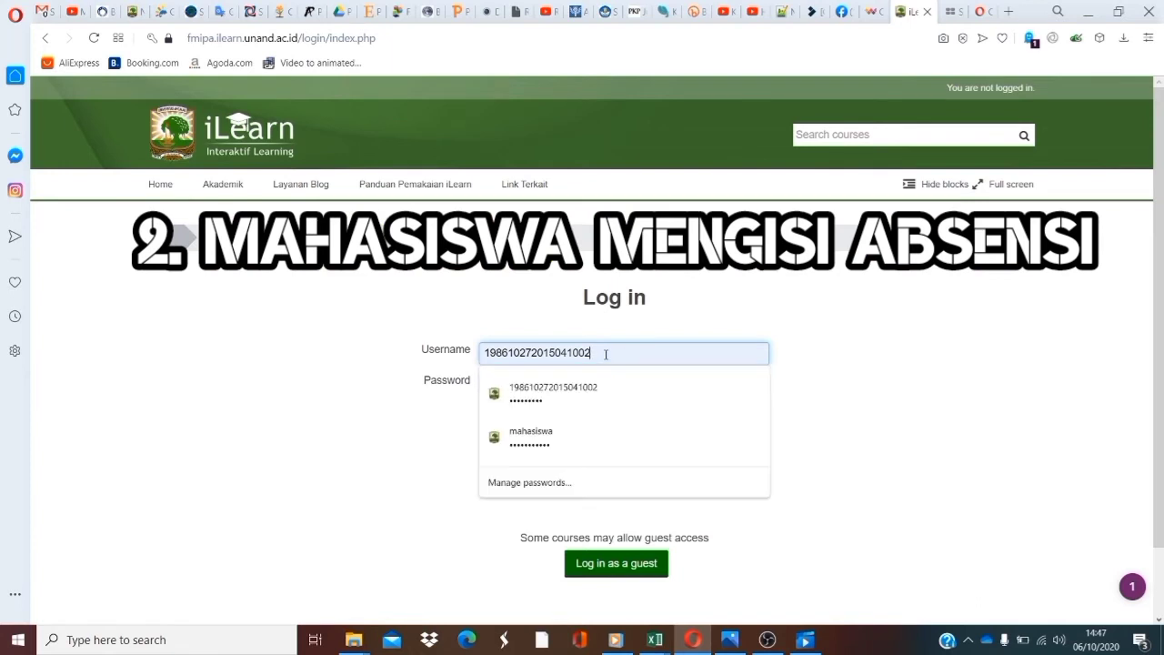
pyautogui.click(529, 446)
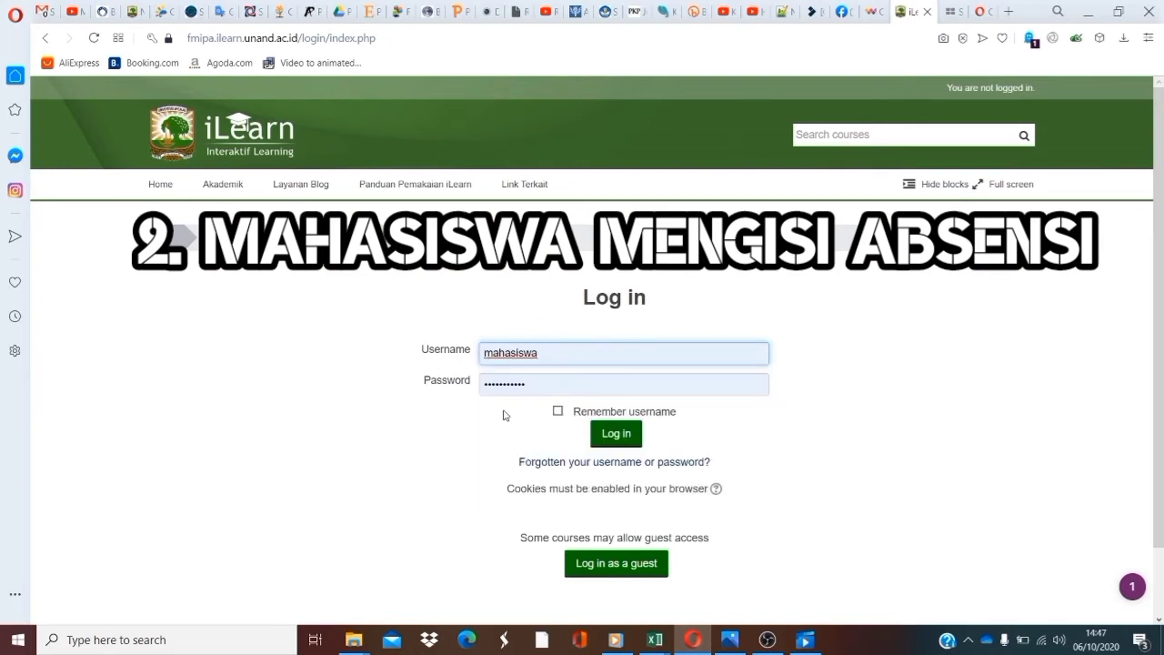
pyautogui.click(620, 437)
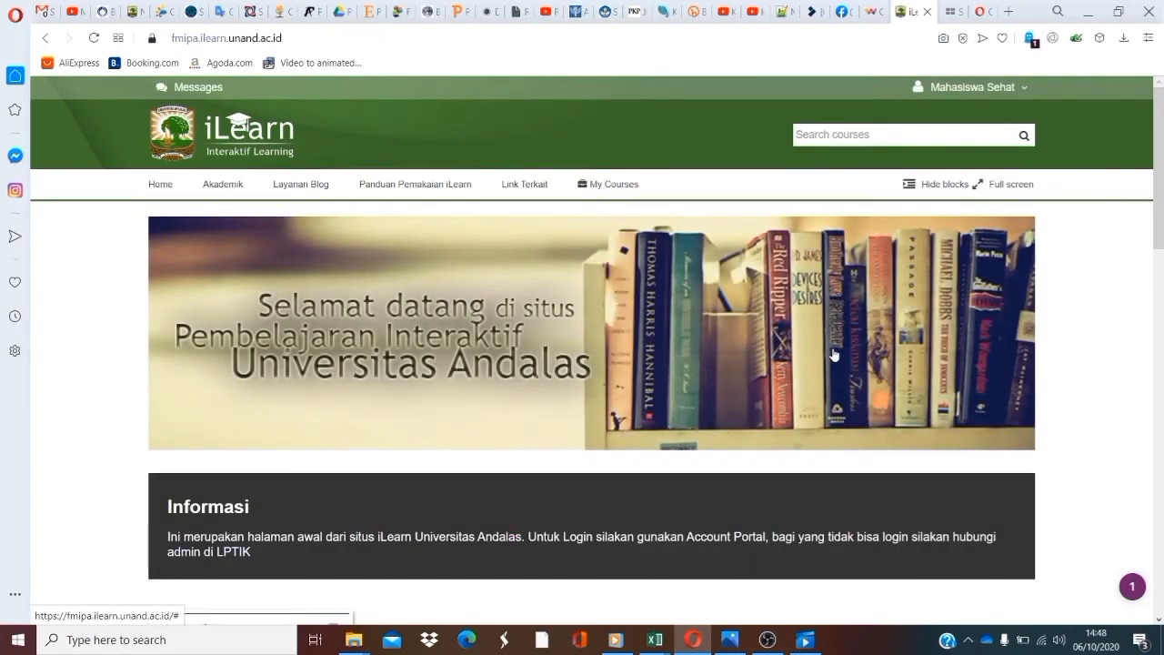
pyautogui.click(986, 88)
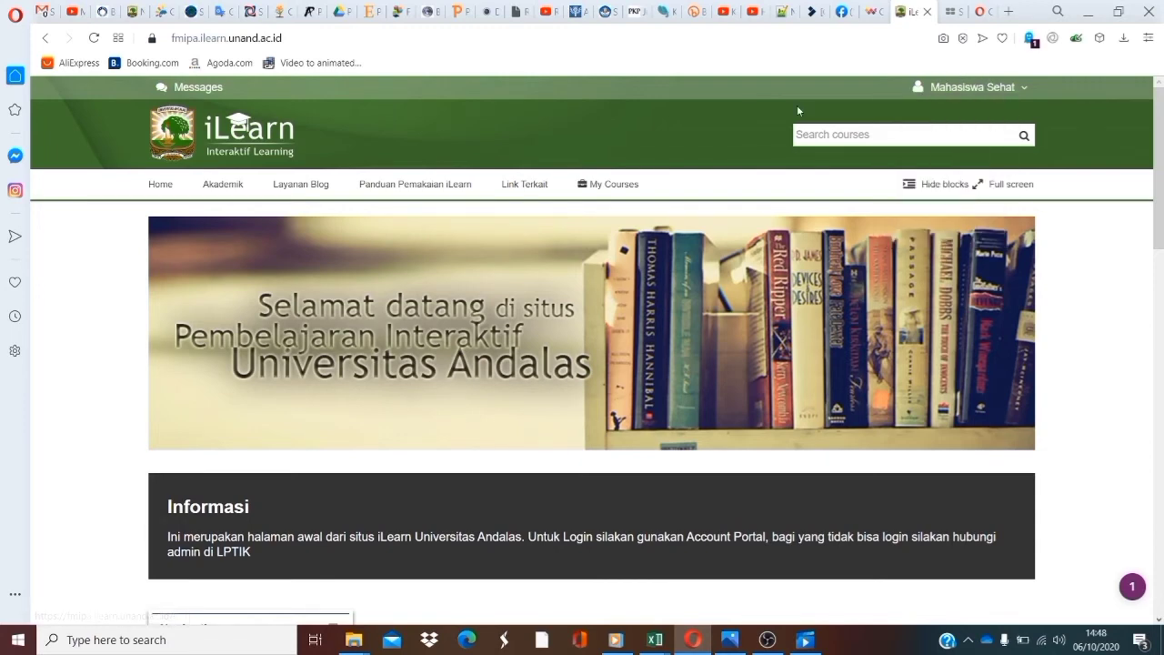
# Open the Absensi activity in the Kelas Percobaan2 course from the student account
pyautogui.moveTo(624, 179)
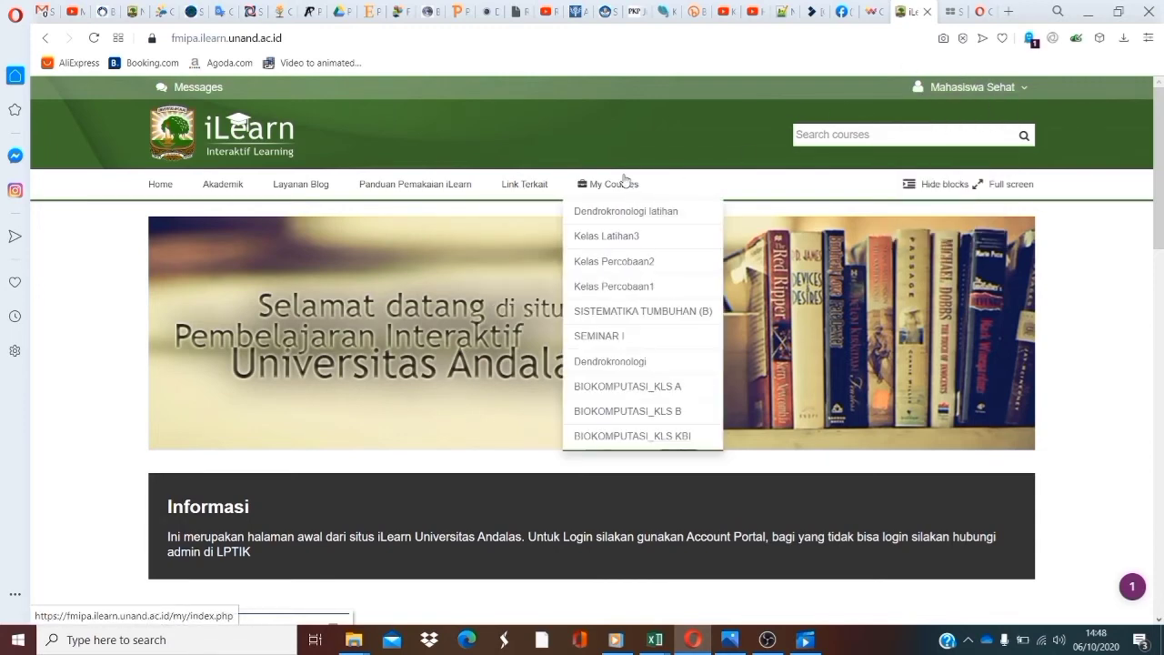
pyautogui.click(609, 265)
pyautogui.click(653, 255)
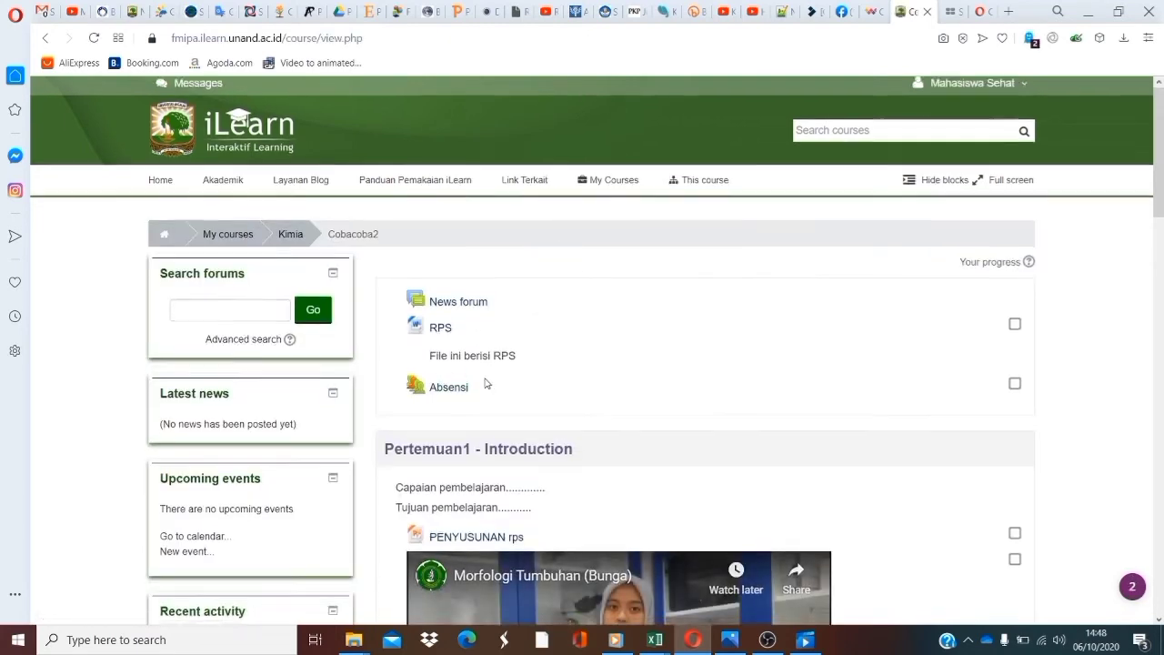
pyautogui.scroll(-1, 459, 386)
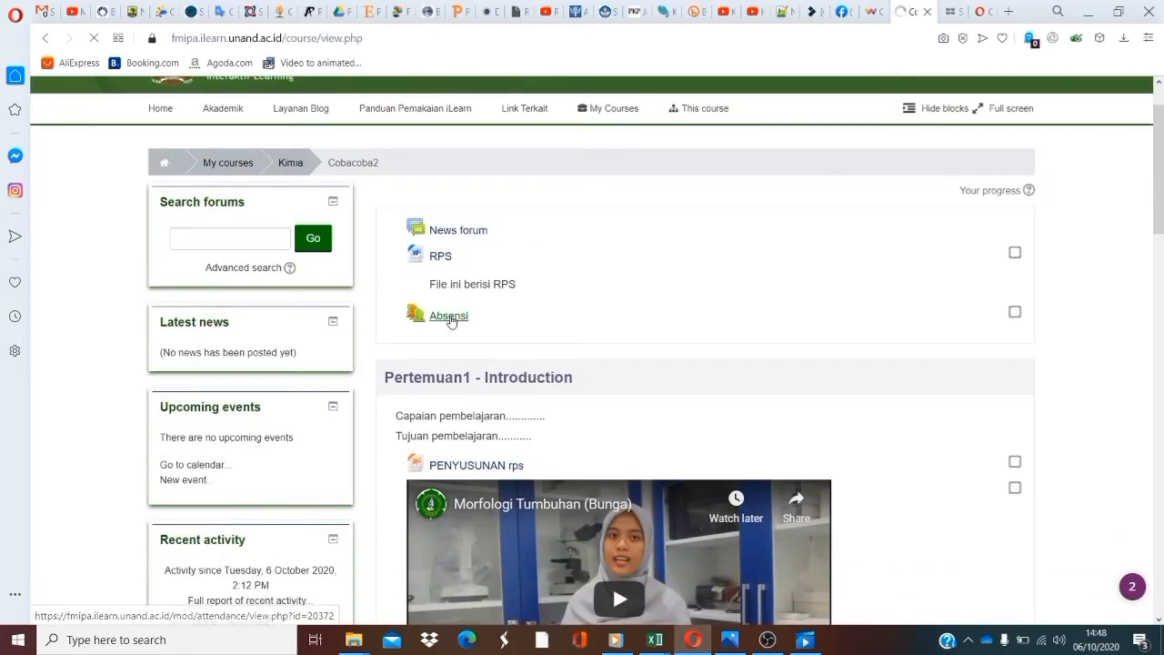
pyautogui.click(451, 317)
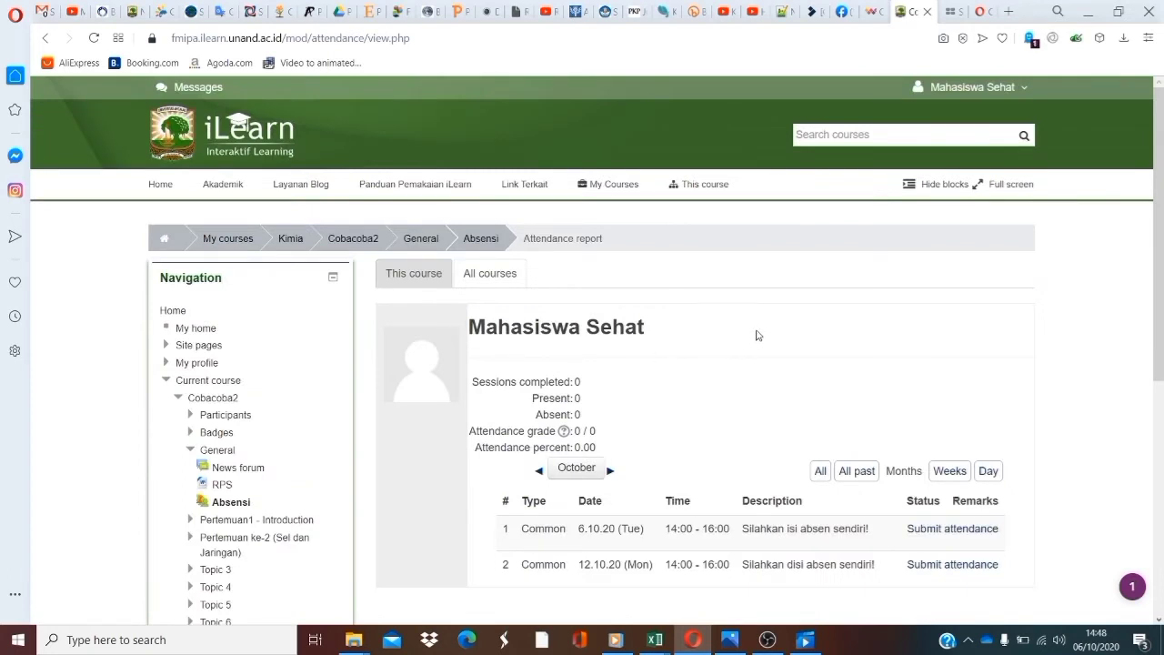
# Submit the student's attendance as Present for the 6 October 2020 14:00 session and save it
pyautogui.scroll(-2, 755, 335)
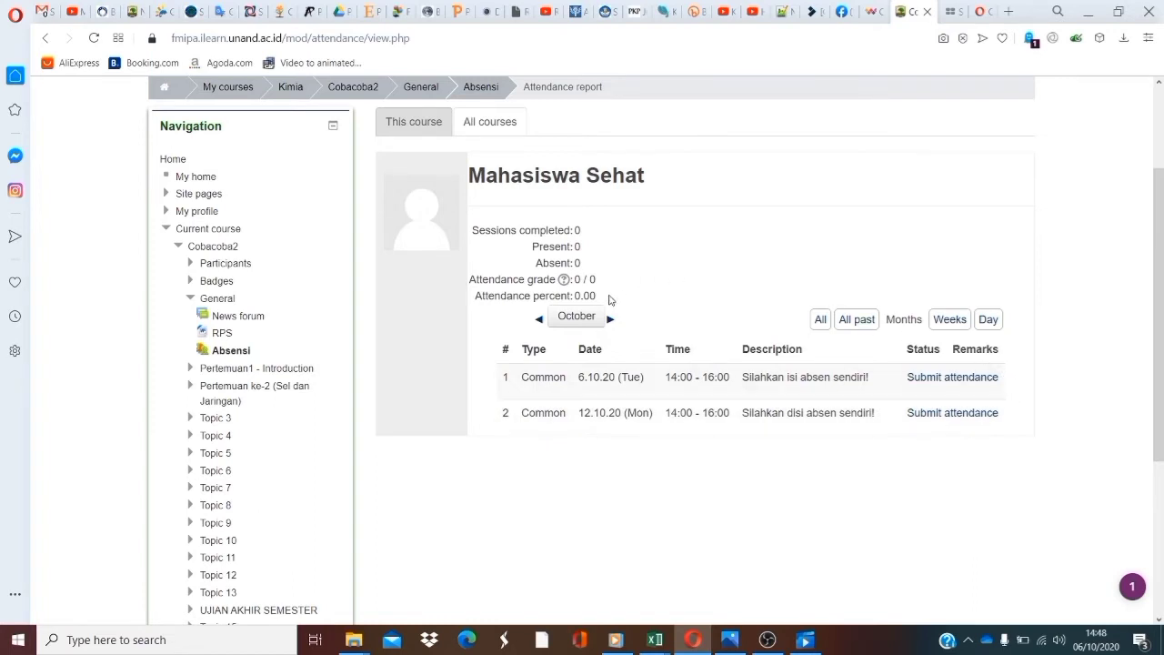
pyautogui.click(944, 386)
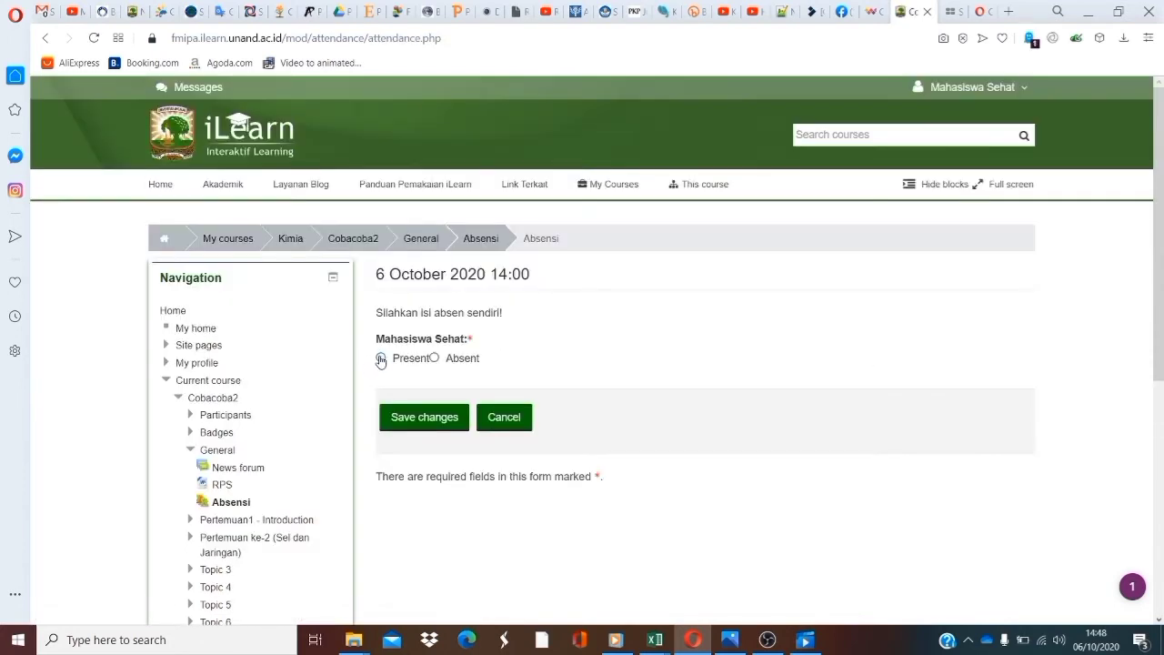
pyautogui.click(380, 358)
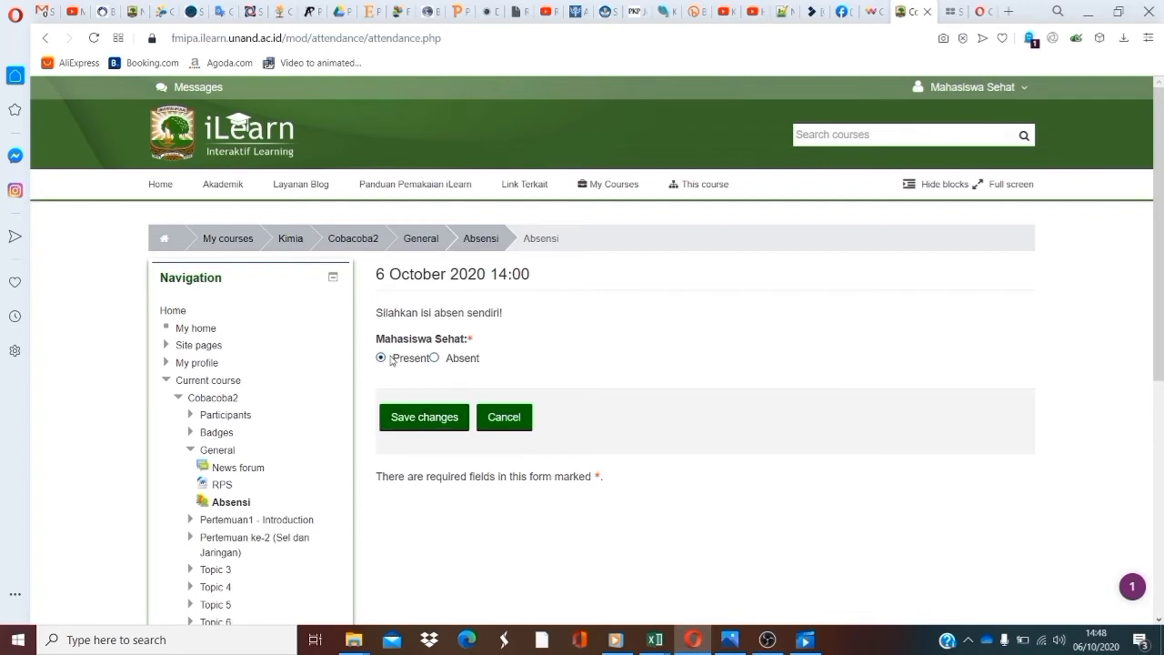
pyautogui.click(405, 424)
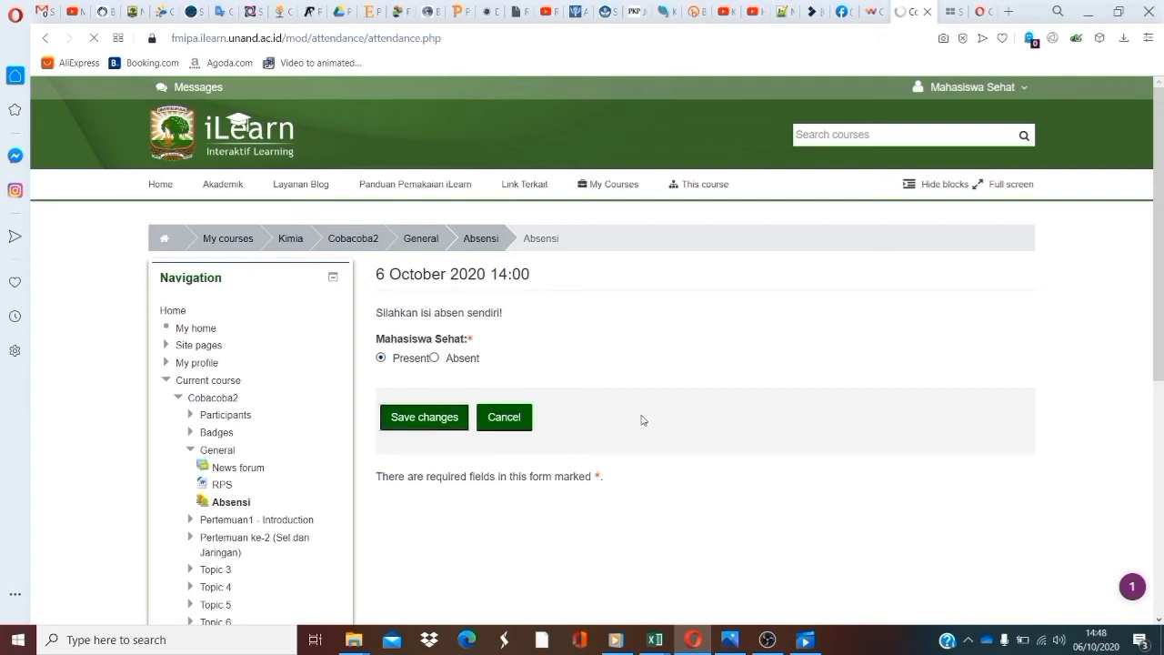
# Submit and save attendance as Present for the 12 October 2020 14:00 session, and review the student's attendance report
pyautogui.scroll(-2, 763, 410)
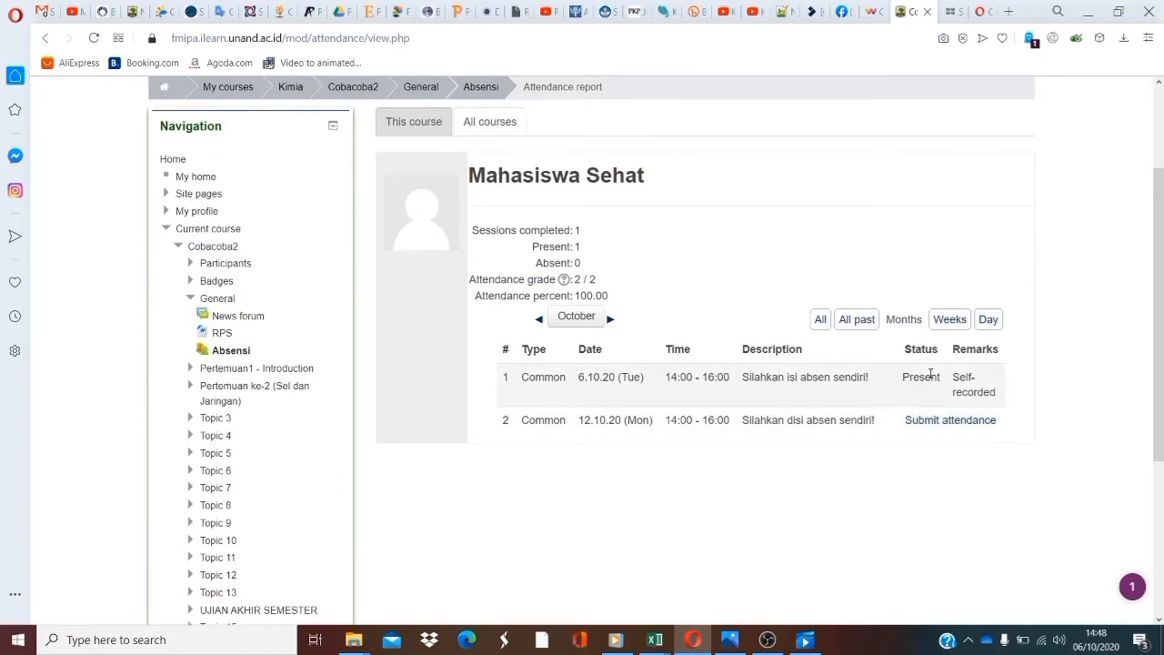
pyautogui.scroll(-1, 980, 377)
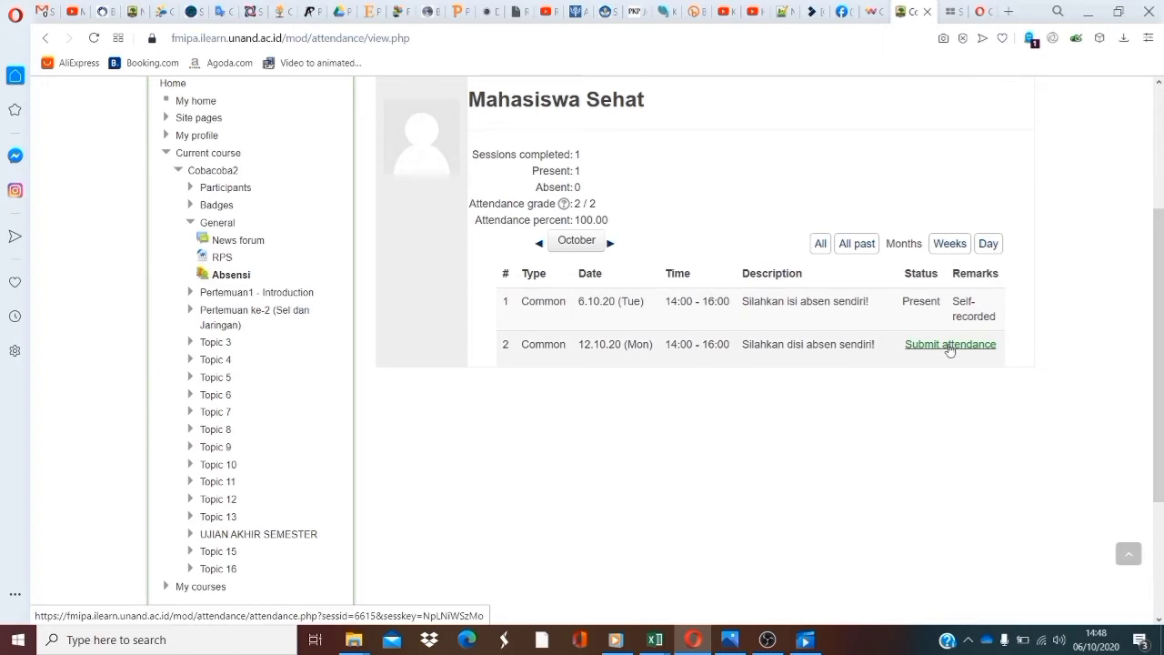
pyautogui.click(948, 346)
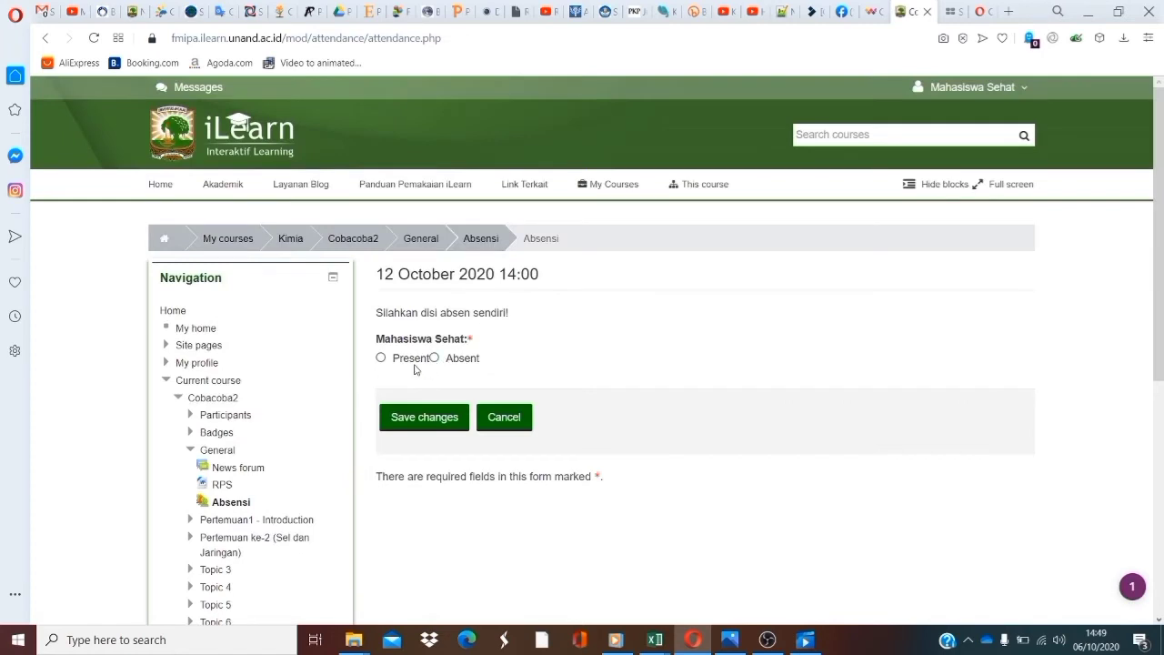
pyautogui.click(381, 358)
pyautogui.click(426, 428)
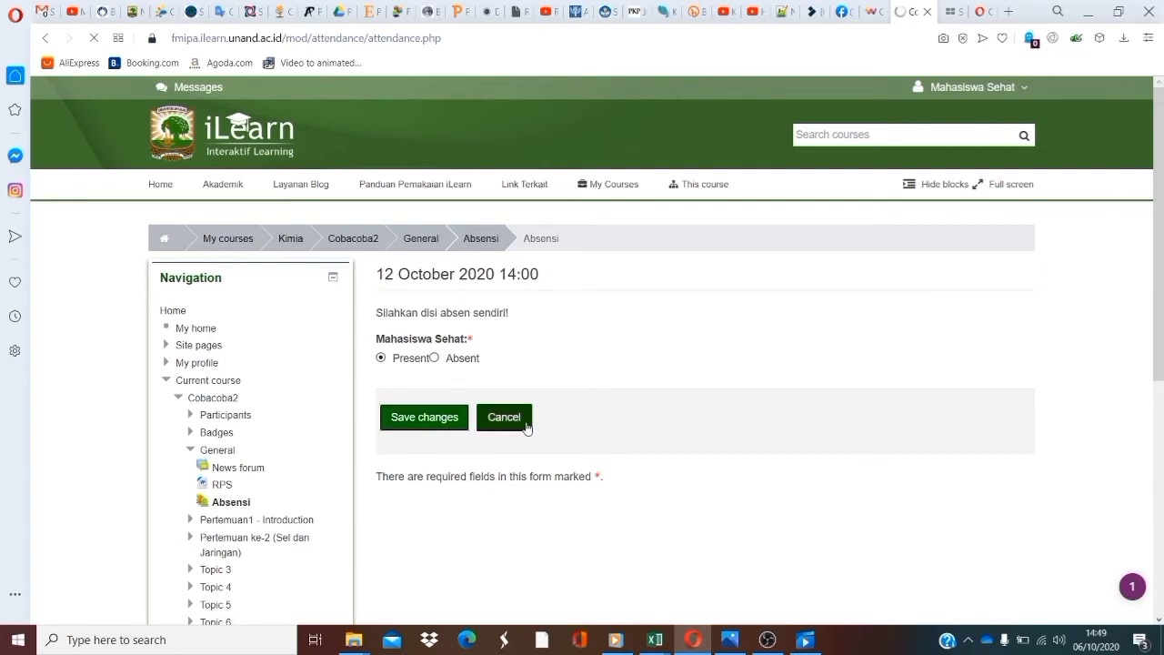
pyautogui.scroll(-2, 771, 416)
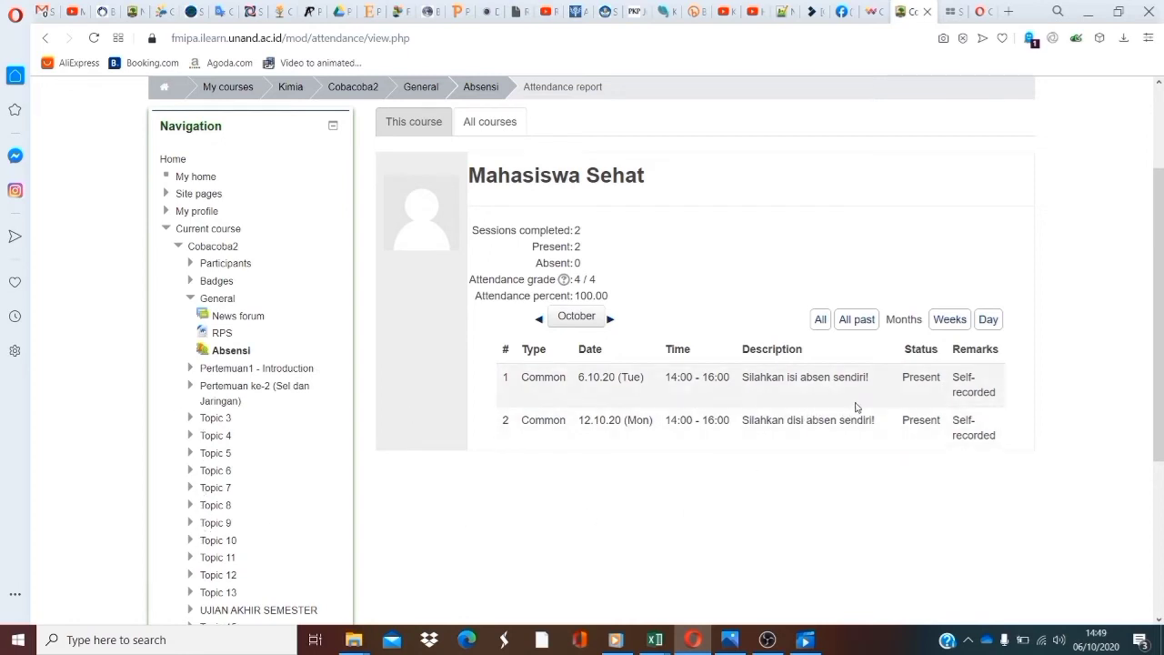
pyautogui.scroll(1, 741, 397)
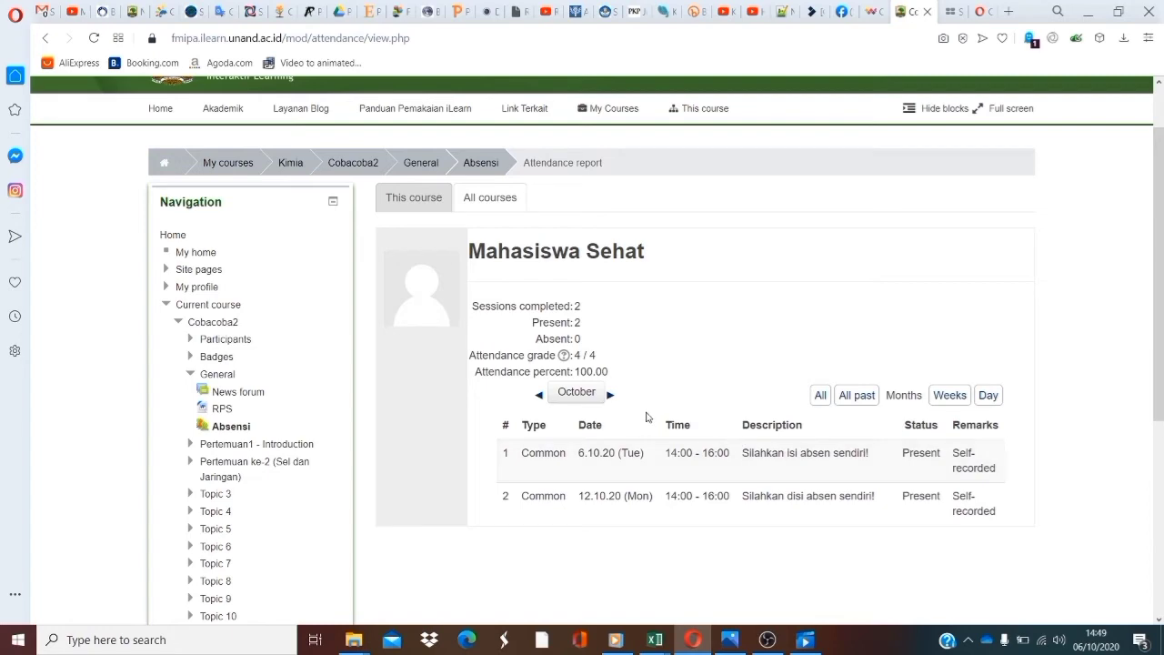
pyautogui.scroll(1, 708, 391)
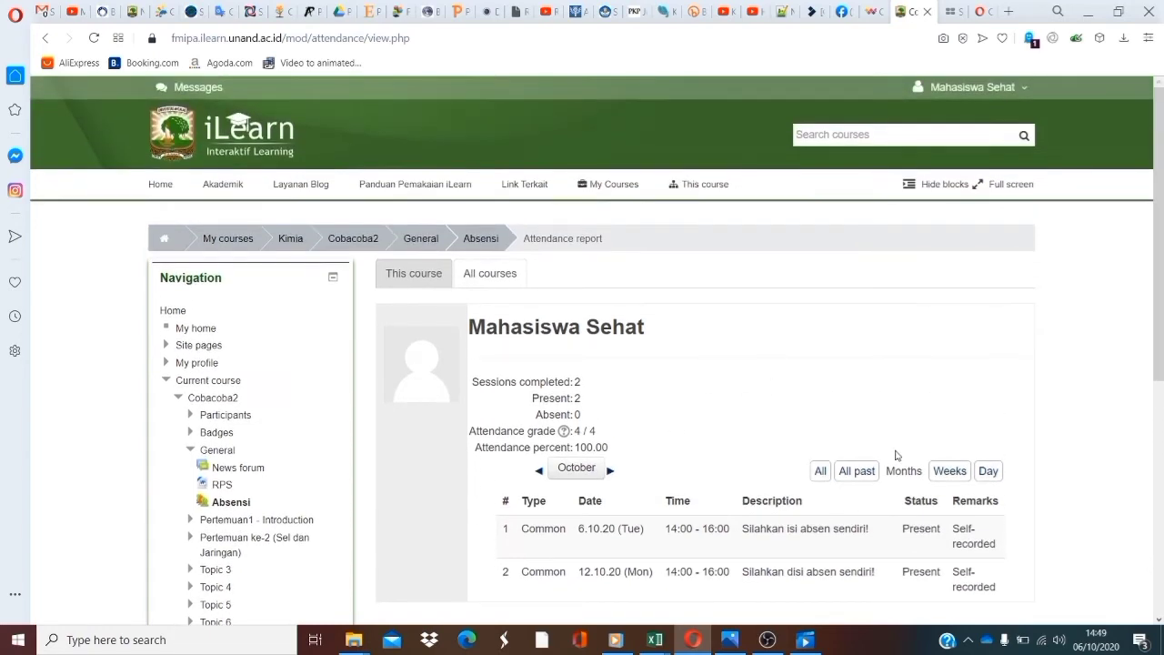
pyautogui.scroll(-1, 726, 407)
pyautogui.scroll(1, 846, 434)
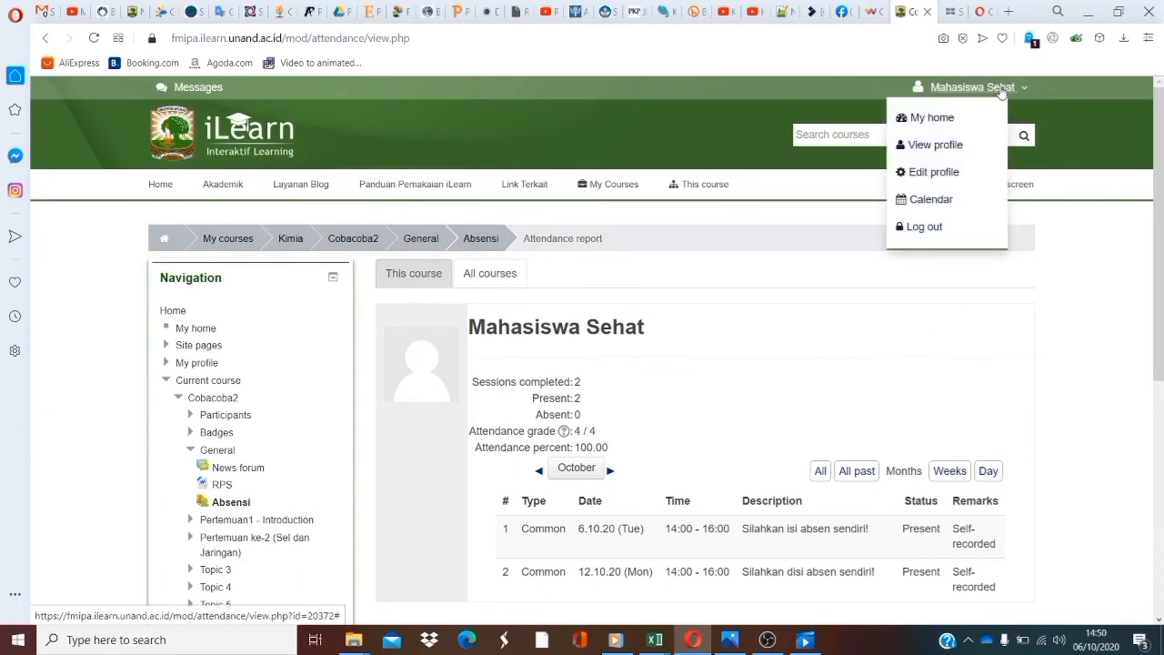
# Log out of the student account and log in with the lecturer account's saved username and password
pyautogui.moveTo(962, 93)
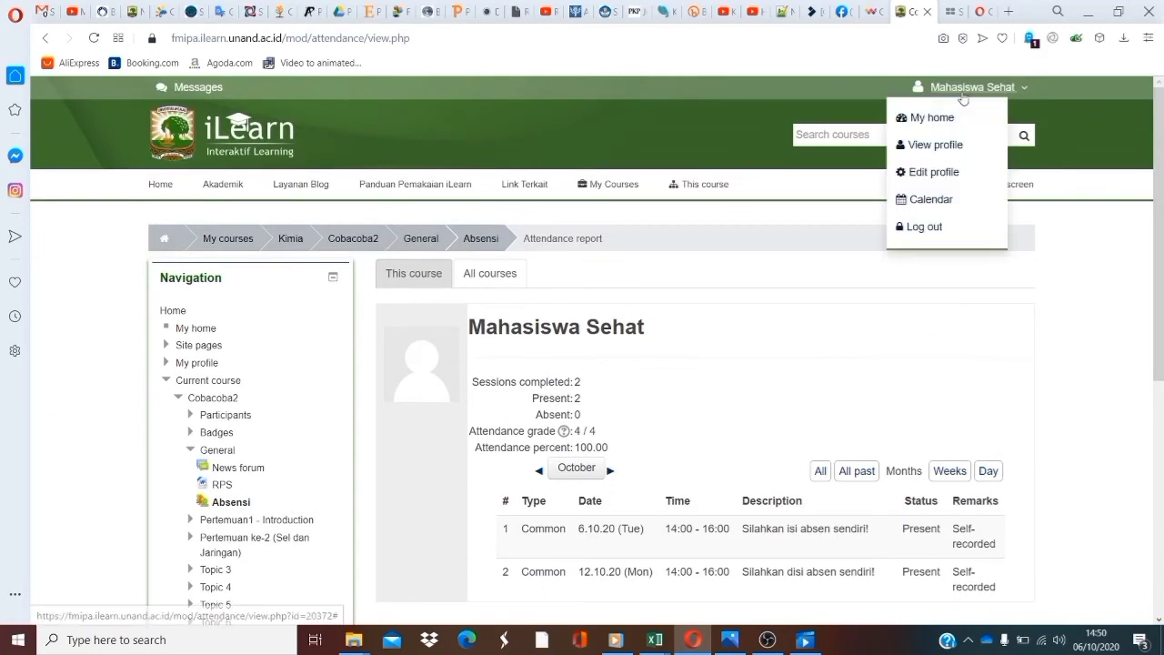
pyautogui.click(924, 227)
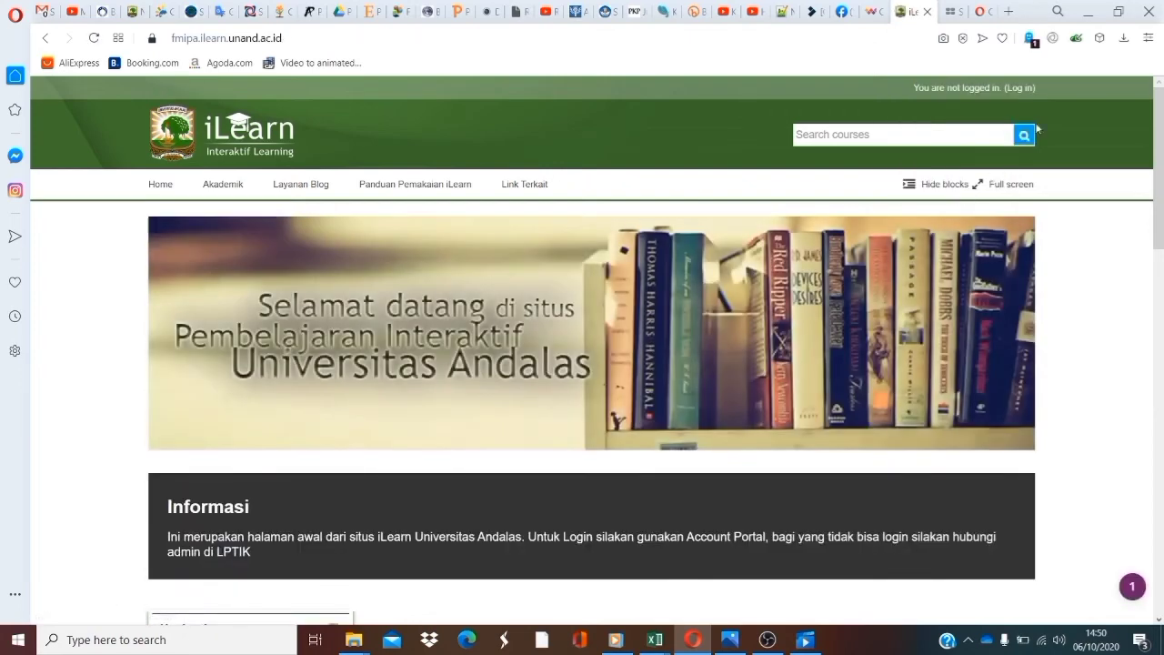
pyautogui.click(1020, 89)
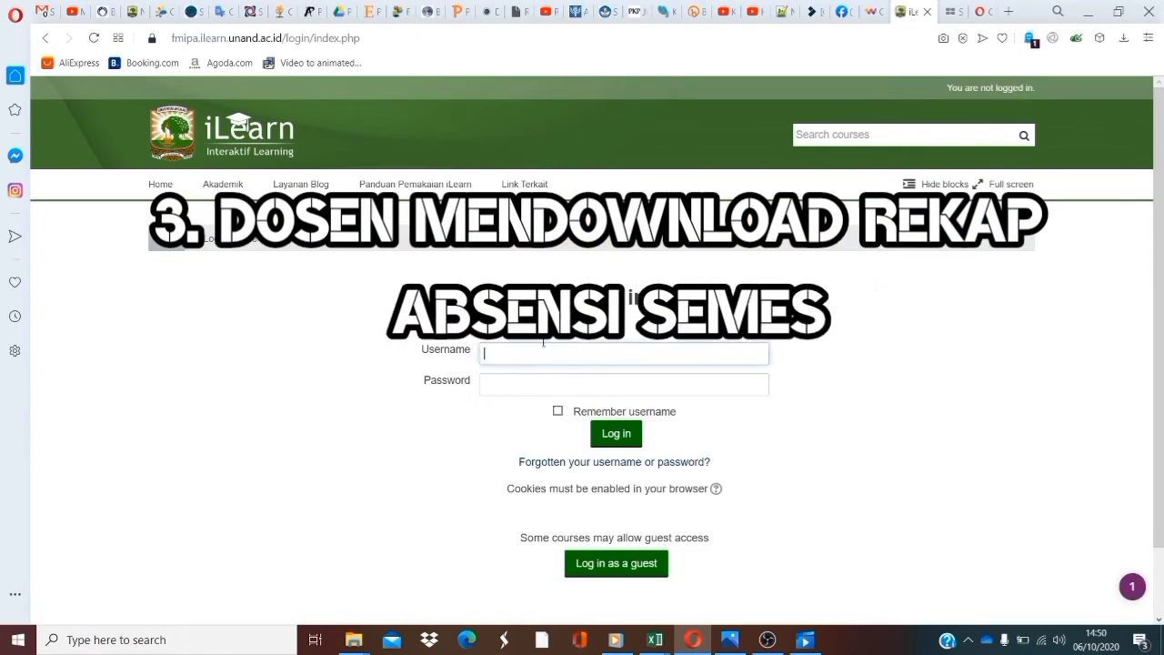
pyautogui.click(545, 353)
pyautogui.click(550, 435)
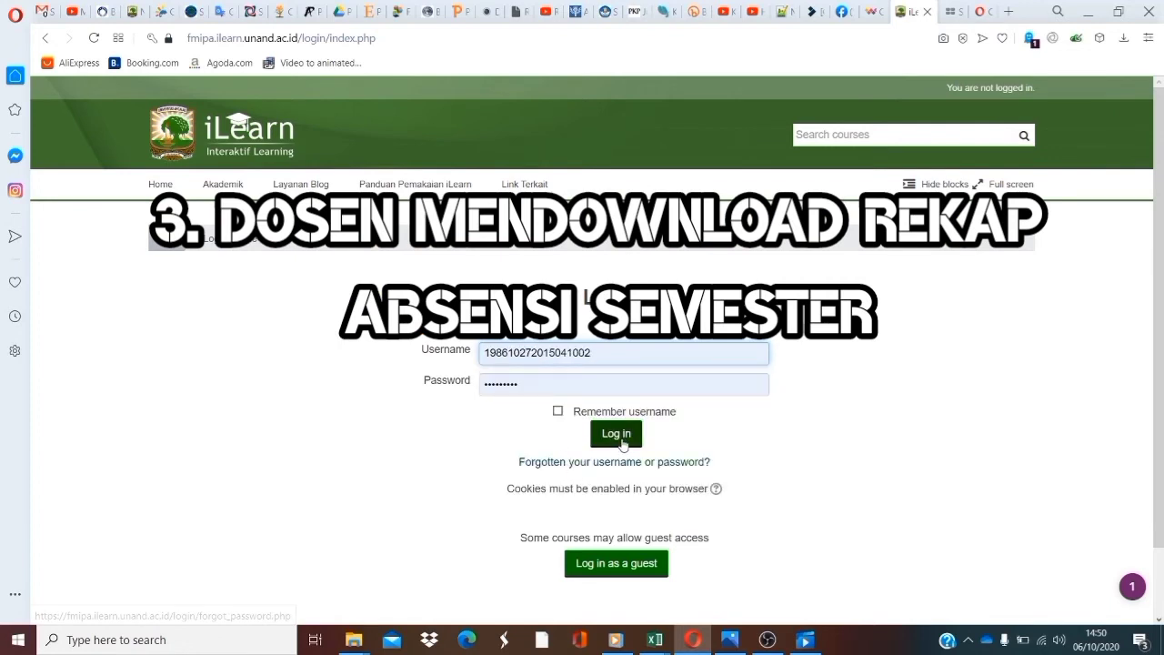
pyautogui.click(618, 434)
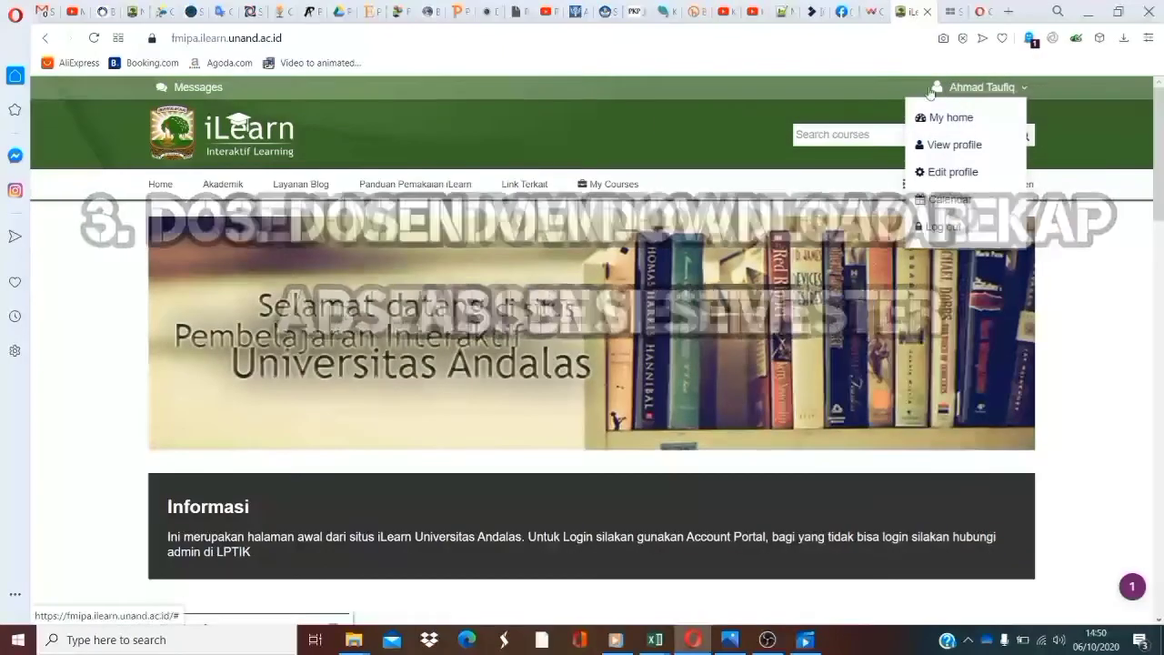
# Open the Absensi report in Kelas Percobaan2 and show all sessions to check the students' attendance
pyautogui.moveTo(605, 190)
pyautogui.click(605, 213)
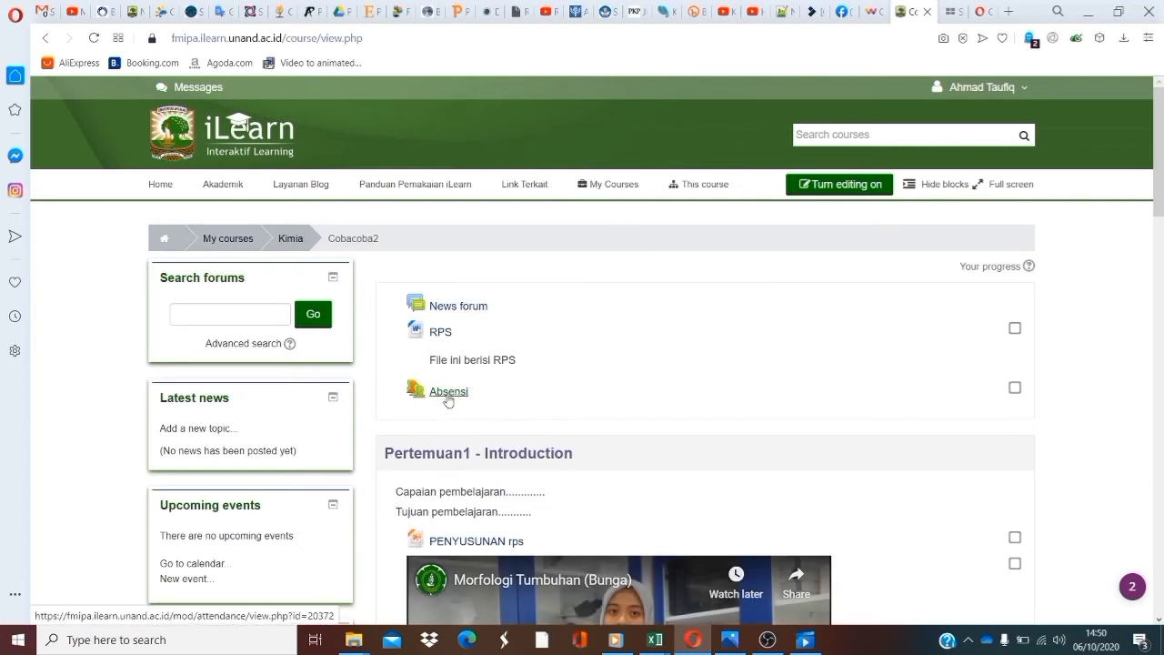
pyautogui.click(447, 400)
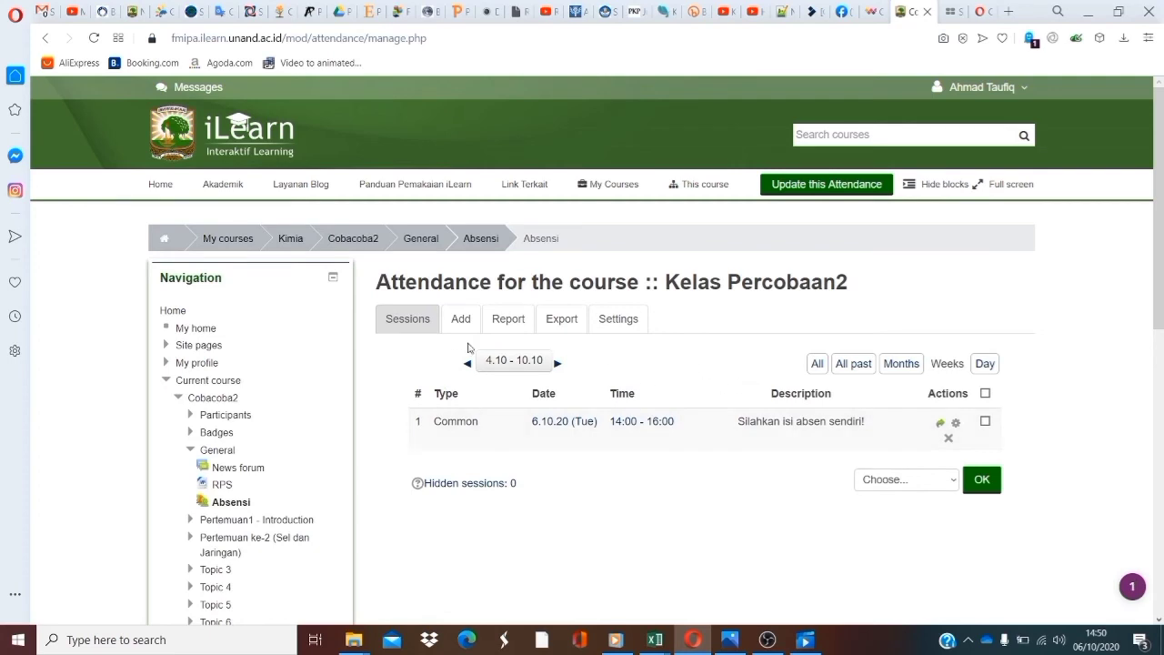
pyautogui.click(508, 320)
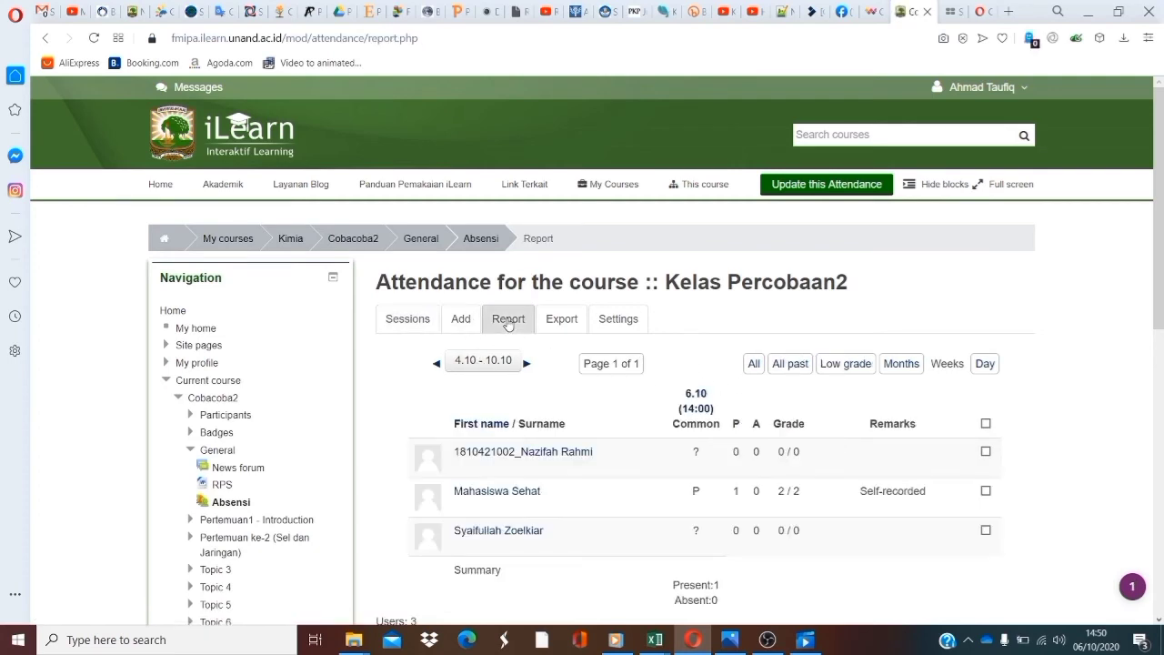
pyautogui.click(754, 364)
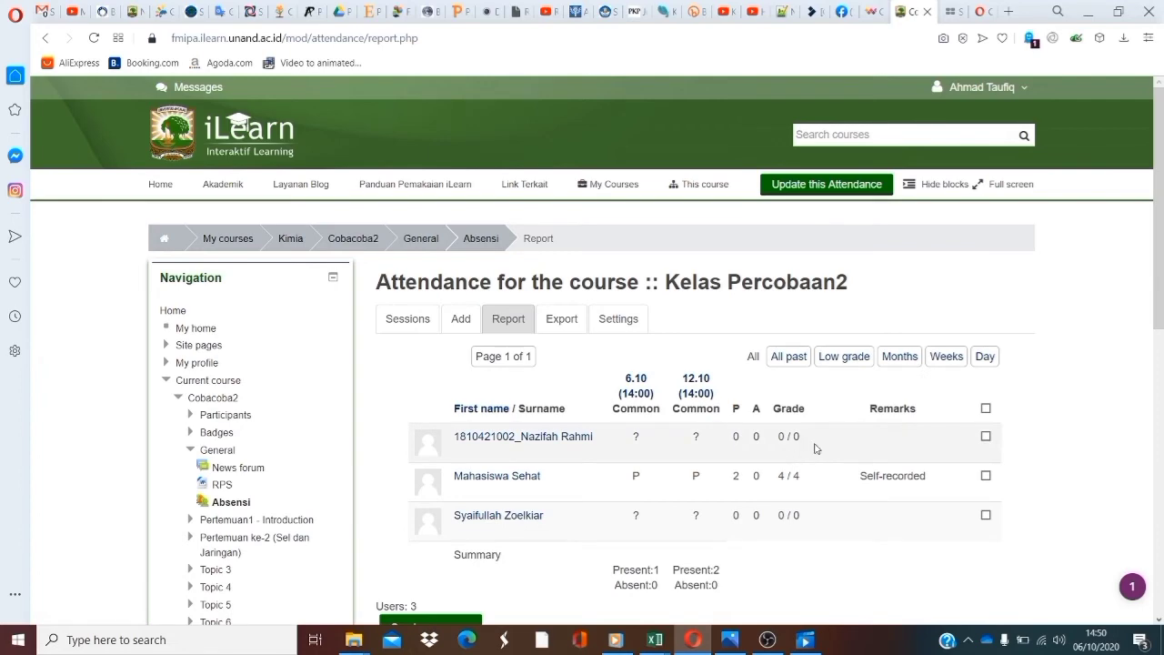
pyautogui.scroll(-3, 808, 455)
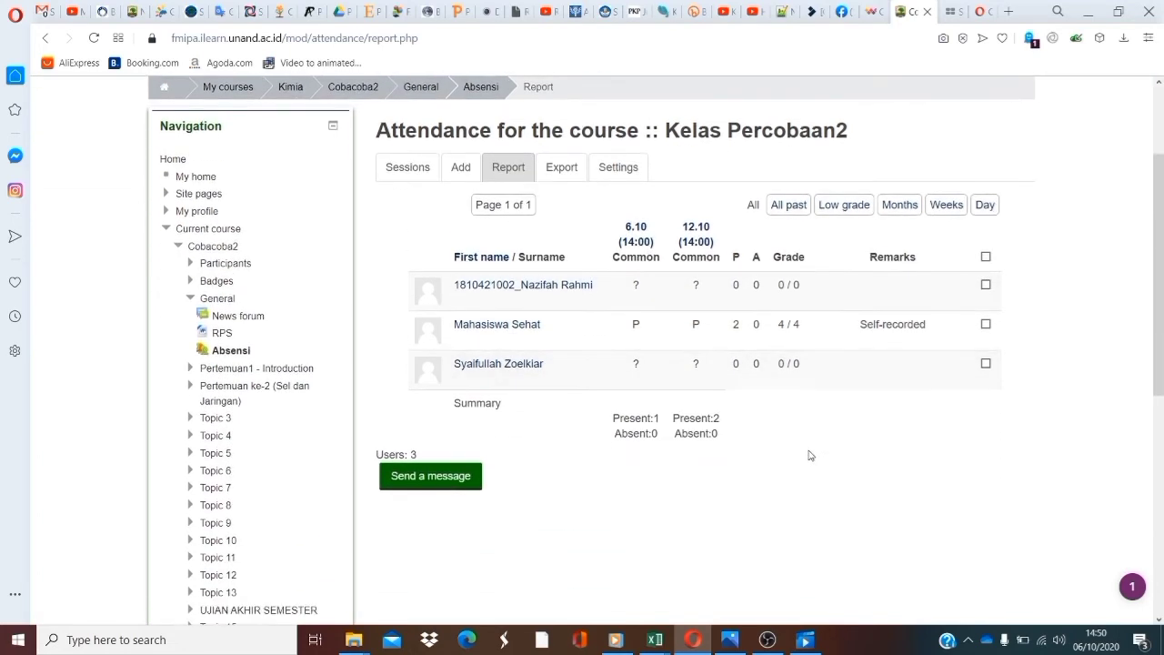
pyautogui.scroll(1, 764, 442)
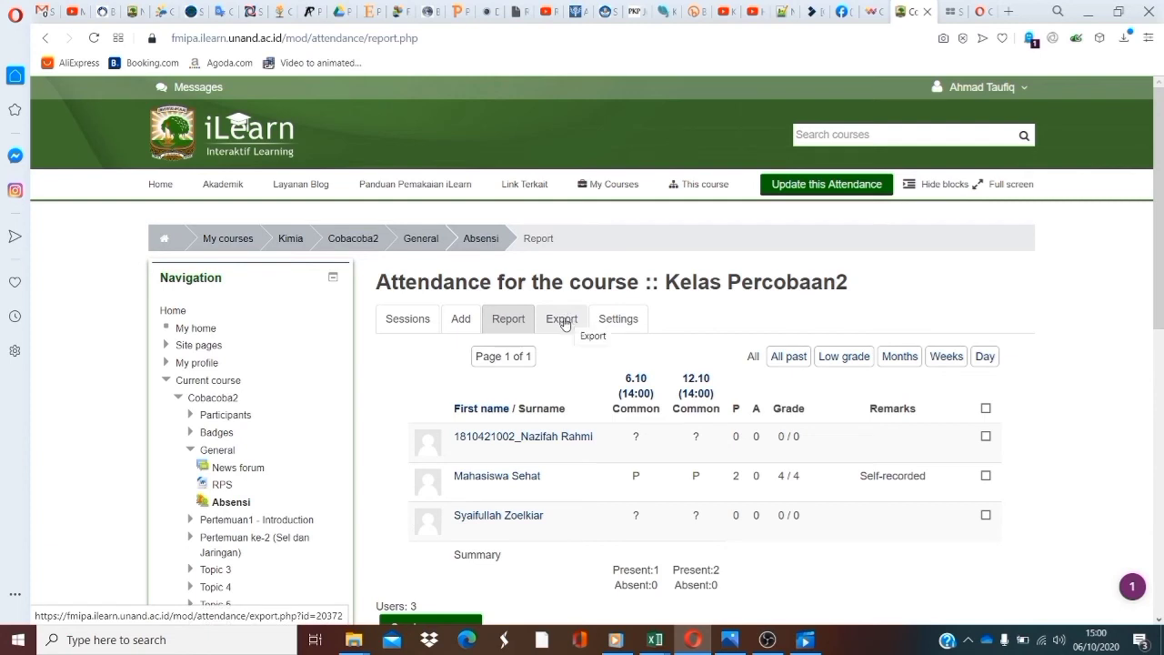
# Open the attendance export form and try the Institution identifier, leaving only Student ID and Username selected
pyautogui.click(561, 323)
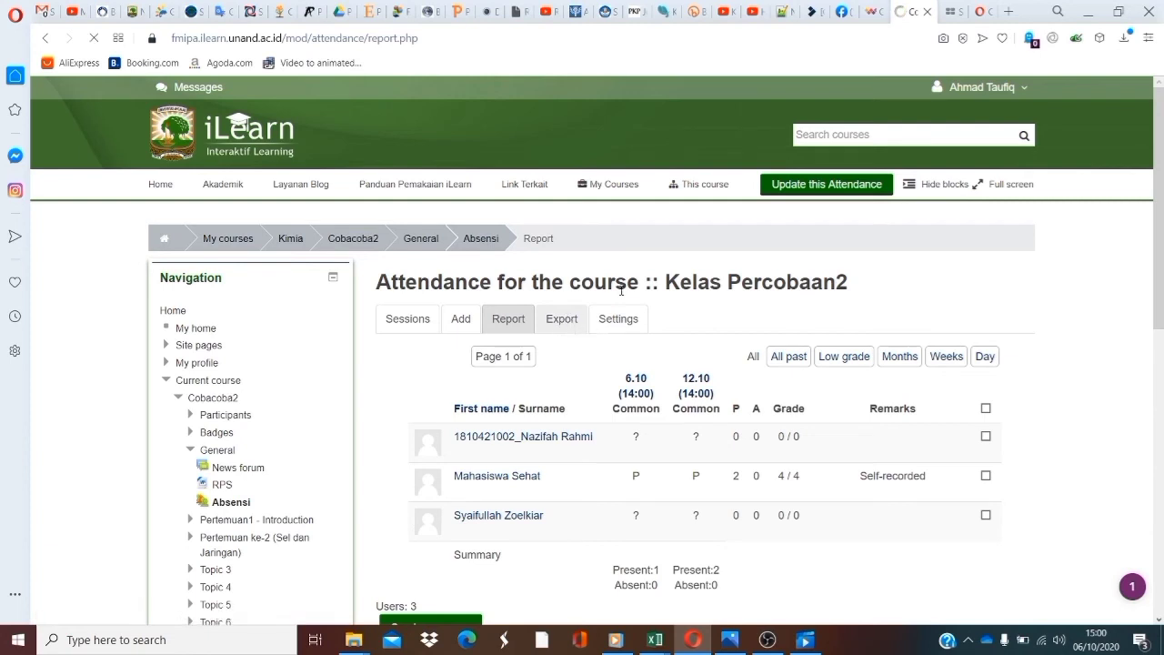
pyautogui.scroll(-1, 561, 361)
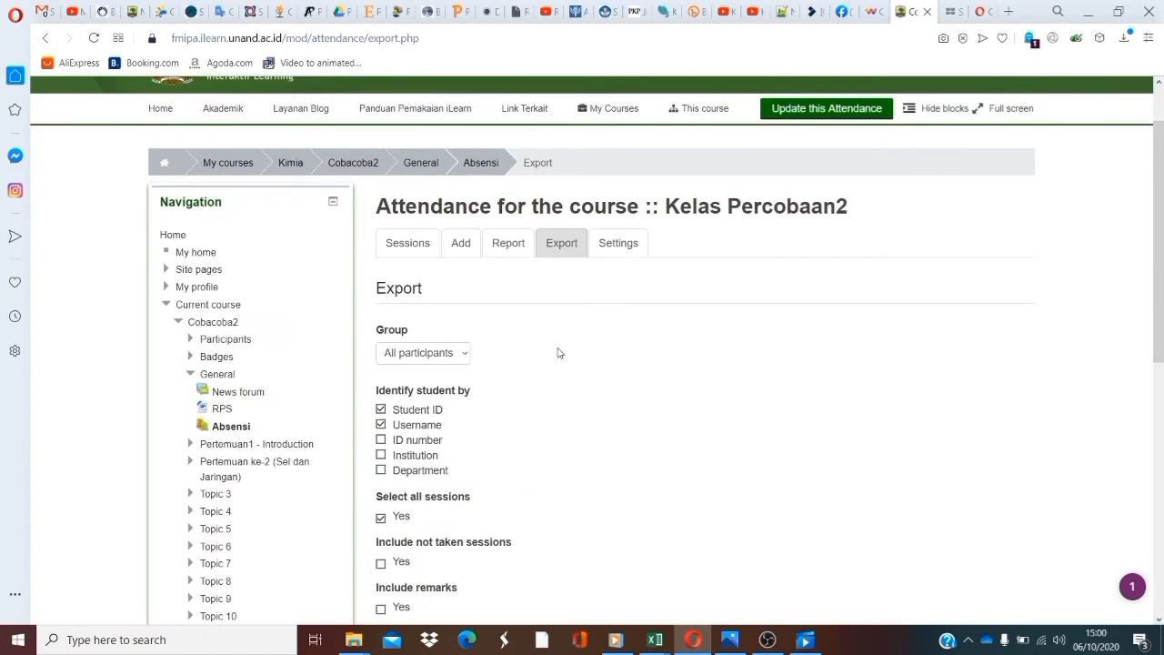
pyautogui.scroll(-1, 564, 334)
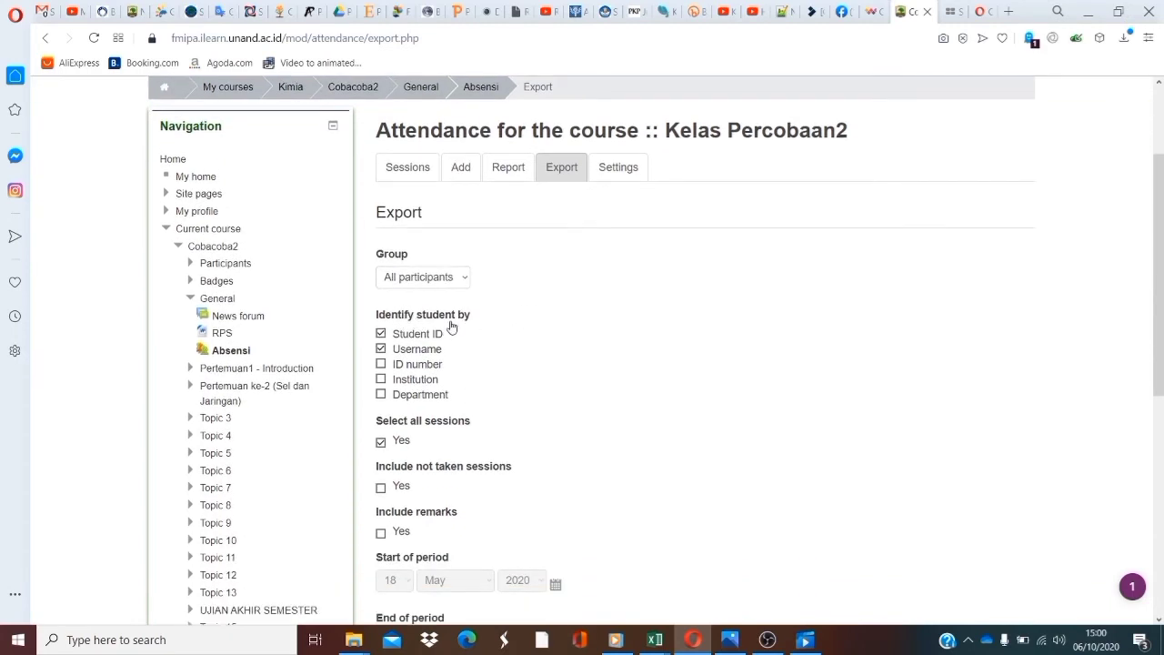
pyautogui.scroll(-1, 450, 331)
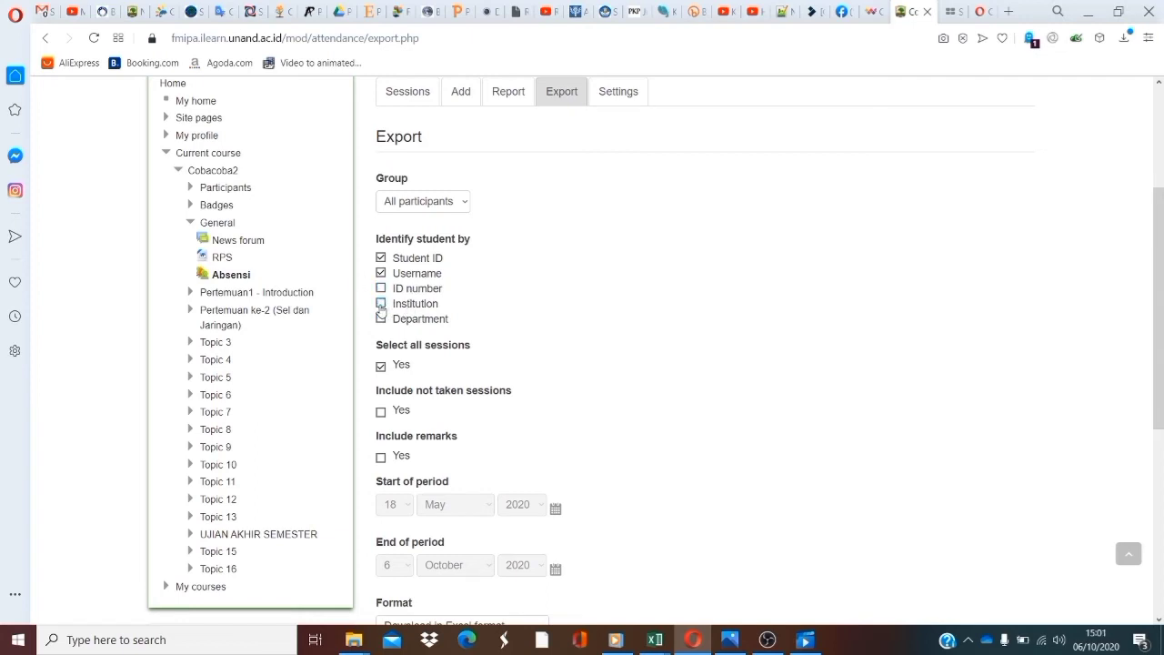
pyautogui.click(381, 307)
pyautogui.click(381, 302)
pyautogui.scroll(-1, 482, 341)
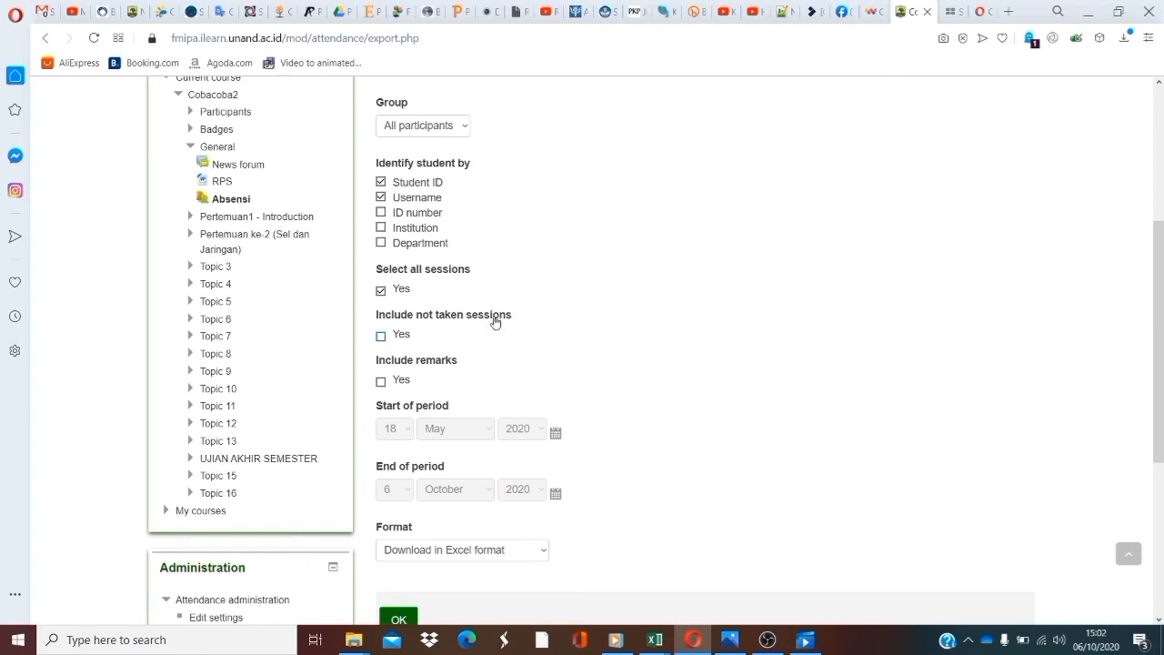
# Export the attendance in Excel format with not-taken sessions and remarks included, and cancel the duplicate download dialog
pyautogui.click(381, 336)
pyautogui.click(394, 382)
pyautogui.scroll(-1, 537, 409)
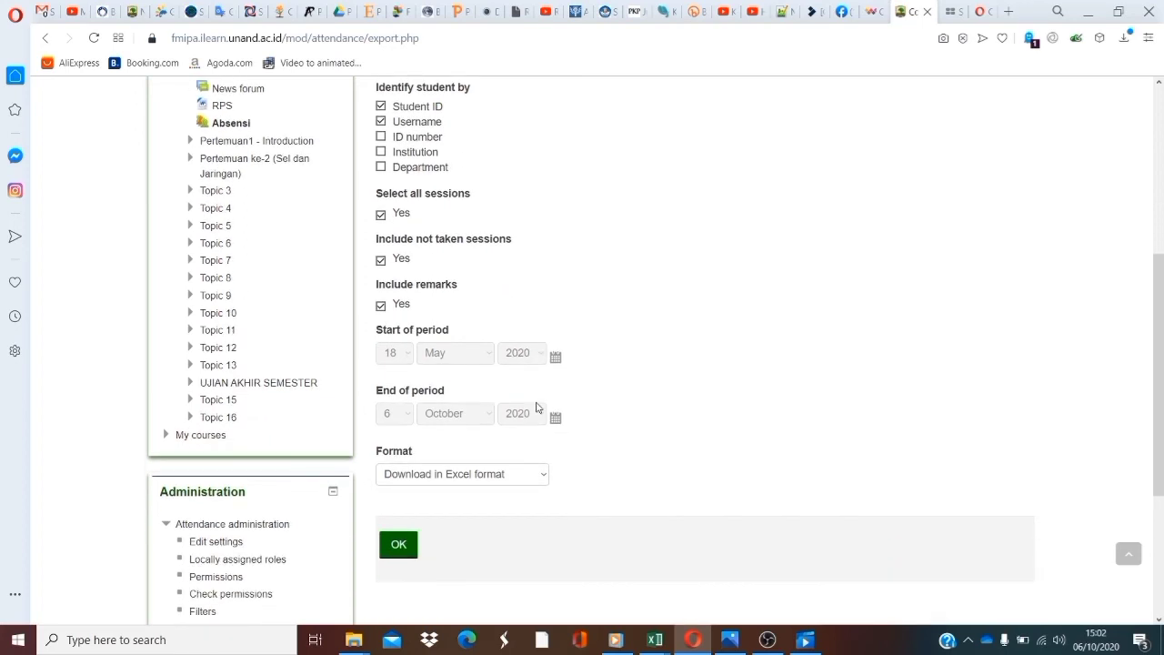
pyautogui.scroll(-1, 537, 408)
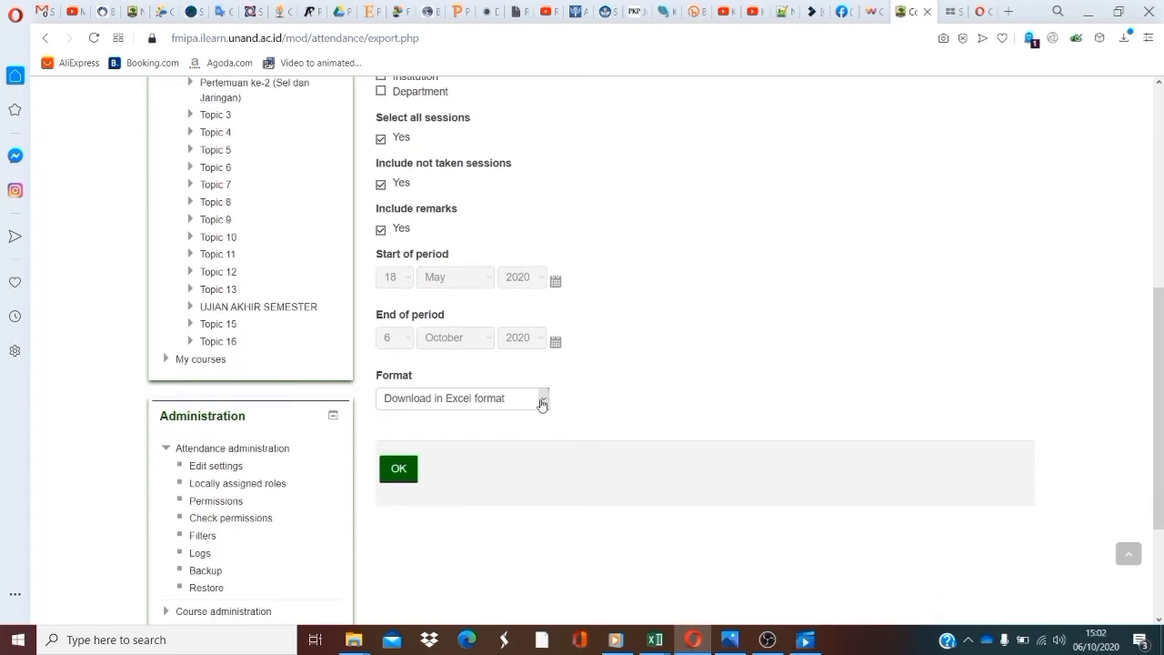
pyautogui.click(510, 401)
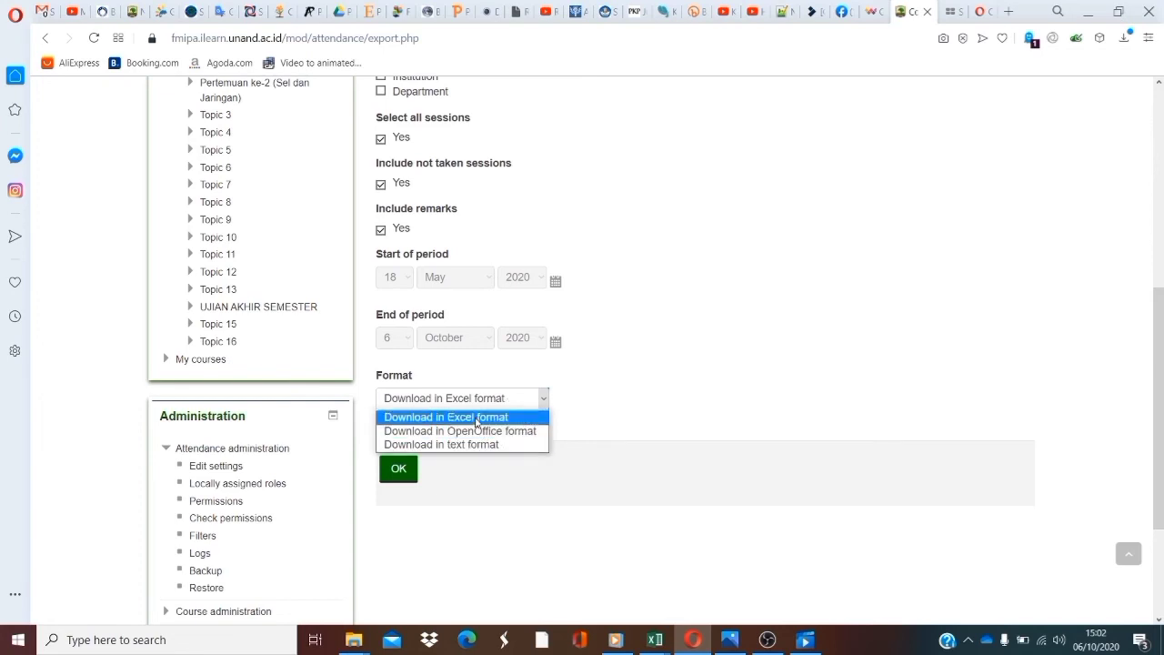
pyautogui.click(476, 420)
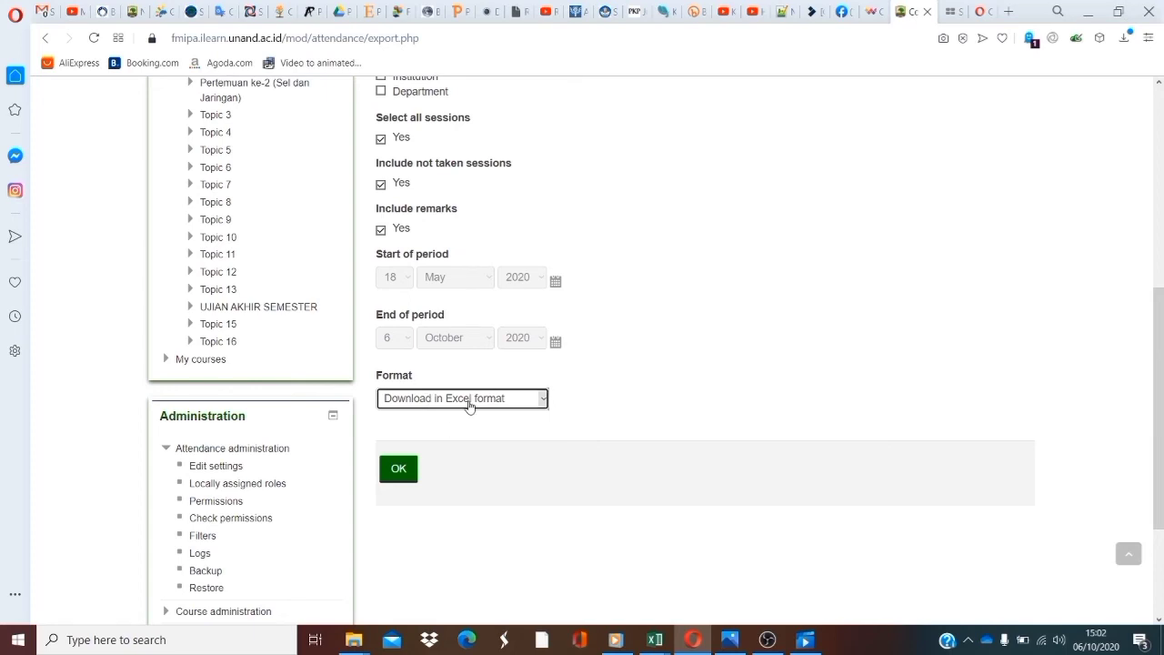
pyautogui.click(402, 477)
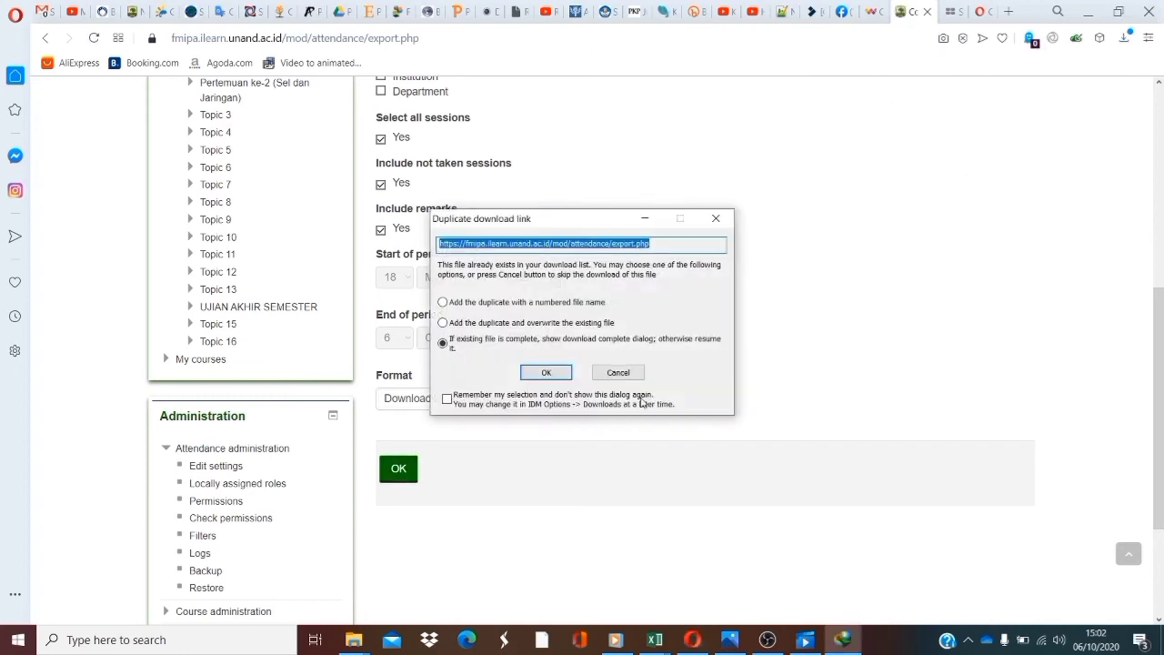
pyautogui.click(618, 372)
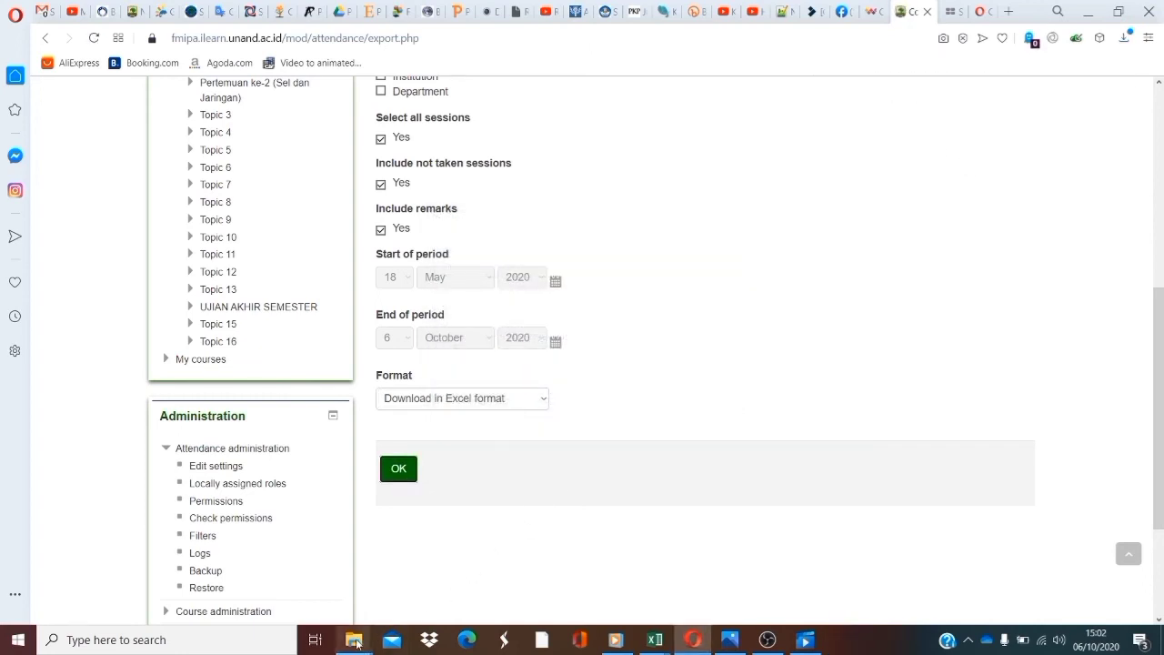
pyautogui.moveTo(355, 642)
pyautogui.click(417, 568)
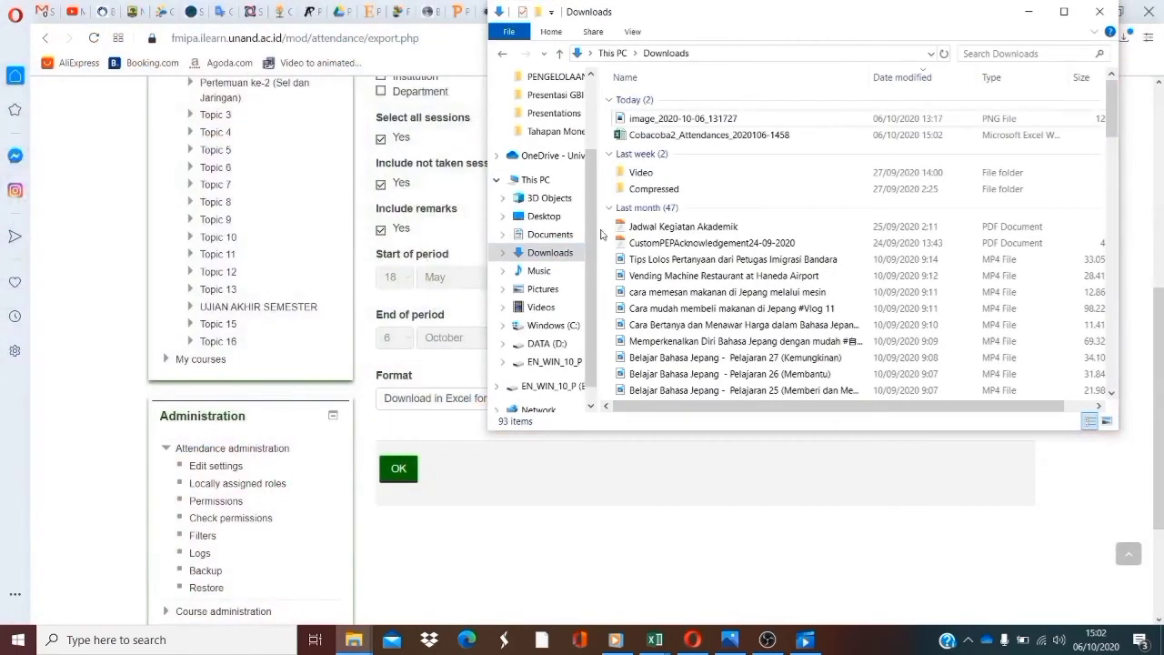
pyautogui.click(789, 139)
pyautogui.doubleClick(789, 135)
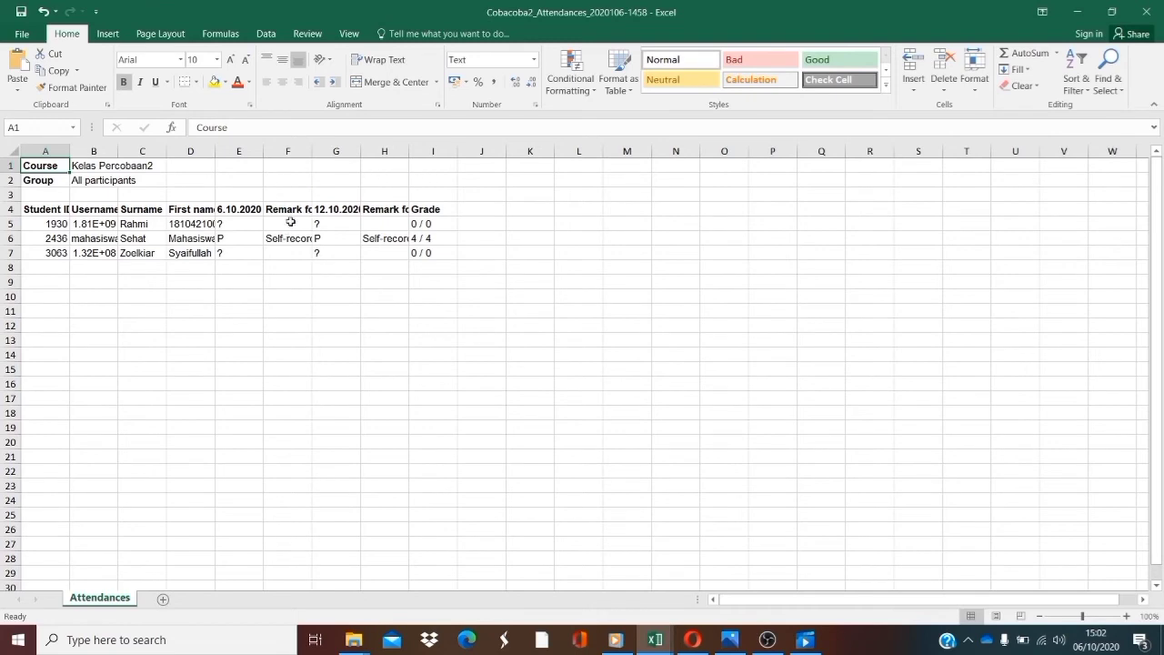
# Fit columns E and F to their contents and check the 6.10.2020 session column together with its remark column
pyautogui.doubleClick(263, 152)
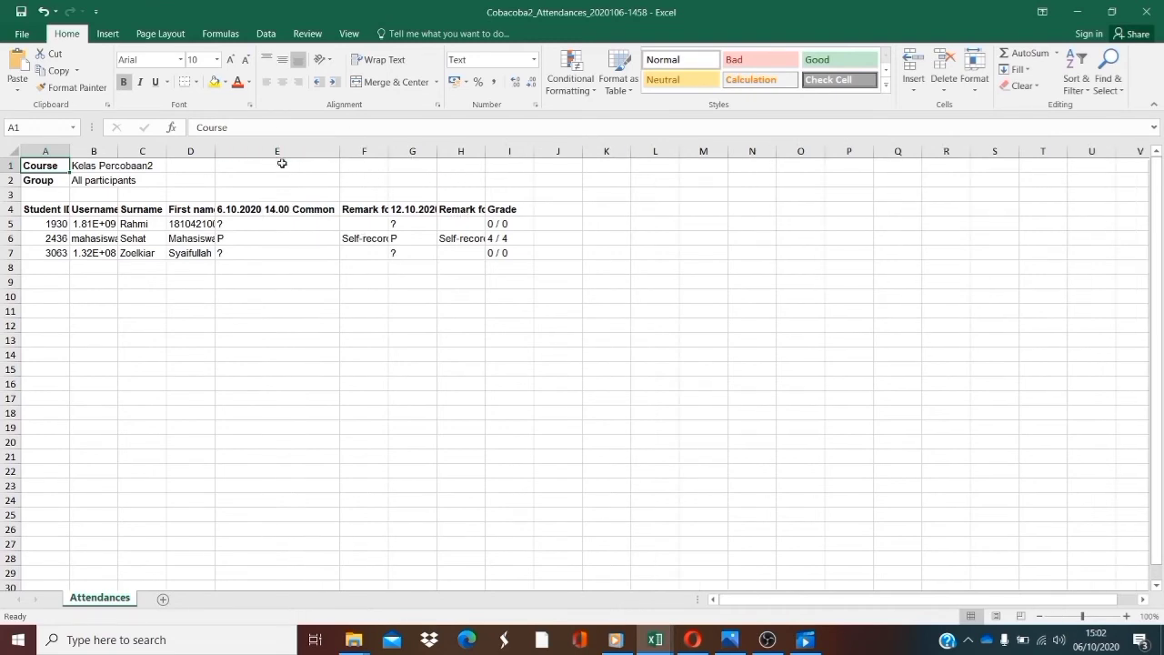
pyautogui.doubleClick(387, 151)
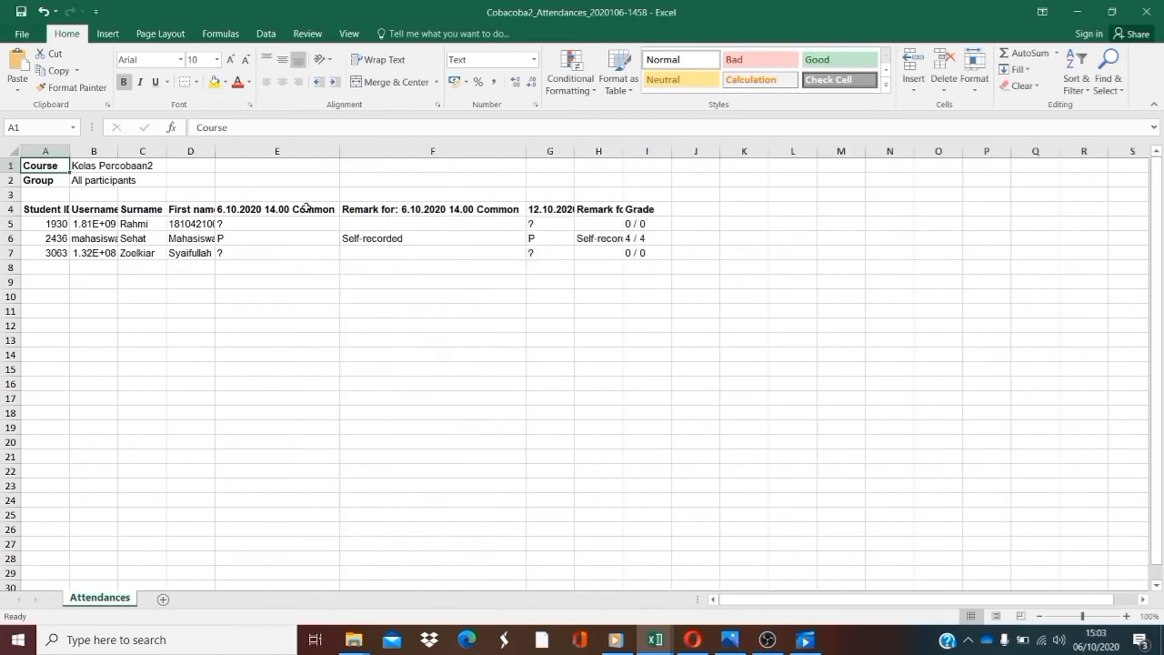
pyautogui.click(277, 151)
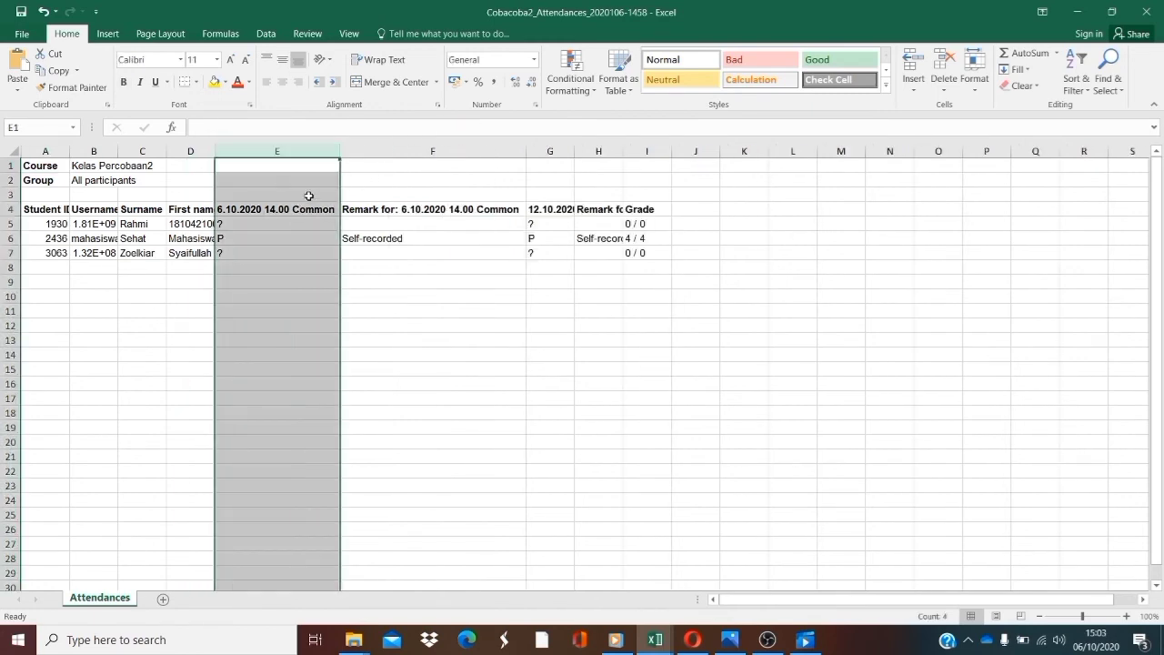
pyautogui.moveTo(317, 151); pyautogui.dragTo(391, 153)
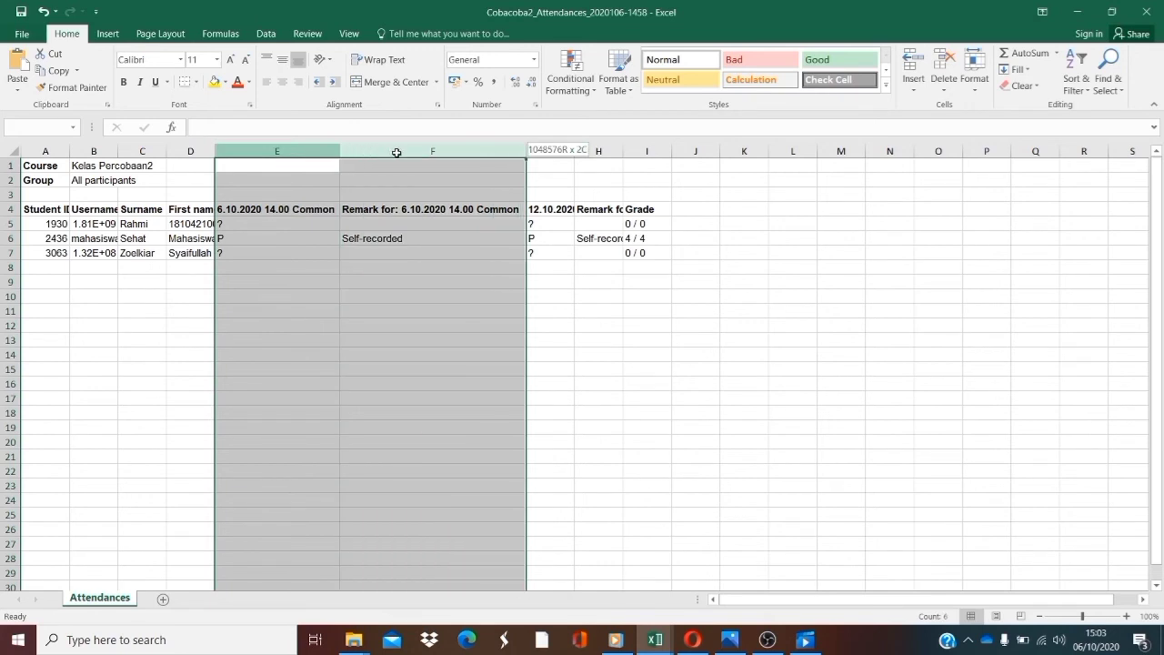
pyautogui.click(384, 252)
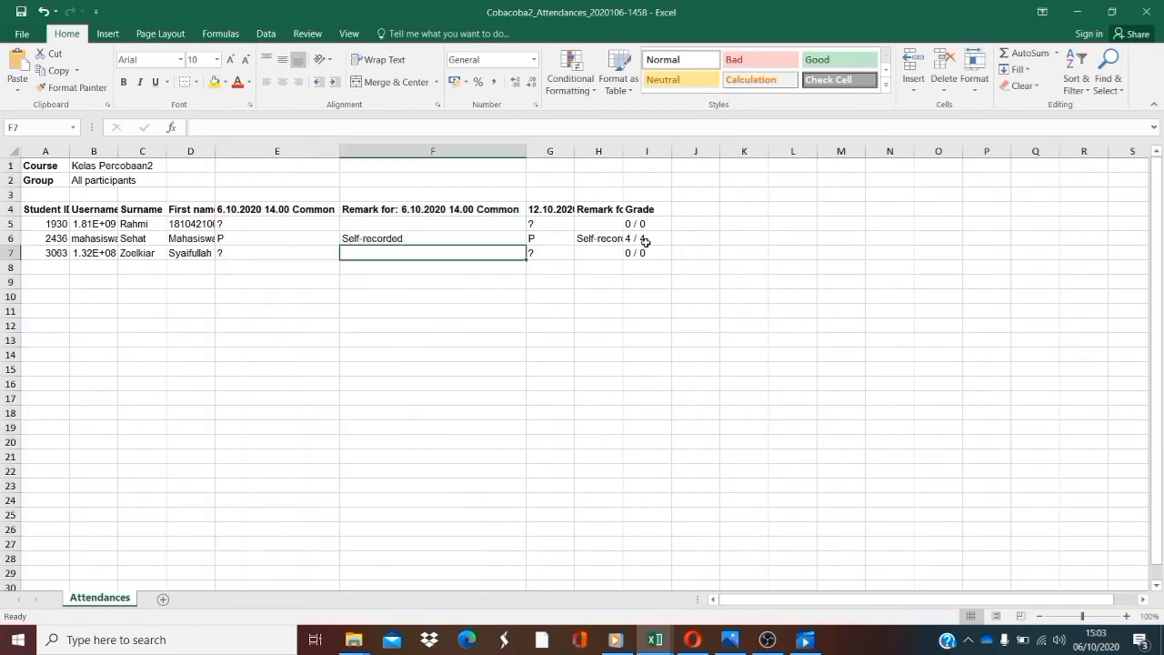
# Examine the Grade column entries and the headings of the 6.10.2020 and 12.10.2020 sessions
pyautogui.click(646, 151)
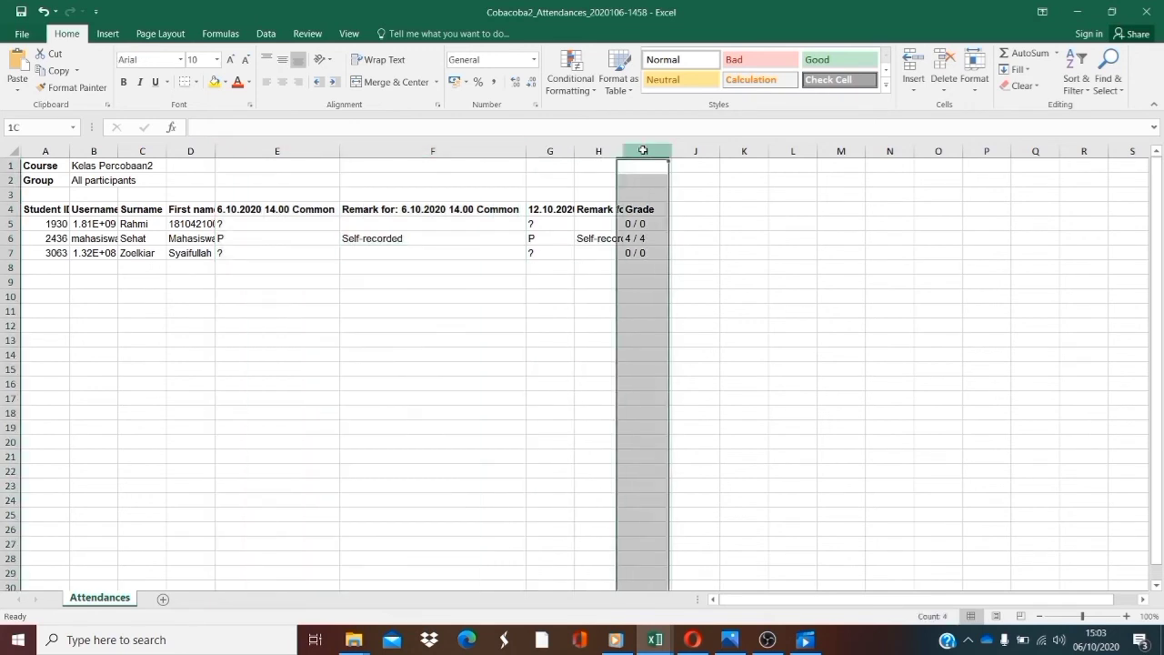
pyautogui.click(646, 209)
pyautogui.moveTo(646, 209); pyautogui.dragTo(647, 253)
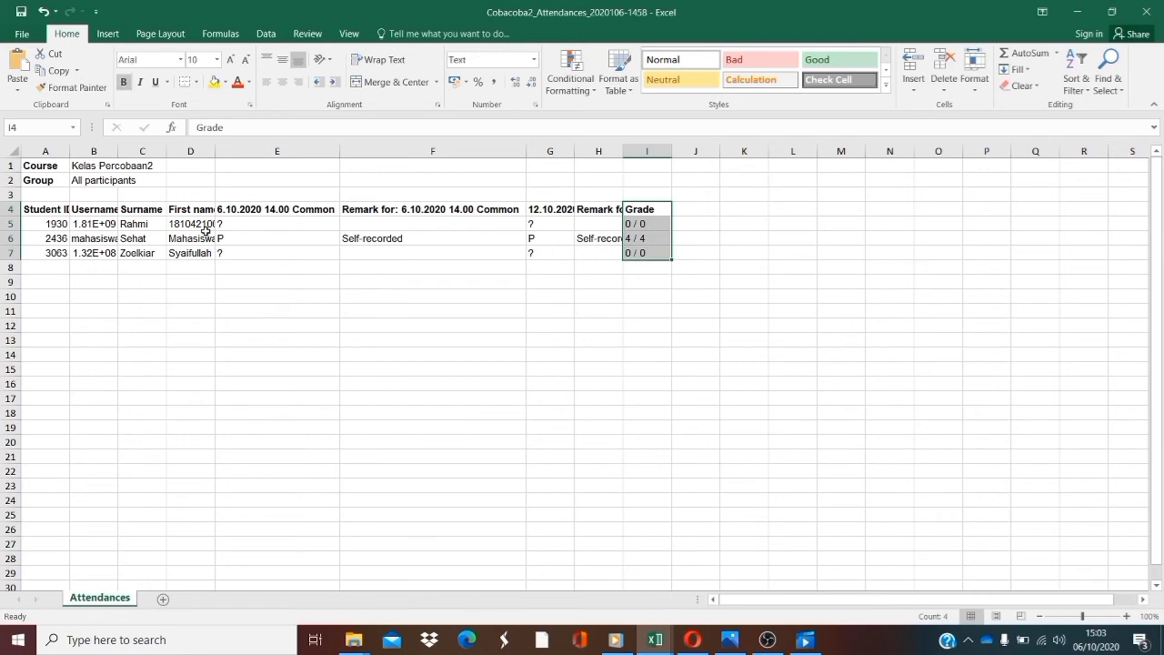
pyautogui.click(280, 209)
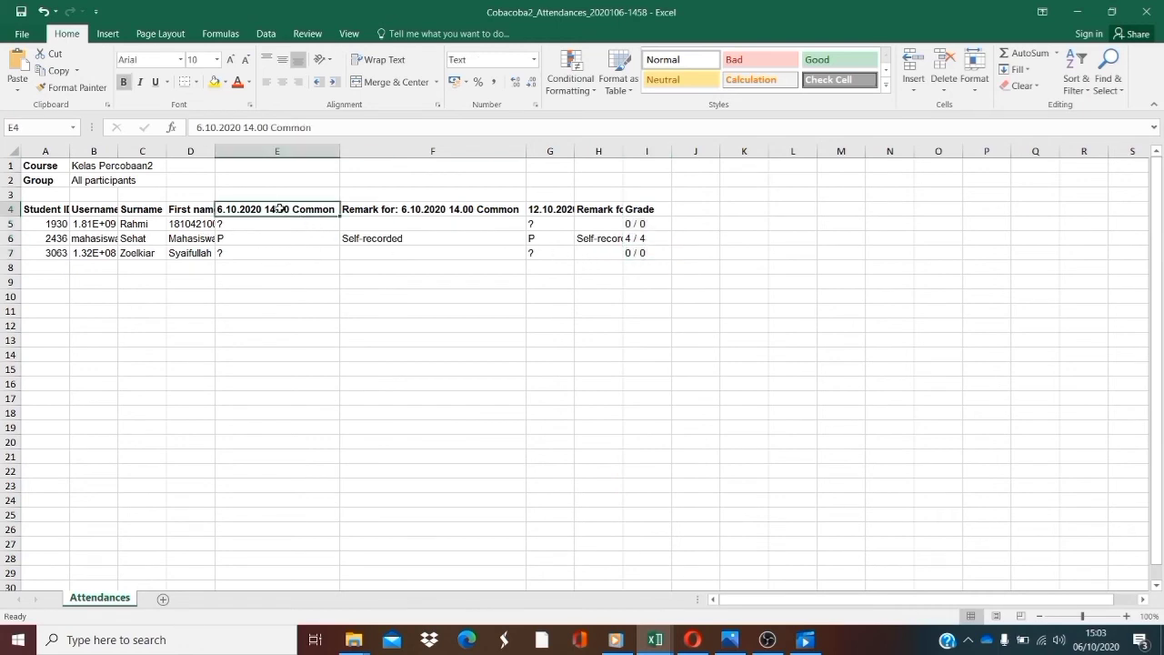
pyautogui.click(557, 210)
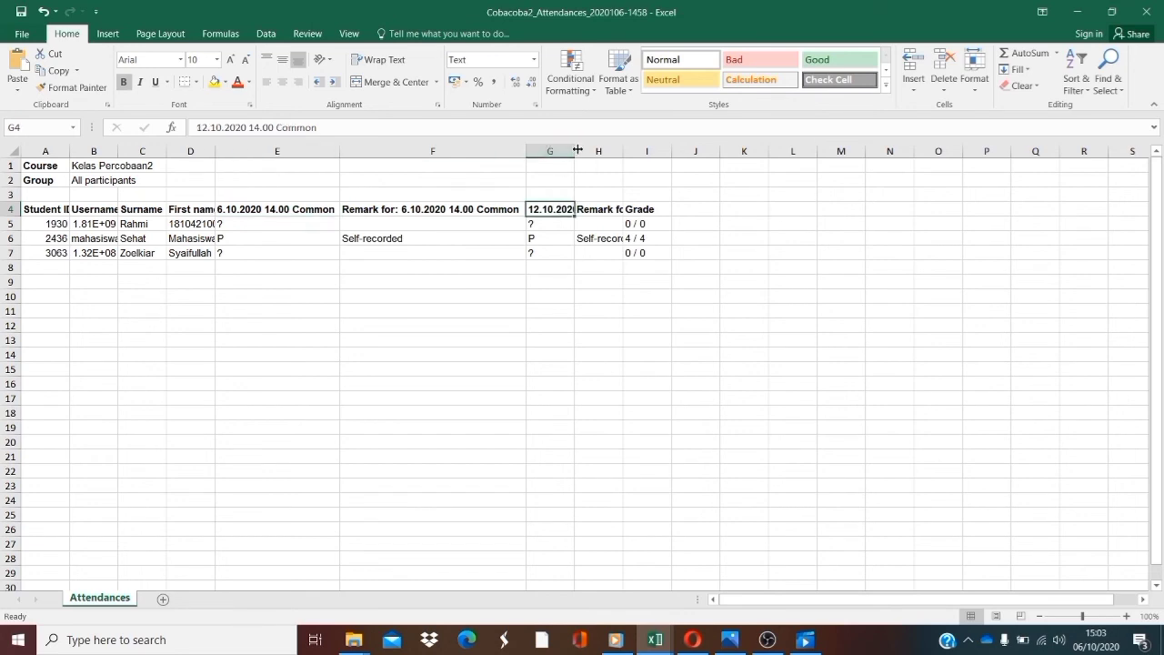
# Widen the 12.10.2020 session column and hide the remark columns F and H of both sessions
pyautogui.moveTo(579, 151); pyautogui.dragTo(614, 151)
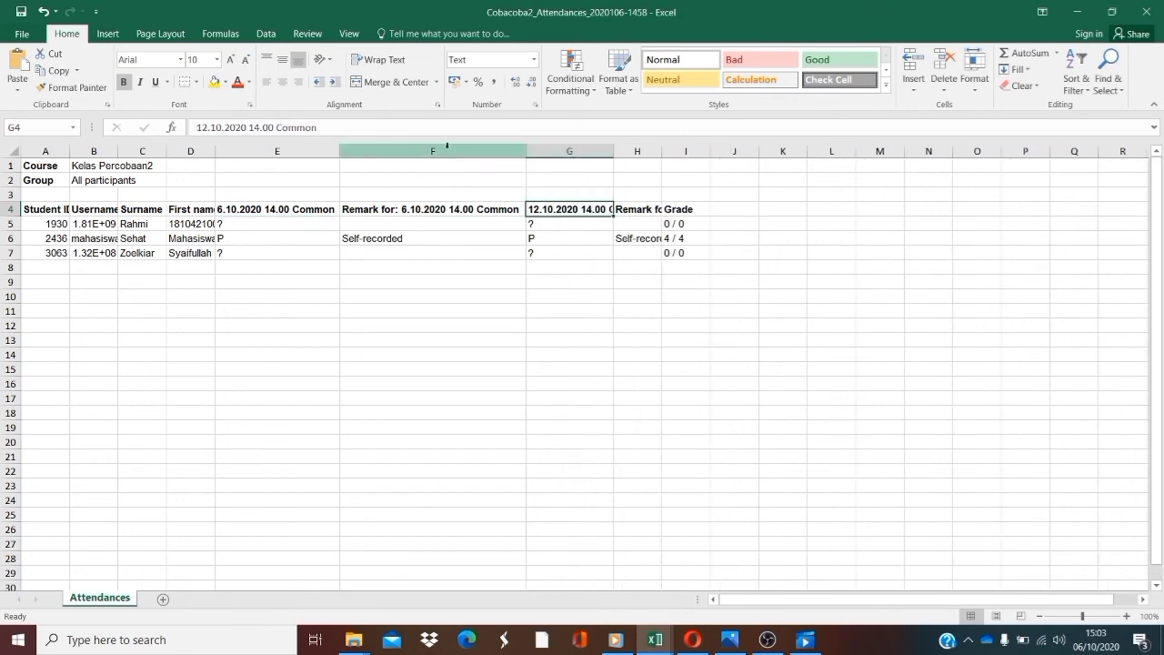
pyautogui.click(446, 146)
pyautogui.rightClick(443, 151)
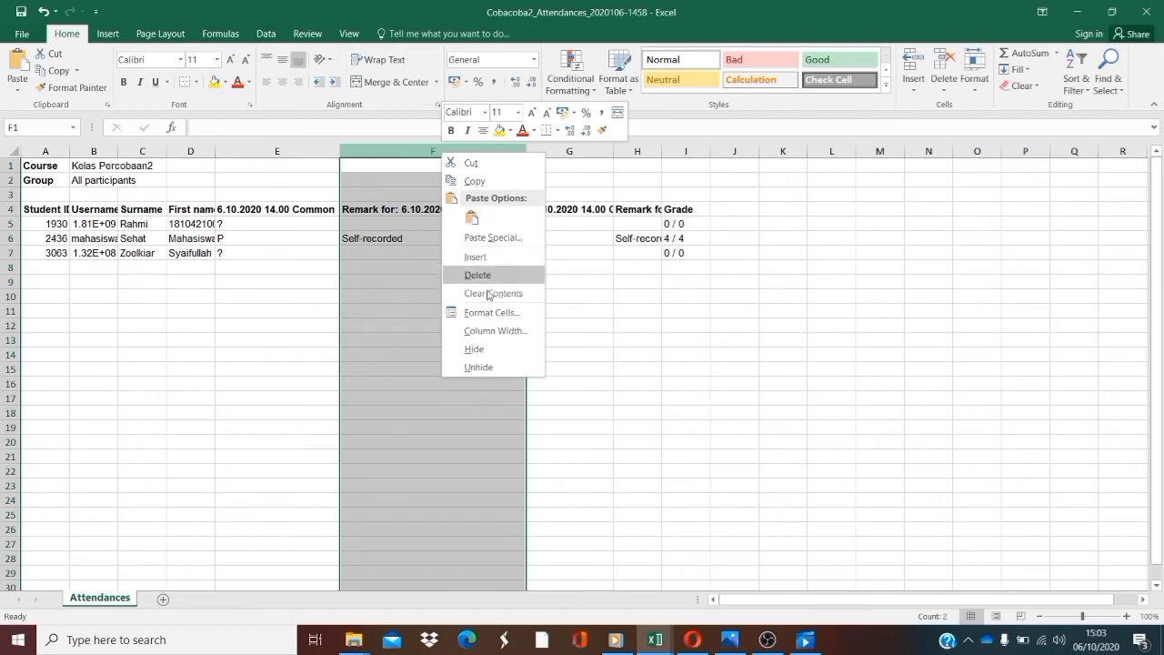
pyautogui.click(490, 350)
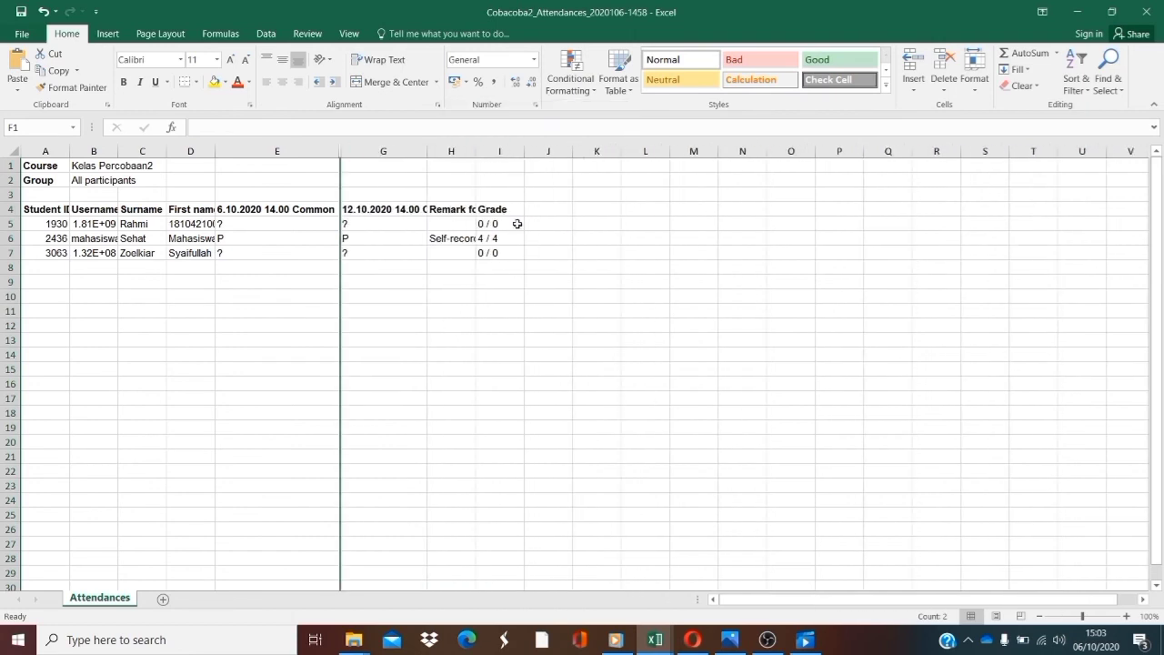
pyautogui.rightClick(452, 151)
pyautogui.click(483, 345)
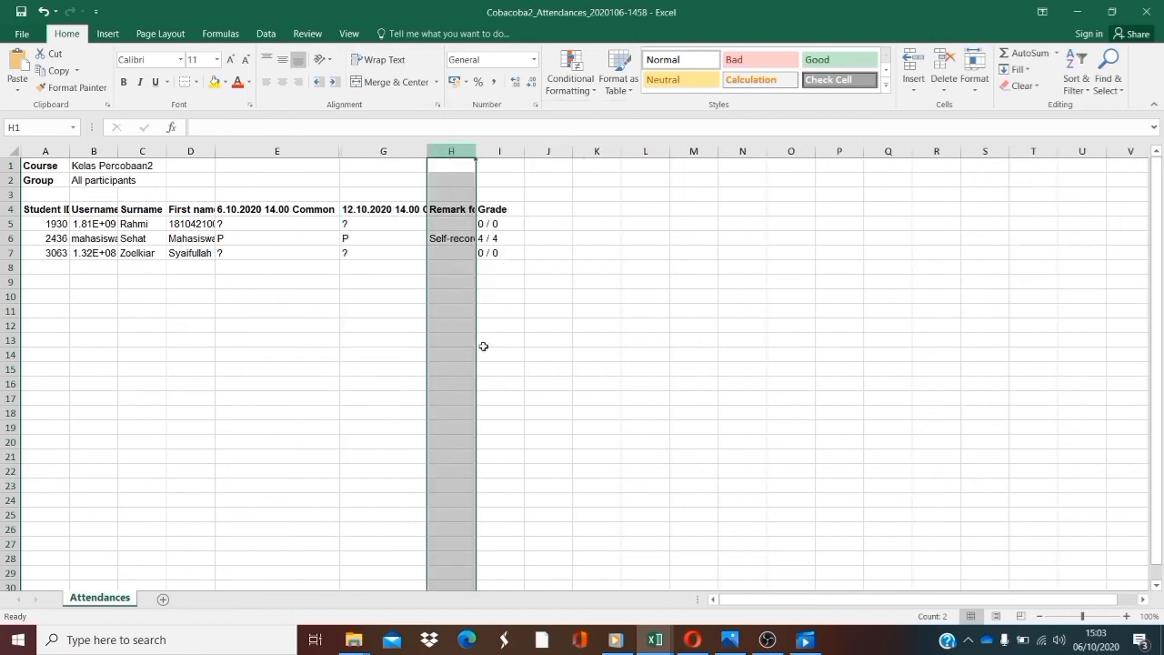
# Unhide the remark column for the 6.10.2020 session and hide it again
pyautogui.doubleClick(340, 151)
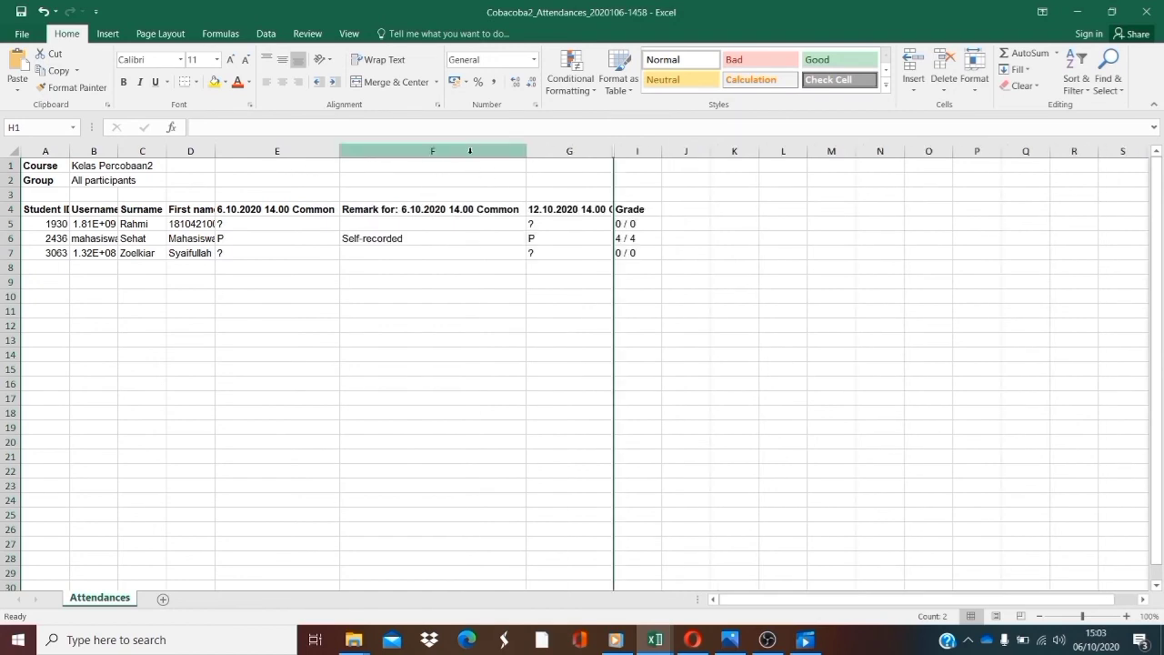
pyautogui.rightClick(467, 152)
pyautogui.press('Escape')
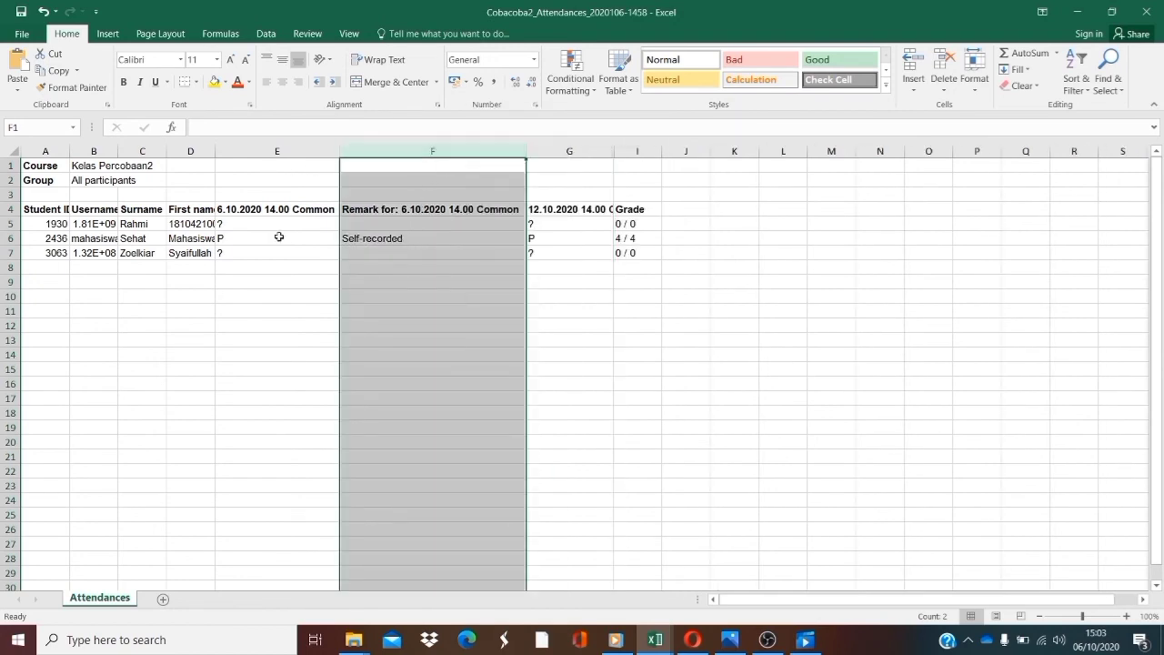
pyautogui.rightClick(430, 152)
pyautogui.press('Escape')
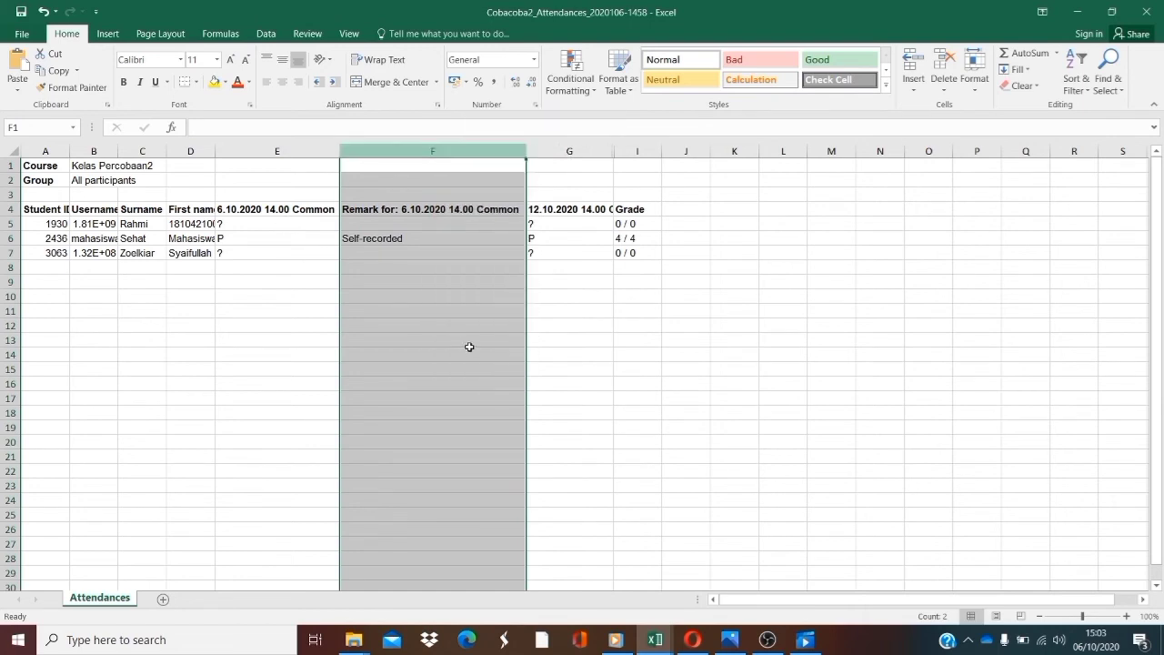
pyautogui.hotkey('ctrl', '0')
# Check the student marked P for the 6.10.2020 session, and fit the Student ID, Username and First name columns to their contents
pyautogui.click(244, 218)
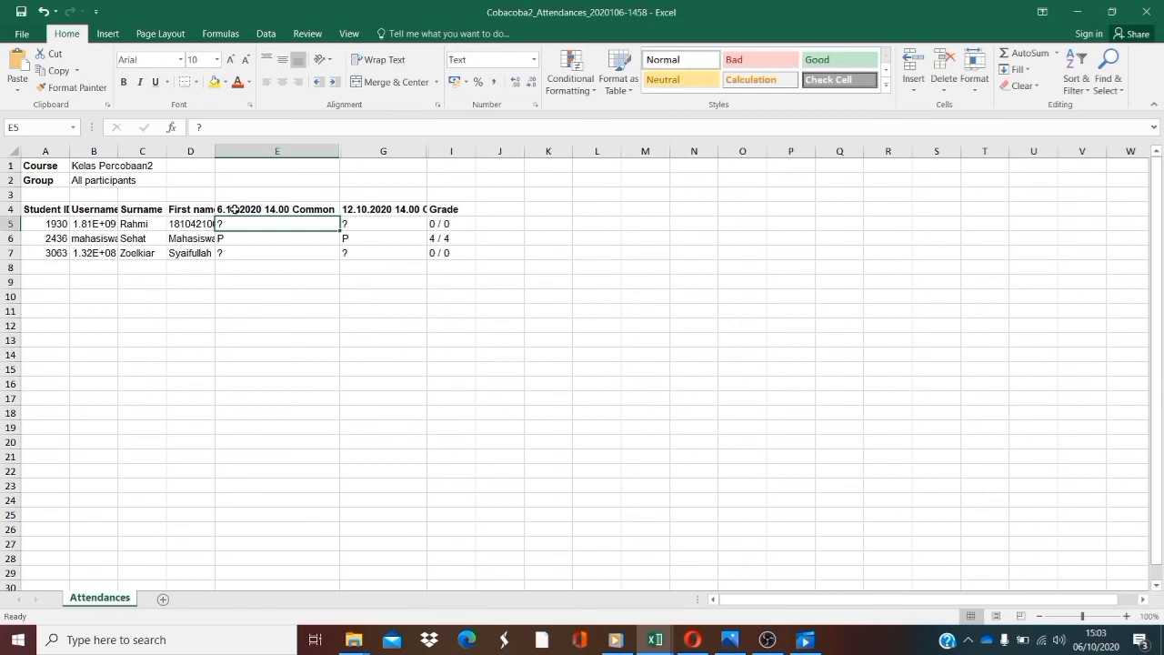
pyautogui.click(235, 210)
pyautogui.click(234, 239)
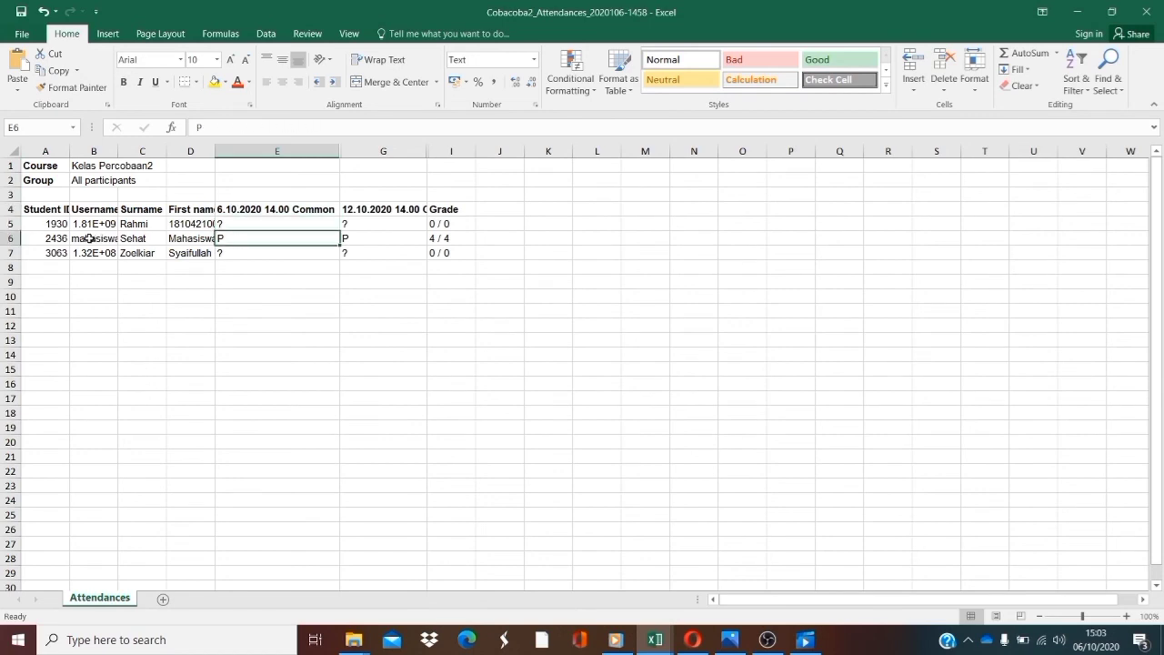
pyautogui.click(89, 239)
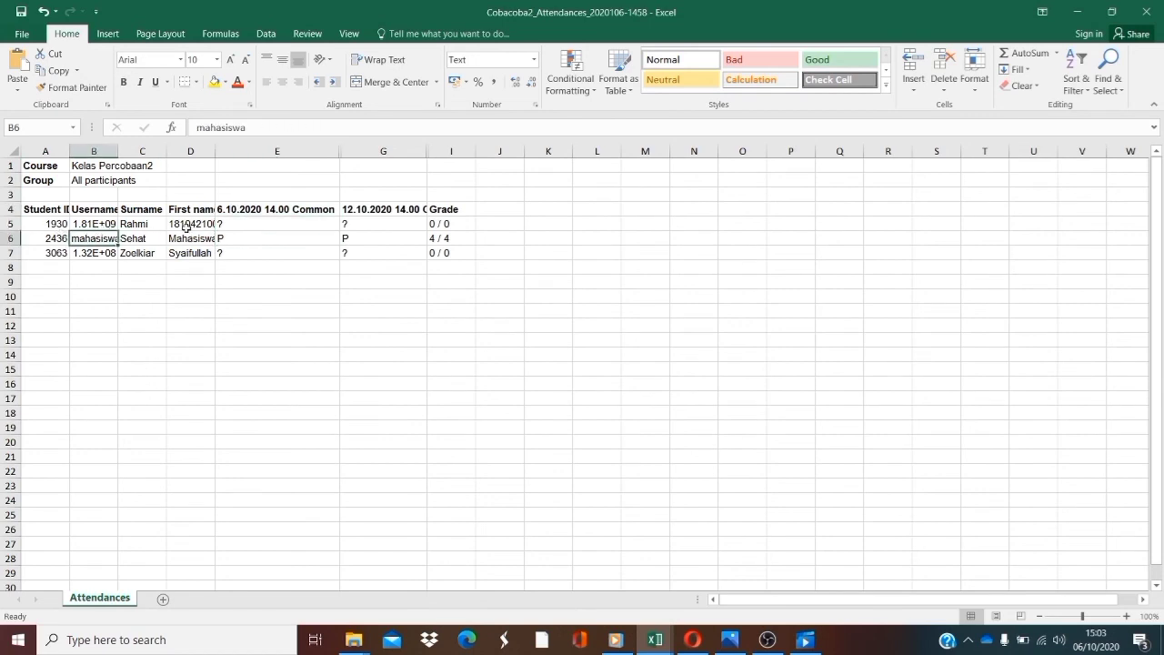
pyautogui.doubleClick(70, 151)
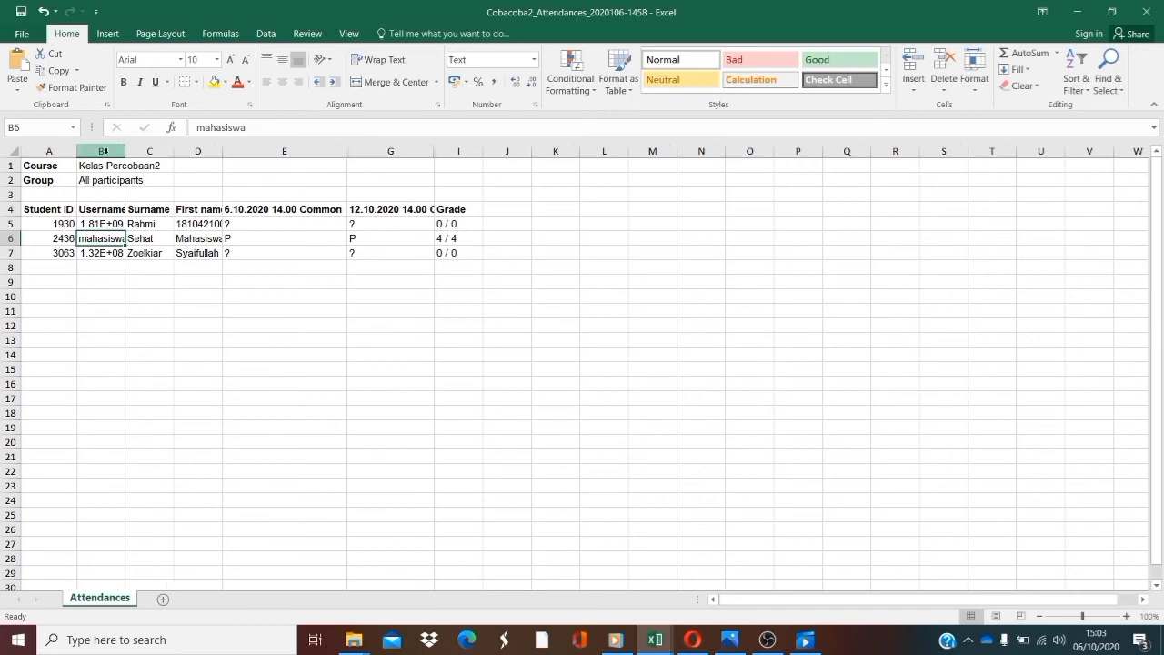
pyautogui.doubleClick(125, 151)
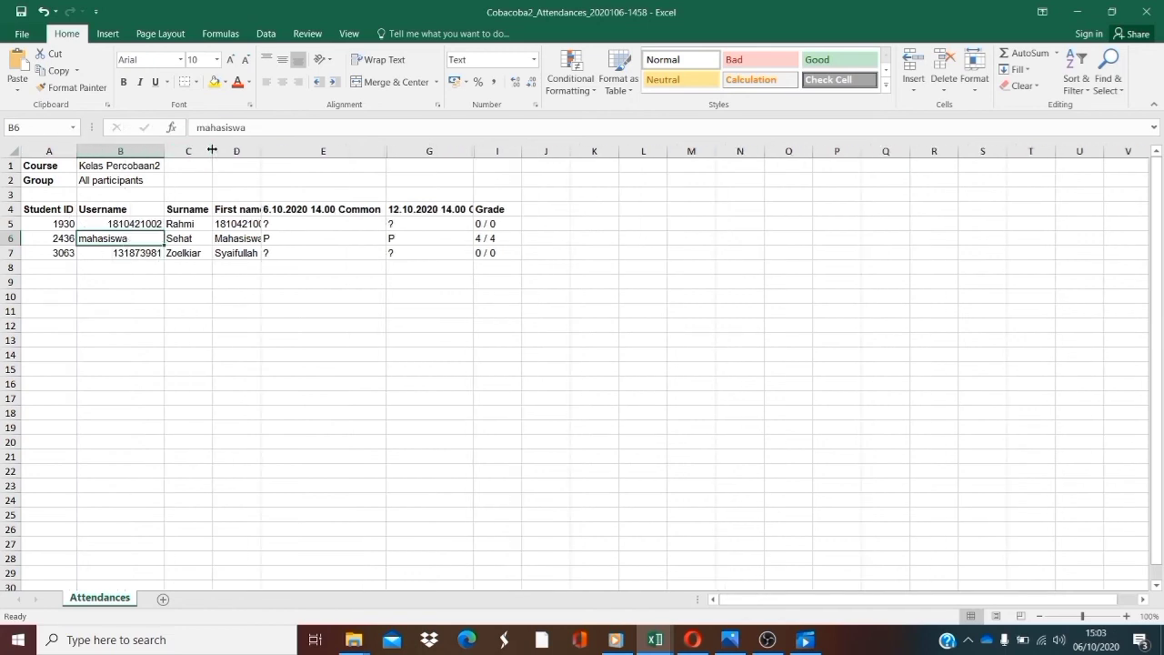
pyautogui.doubleClick(261, 151)
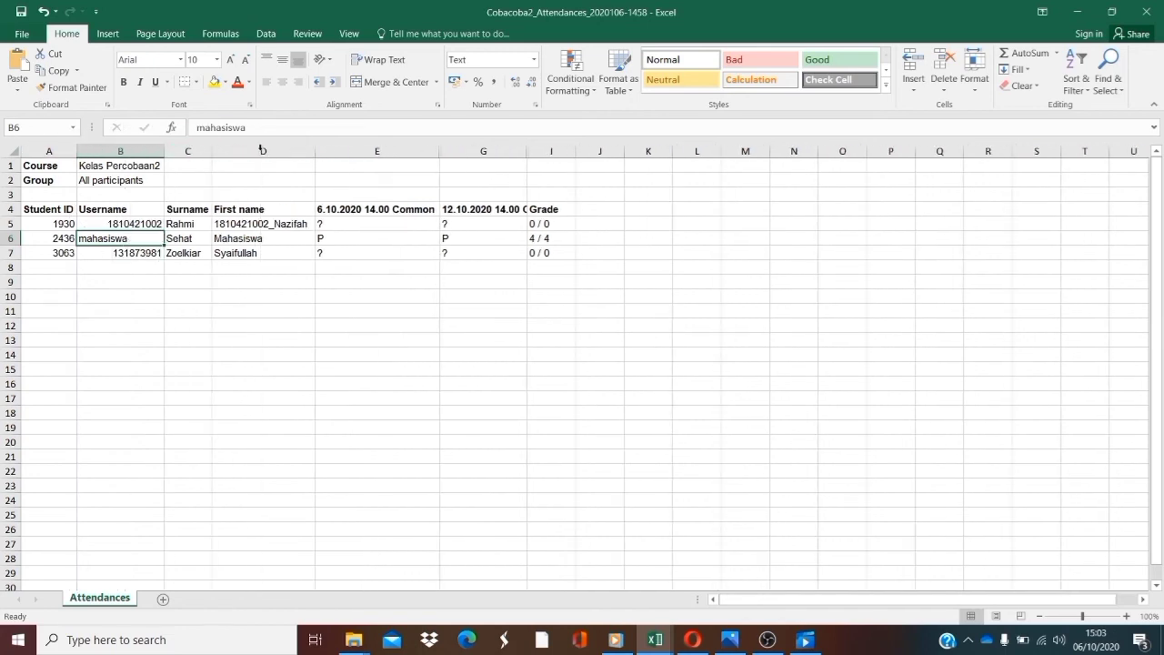
# Review the headings from Student ID through the 6.10.2020 session, and highlight row 6 to examine that student's attendance
pyautogui.click(47, 209)
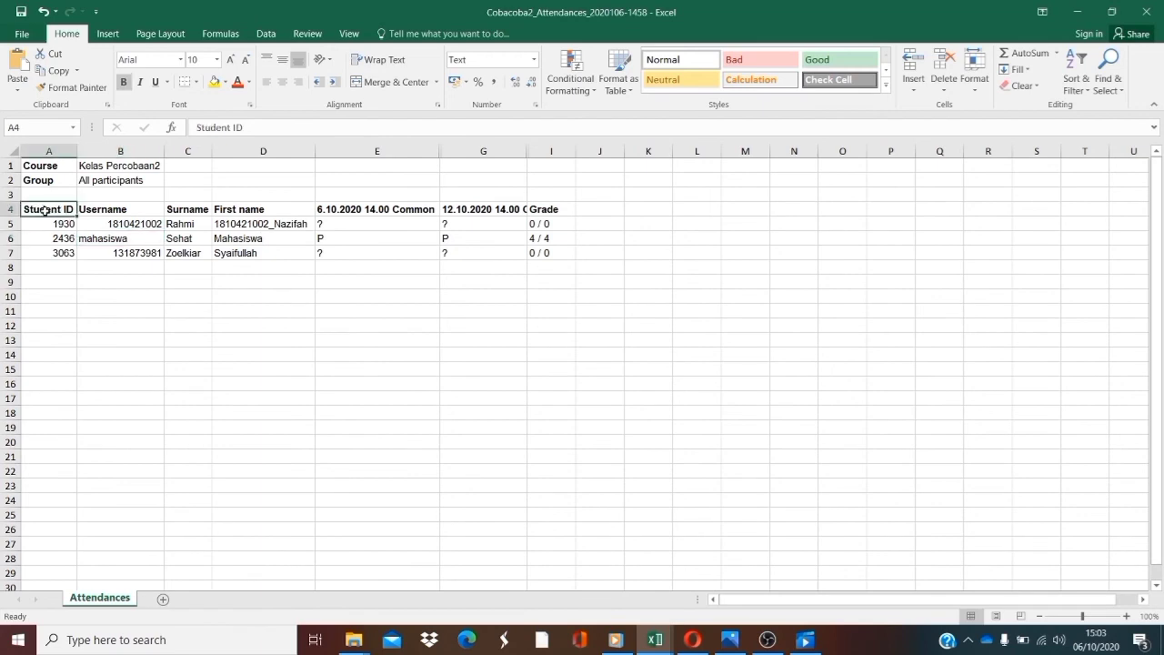
pyautogui.click(129, 210)
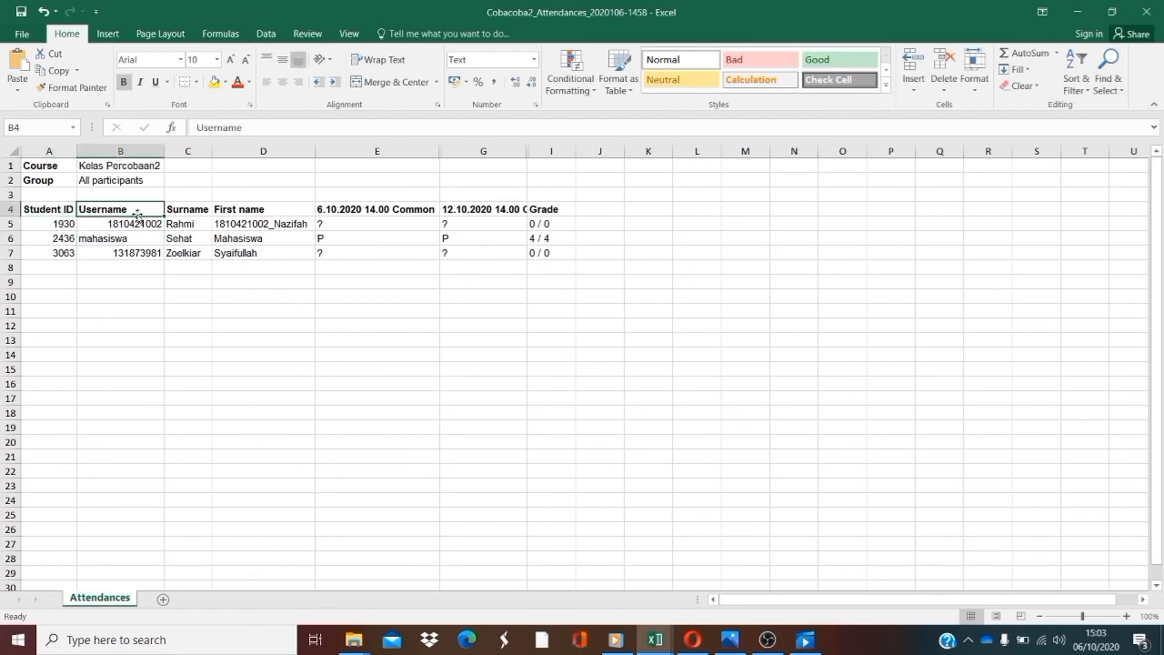
pyautogui.click(188, 210)
pyautogui.click(248, 209)
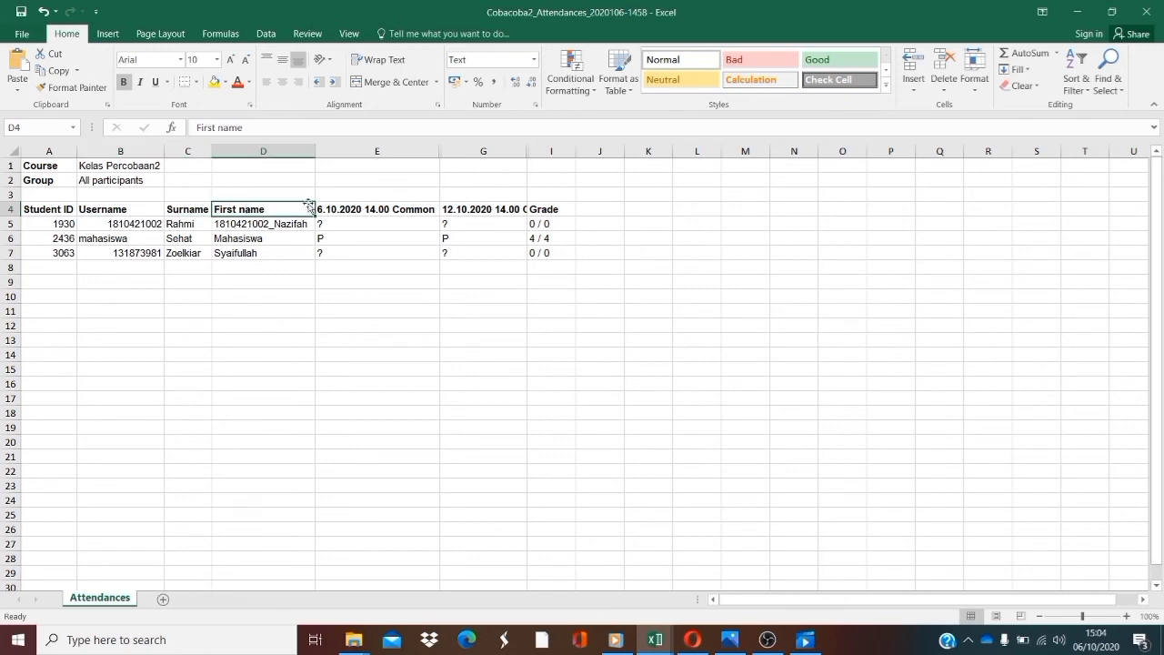
pyautogui.click(378, 210)
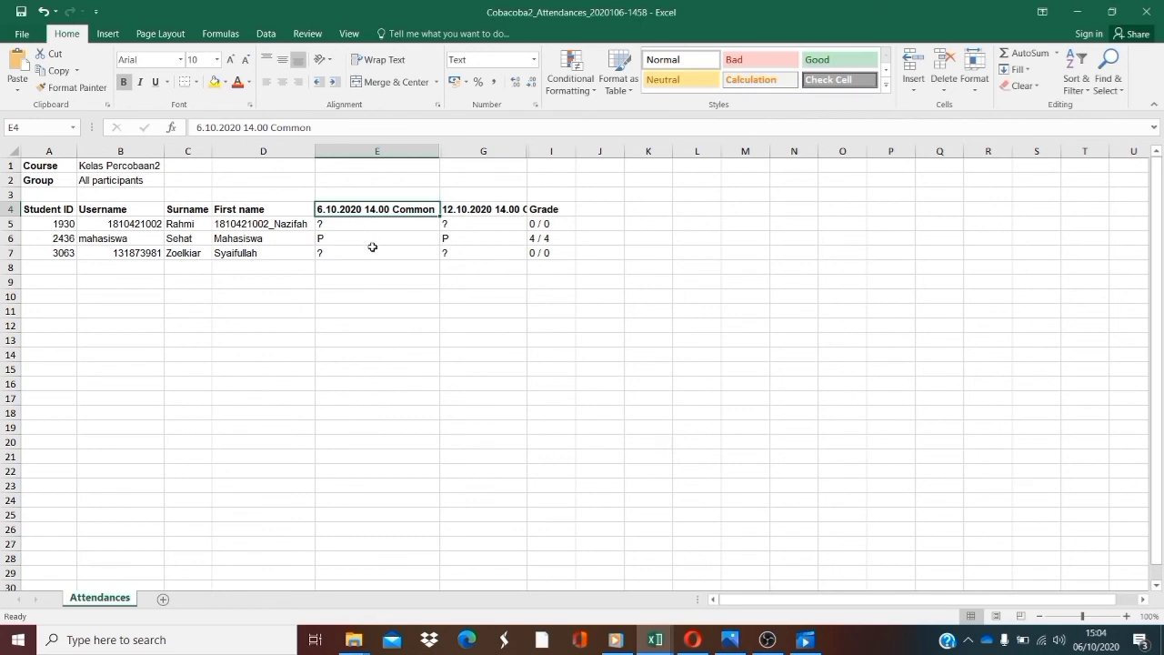
pyautogui.click(9, 238)
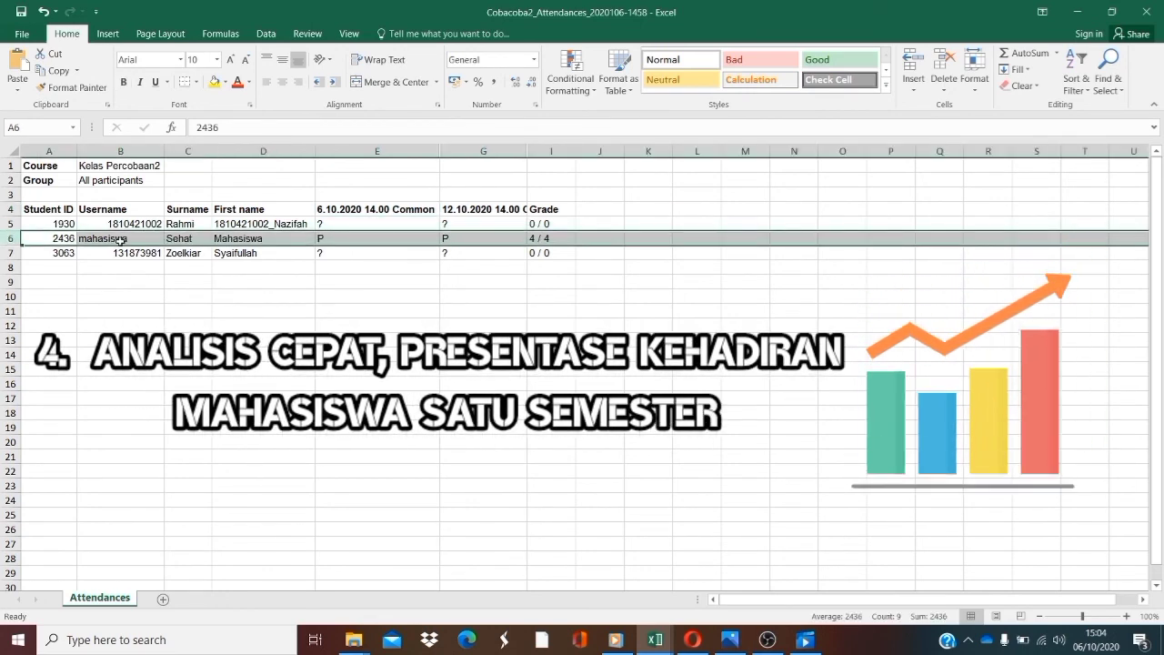
# Examine the row 6 student's attendance marks for the 6.10.2020 and 12.10.2020 sessions and the resulting grade
pyautogui.click(389, 238)
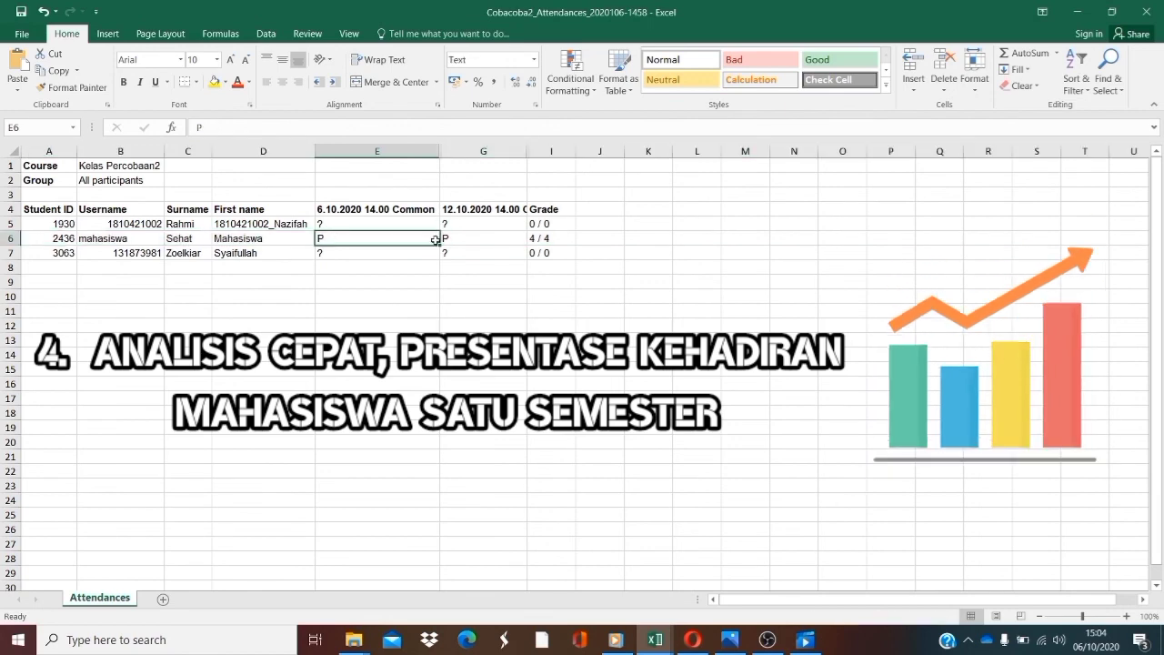
pyautogui.press('Right')
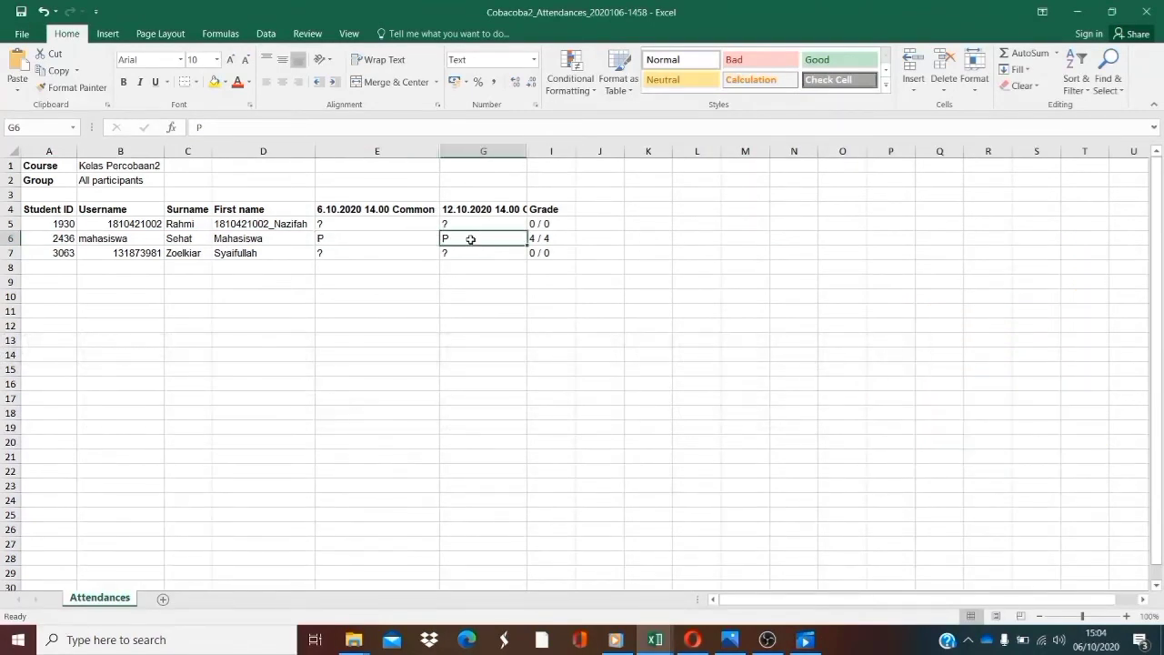
pyautogui.click(394, 237)
pyautogui.click(470, 237)
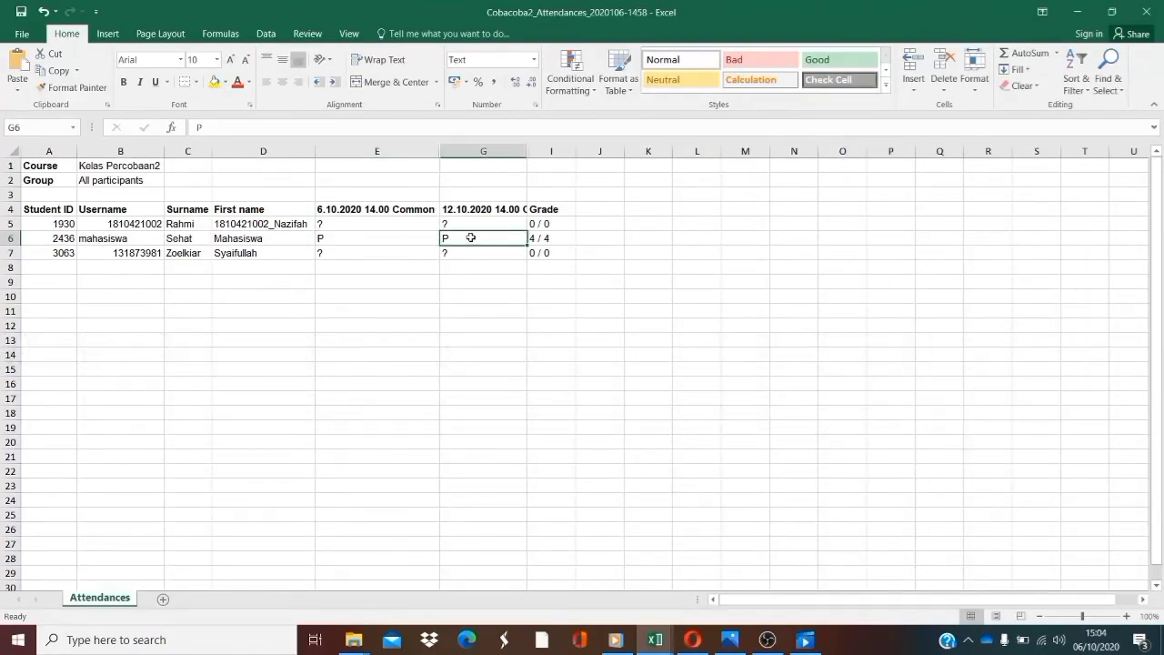
pyautogui.click(543, 237)
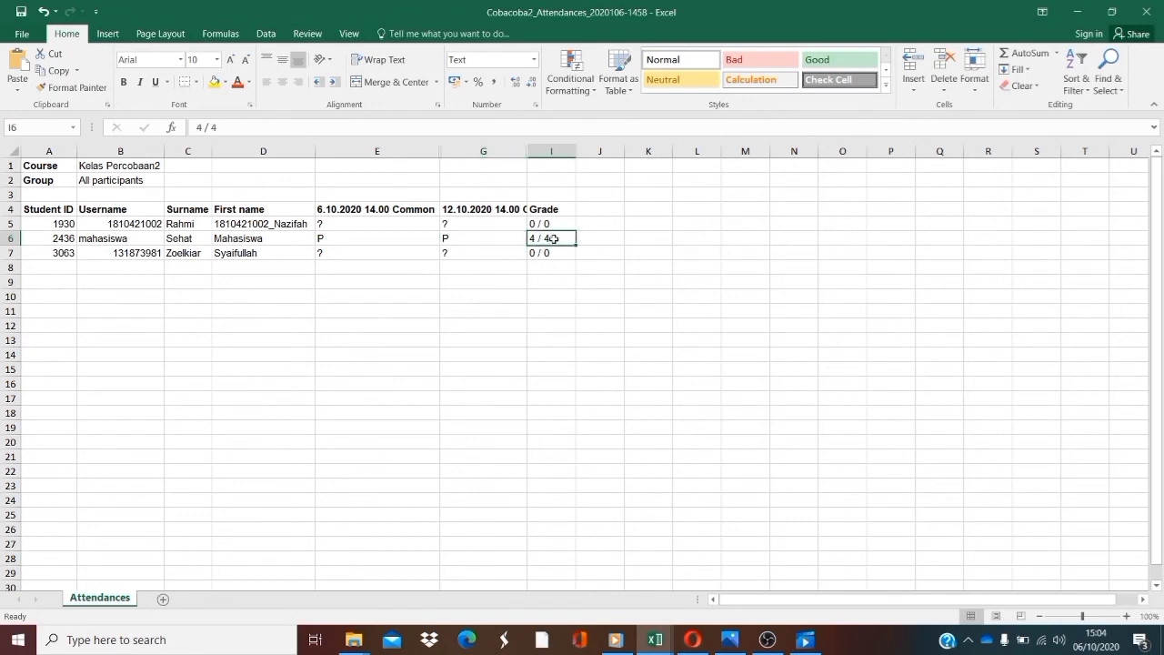
pyautogui.click(391, 239)
pyautogui.click(552, 237)
# Review the row 4 headings from the 6.10.2020 session to Grade and the empty columns beyond, and recheck the row 6 grade
pyautogui.click(354, 210)
pyautogui.click(493, 210)
pyautogui.click(564, 211)
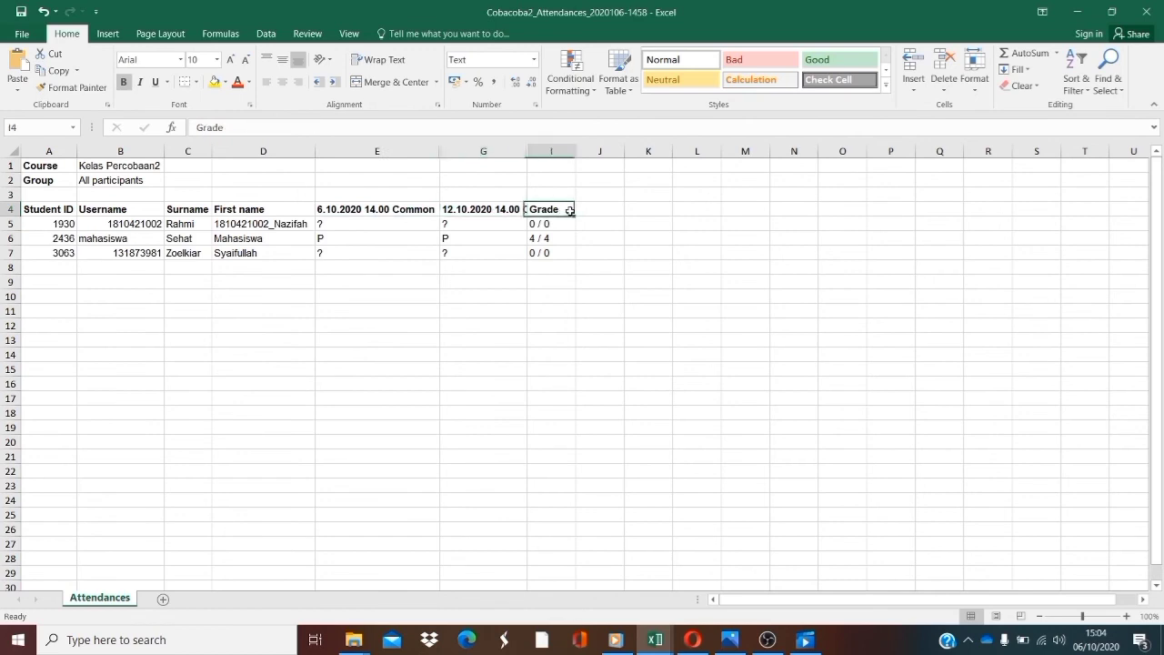
pyautogui.click(627, 212)
pyautogui.click(634, 210)
pyautogui.click(701, 210)
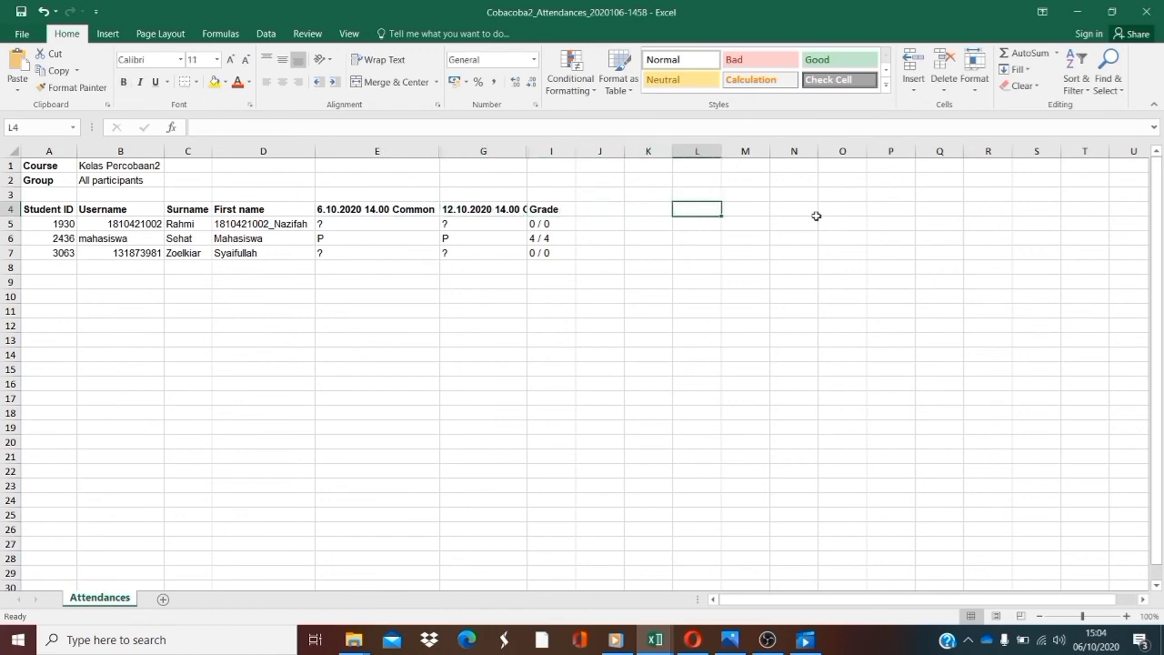
pyautogui.click(557, 240)
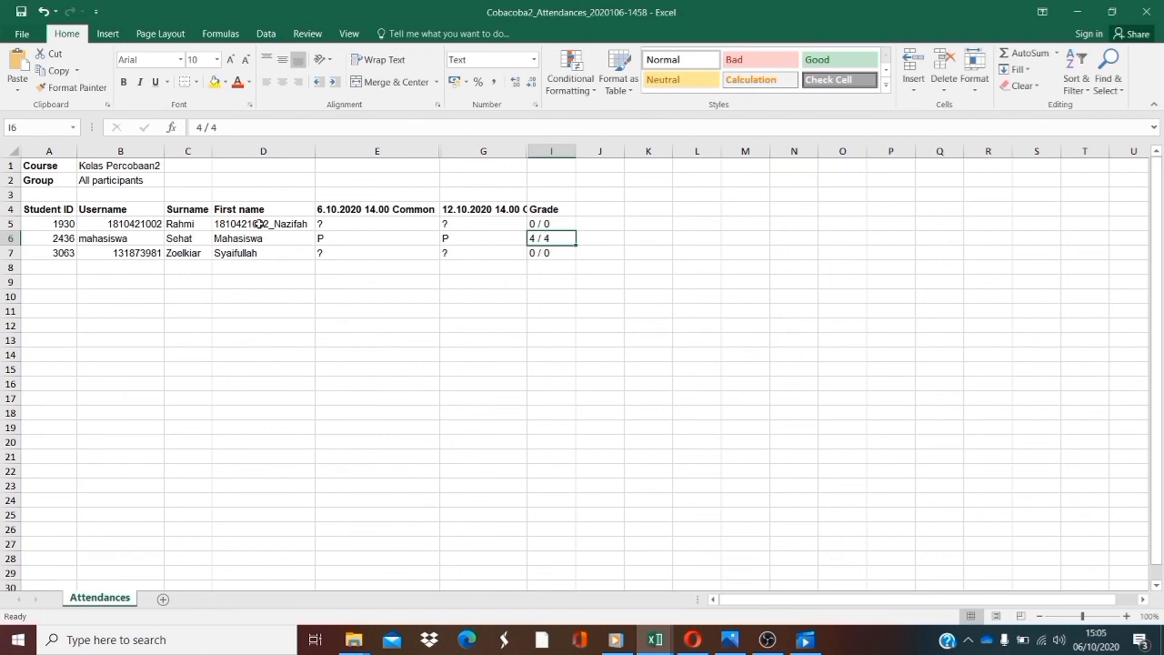
# Switch to the Opera browser and review the attendance export options for Kelas Percobaan2
pyautogui.click(691, 639)
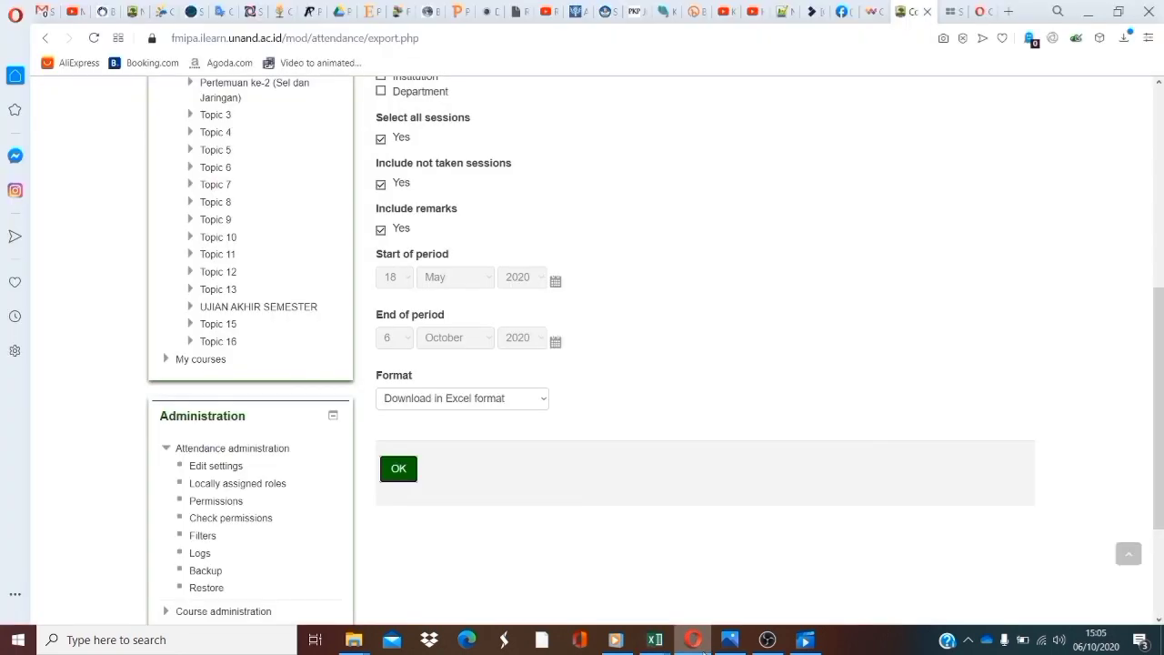
pyautogui.scroll(1, 479, 468)
pyautogui.scroll(4, 479, 467)
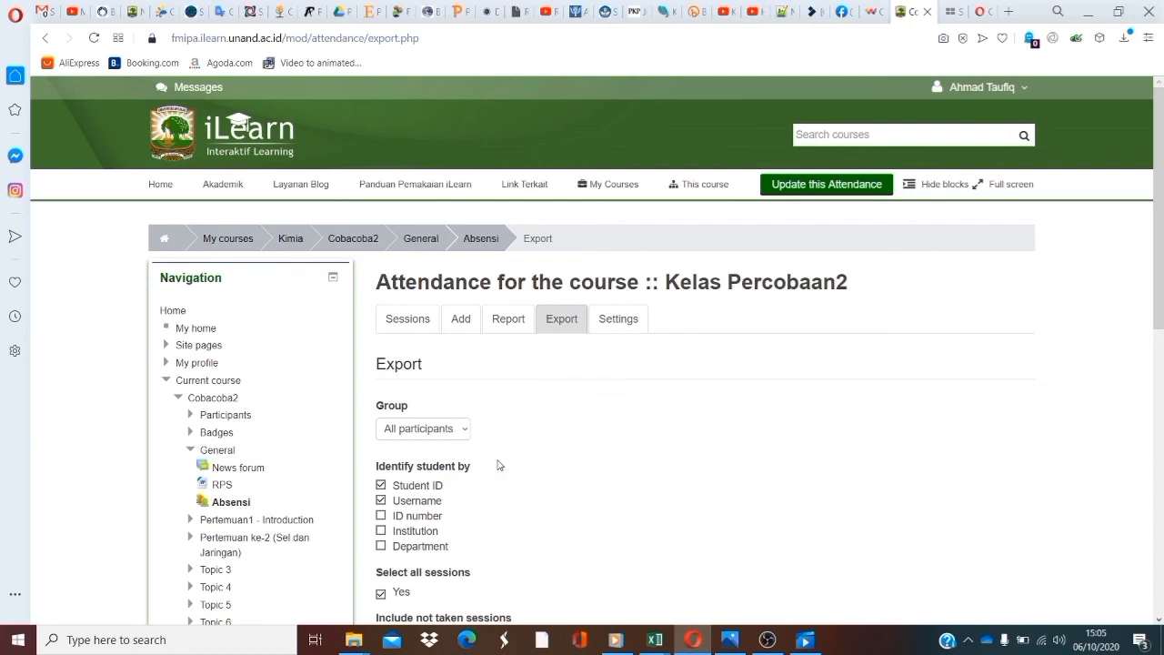
pyautogui.scroll(-3, 527, 443)
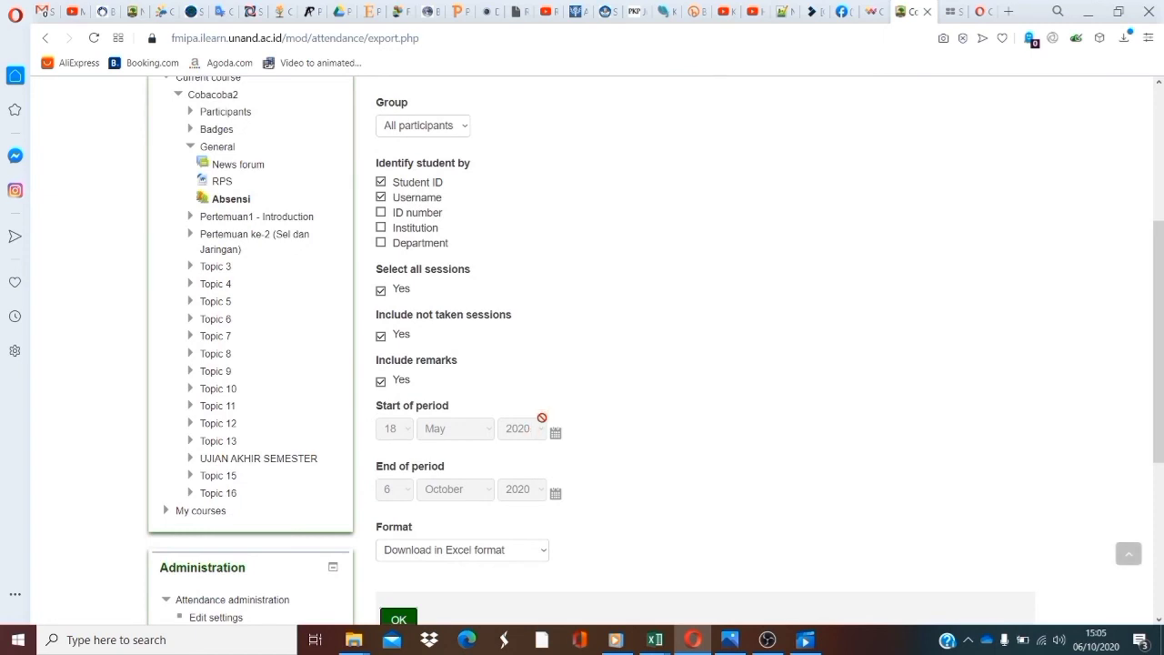
pyautogui.scroll(2, 542, 420)
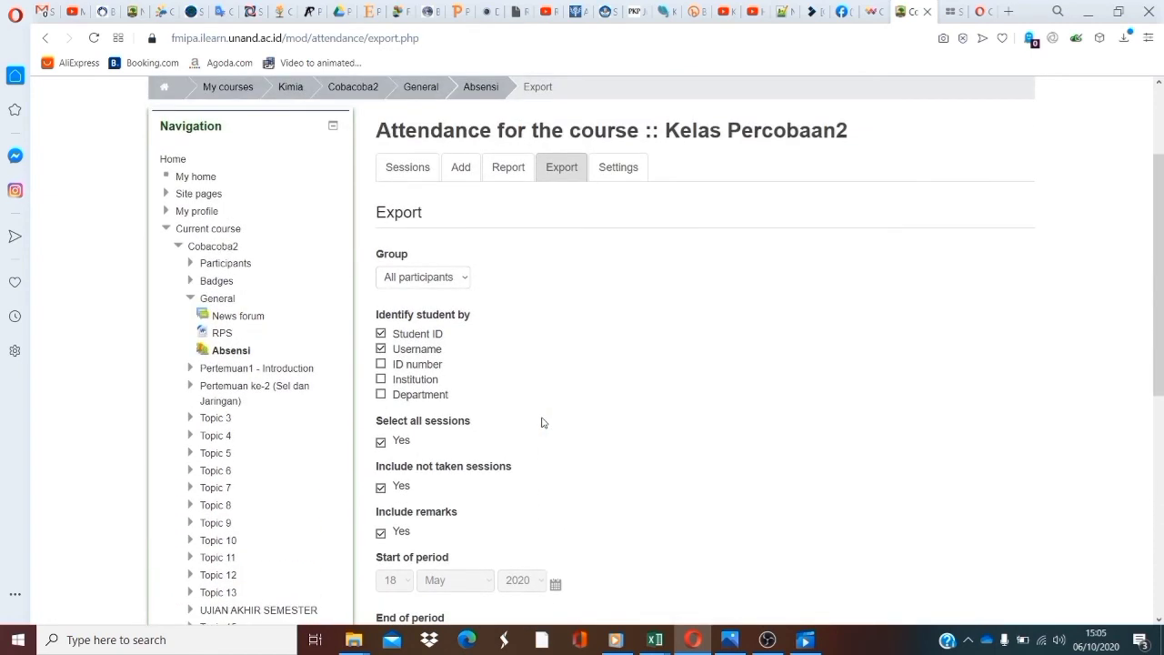